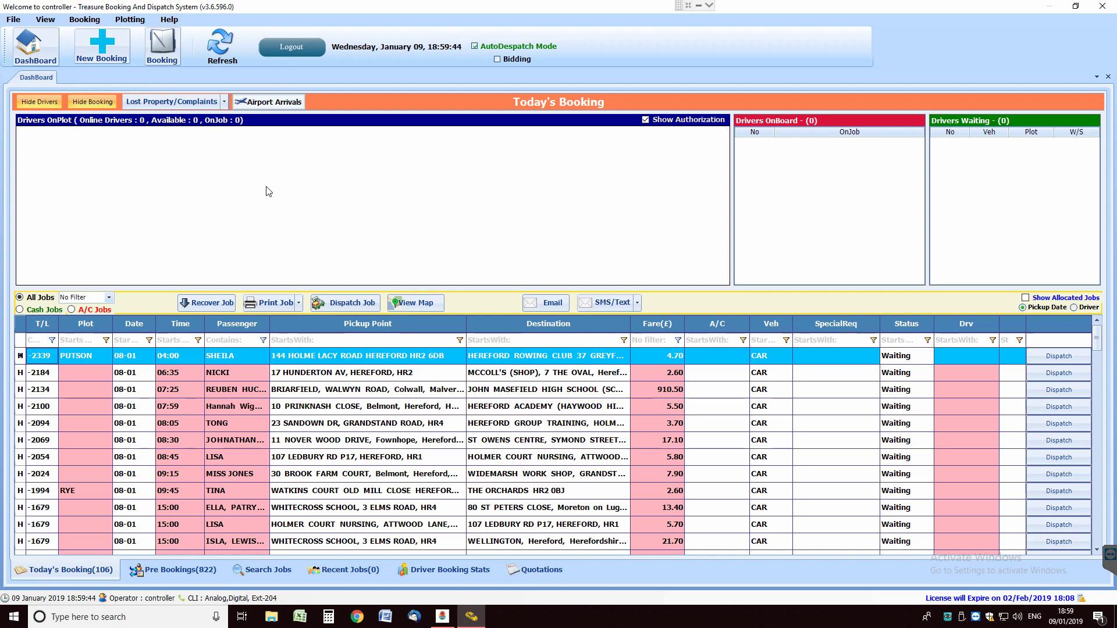
Start a new booking, enter the customer's mobile number and open its Booking History
left_click(102, 45)
left_click_drag(582, 89, 521, 89)
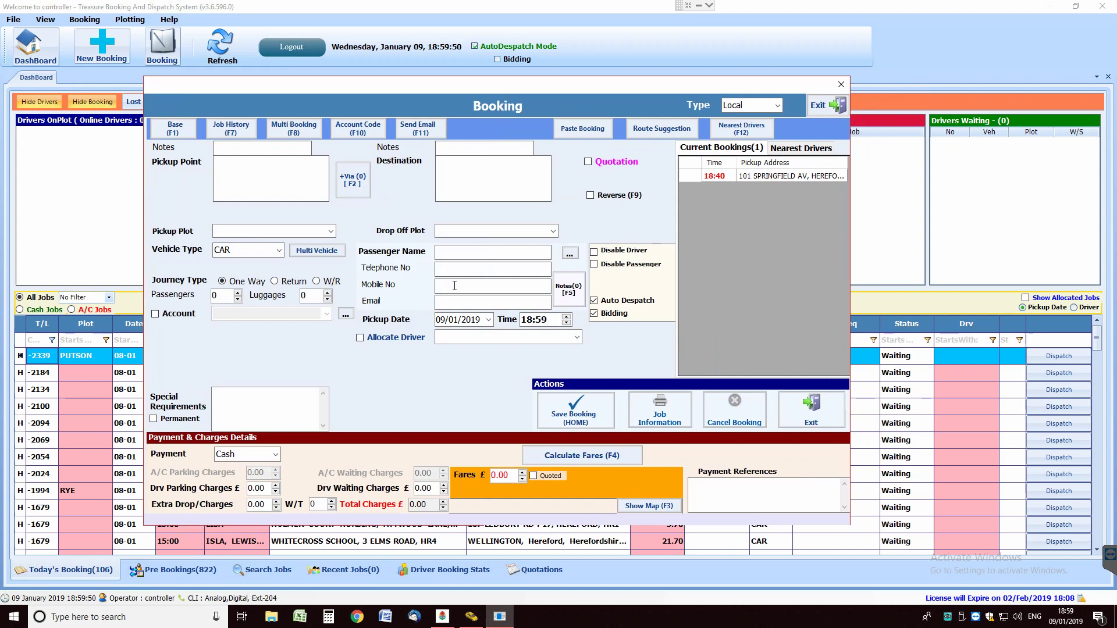
key("Return")
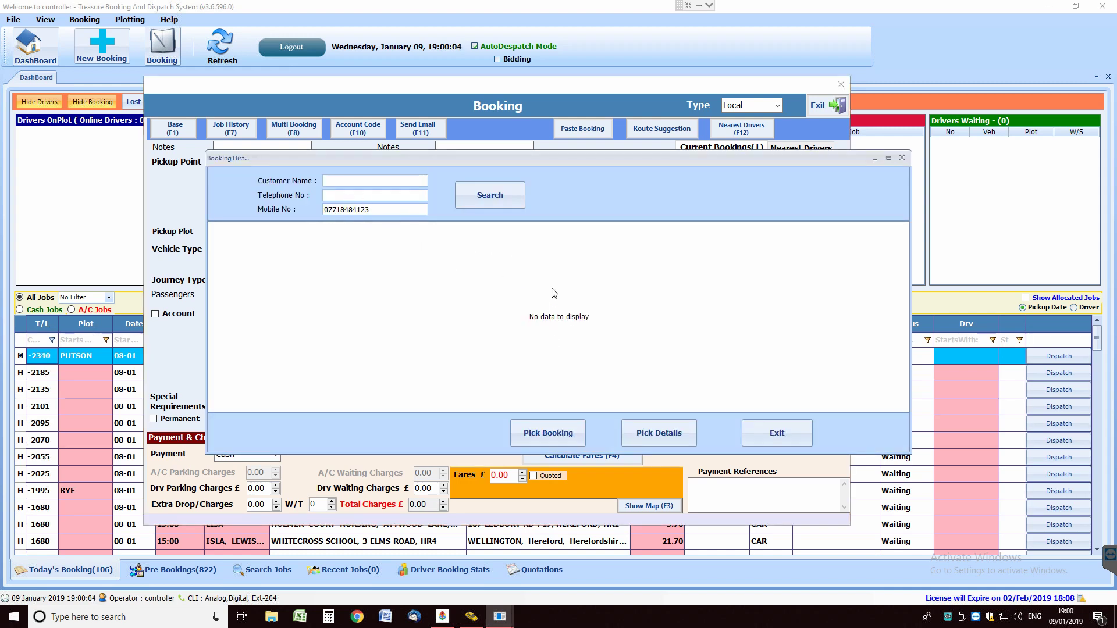
Search the booking history and pick a past booking's details to fill passenger MULTI
left_click(365, 214)
key("Return")
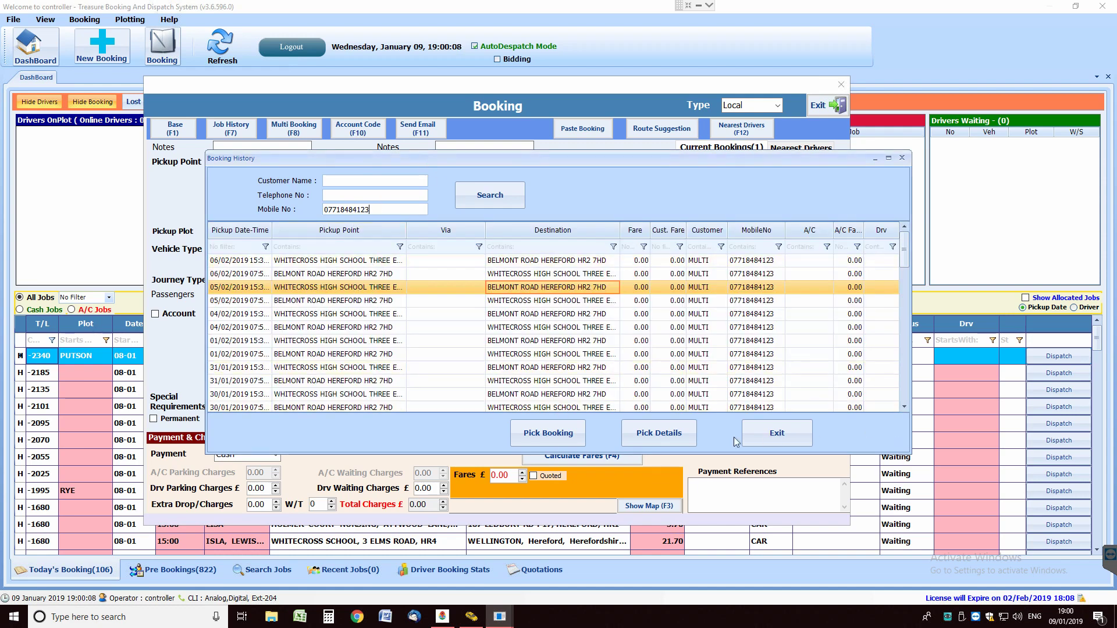
left_click(651, 435)
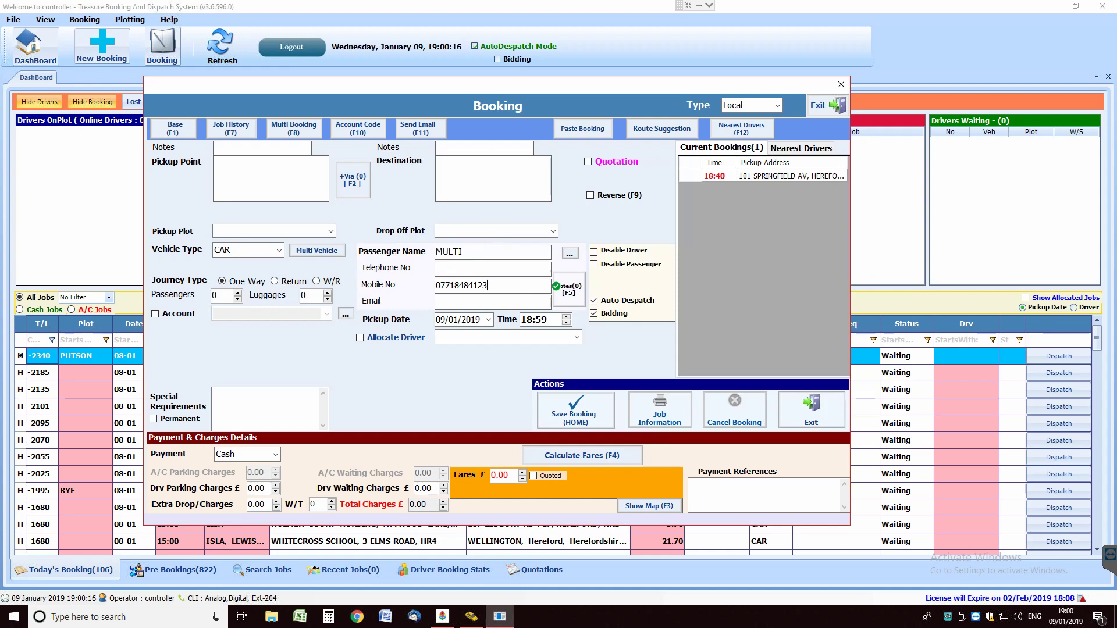
left_click_drag(501, 85, 521, 93)
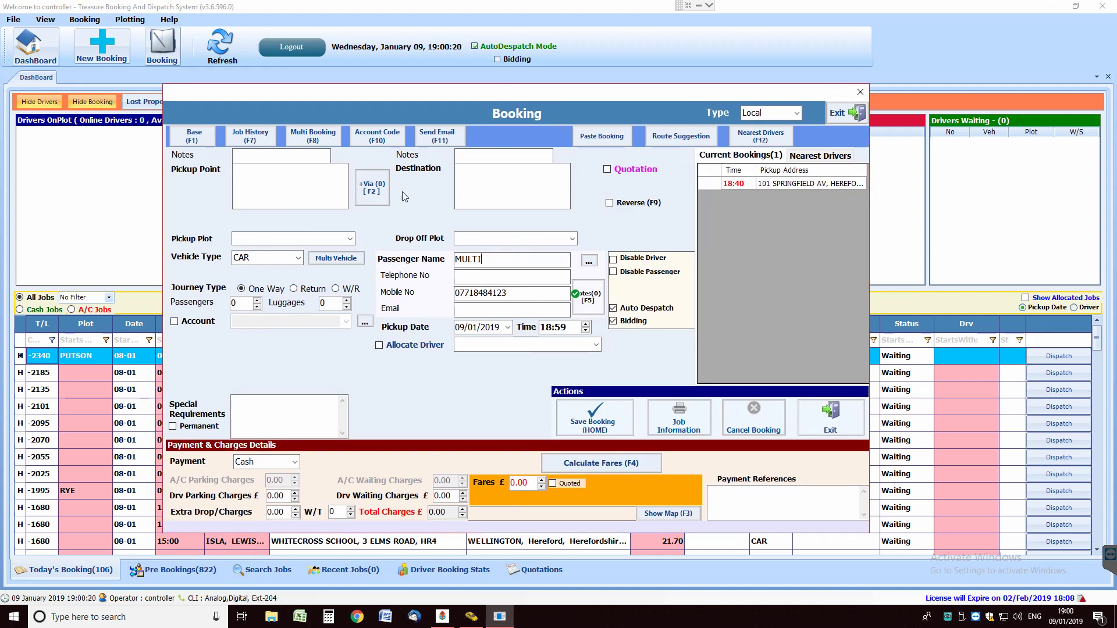
left_click_drag(446, 98, 460, 112)
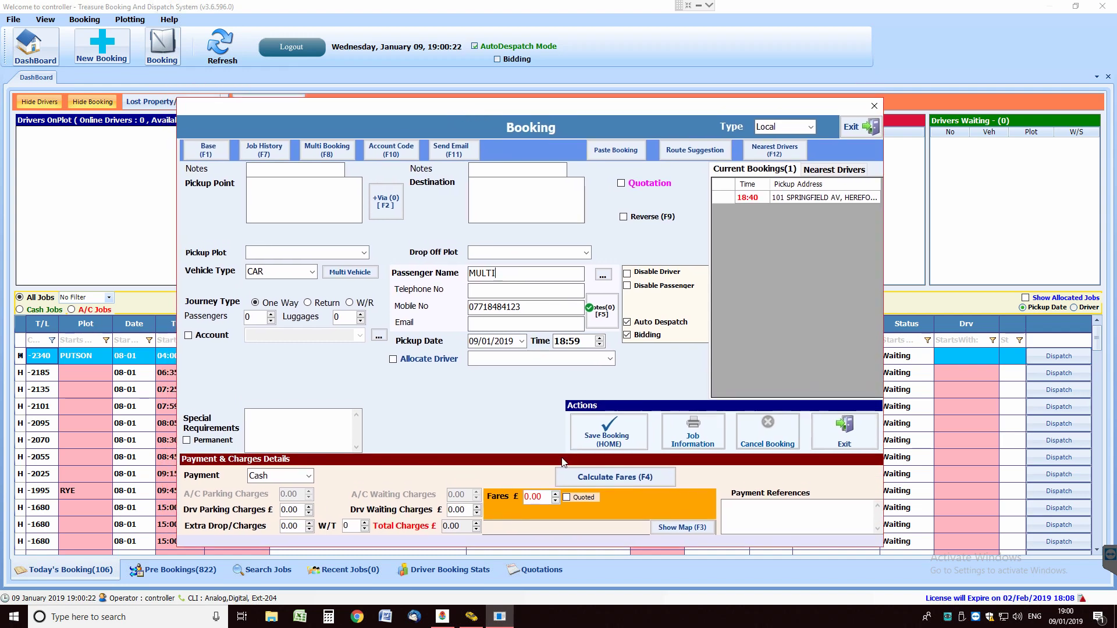
Set the pickup point to BELMONT ROAD using the 'BE' suggestion
left_click(295, 188)
type("BEL")
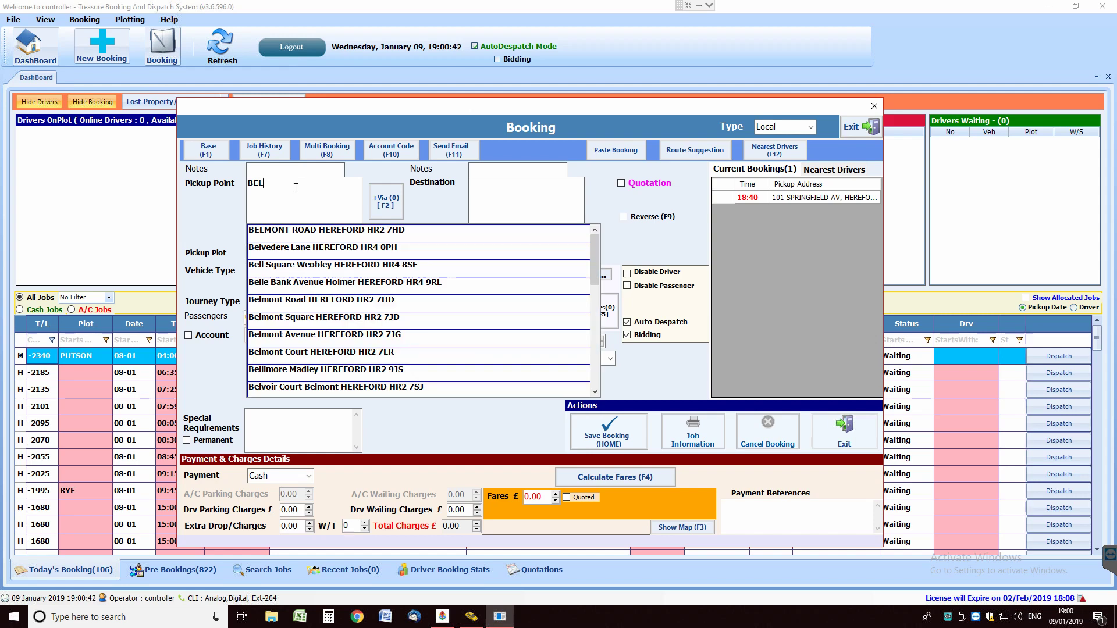
key("Down")
key("Return")
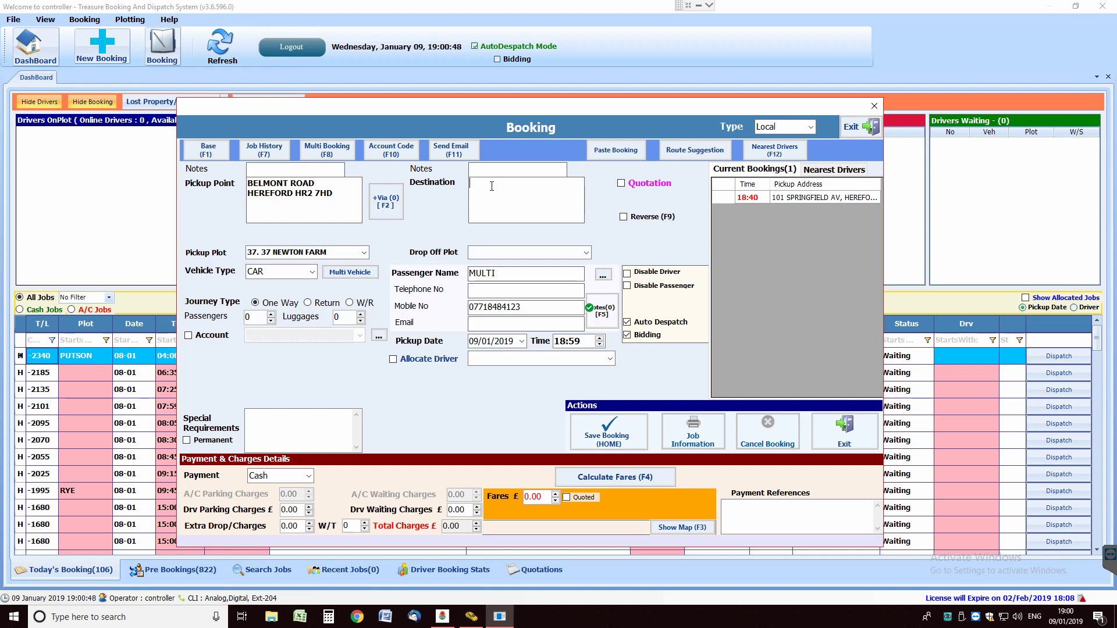
Choose Whitecross High School as destination and extend the passenger name to MULTIBOOK
type("WHI")
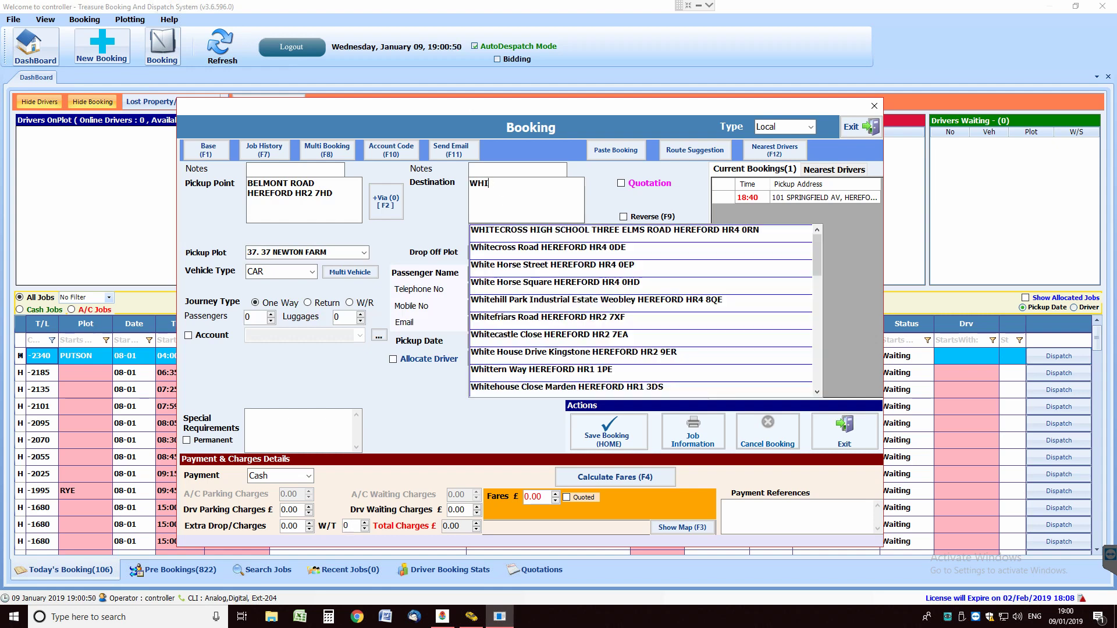
left_click(554, 240)
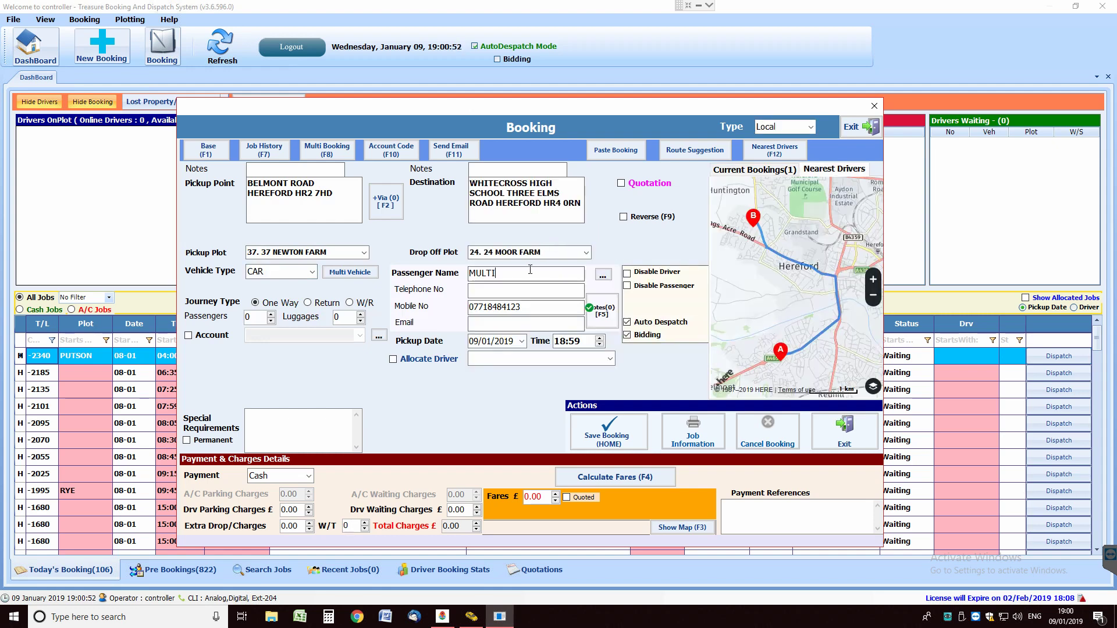
type("BOOK")
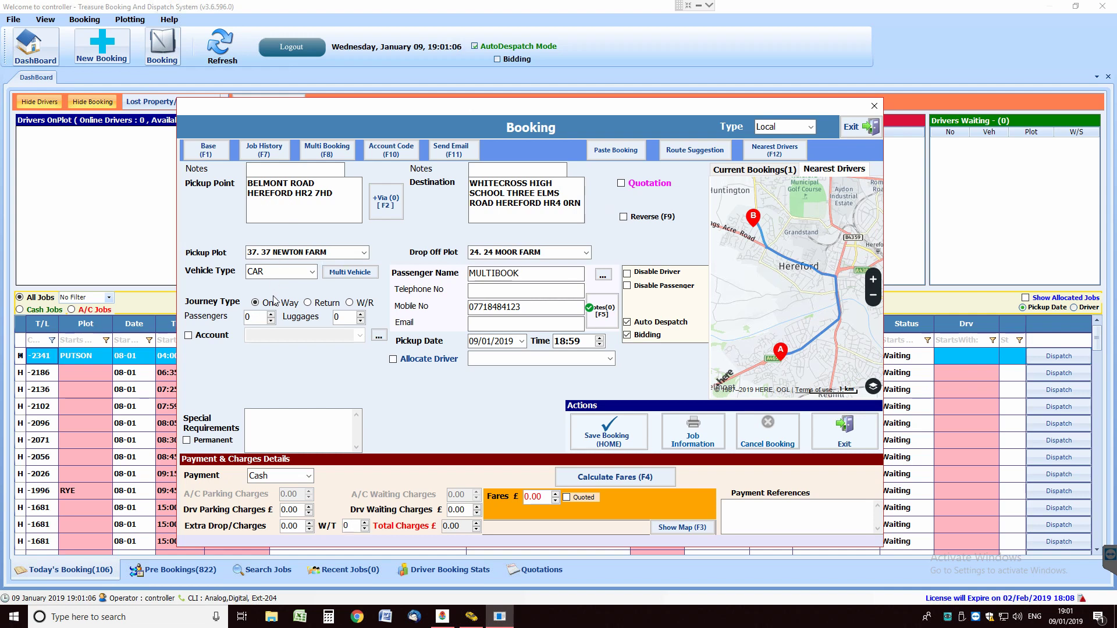
Book 1 passenger for 10/01/2019 at 07:55 with bidding turned off
left_click(272, 314)
left_click(522, 341)
left_click(538, 394)
left_click(561, 341)
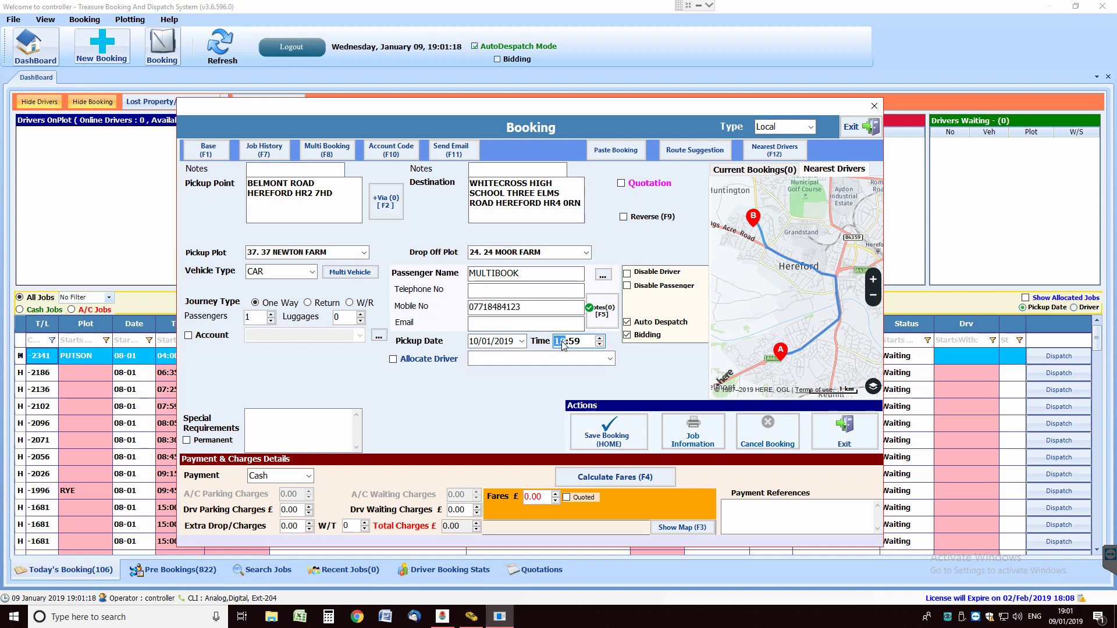
type("07:")
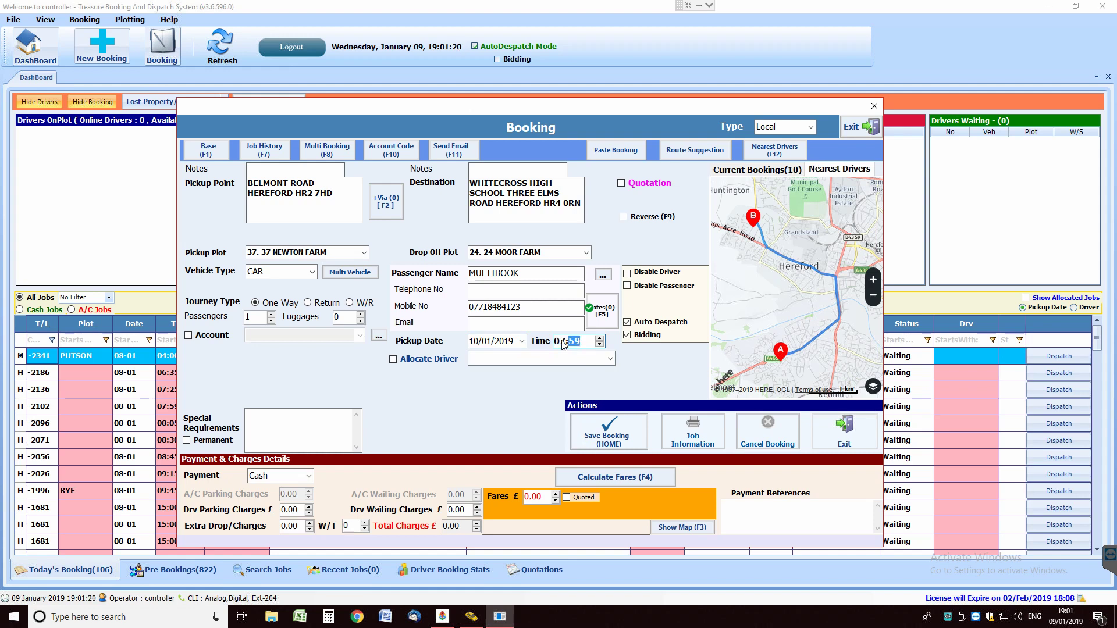
type("55")
left_click(630, 336)
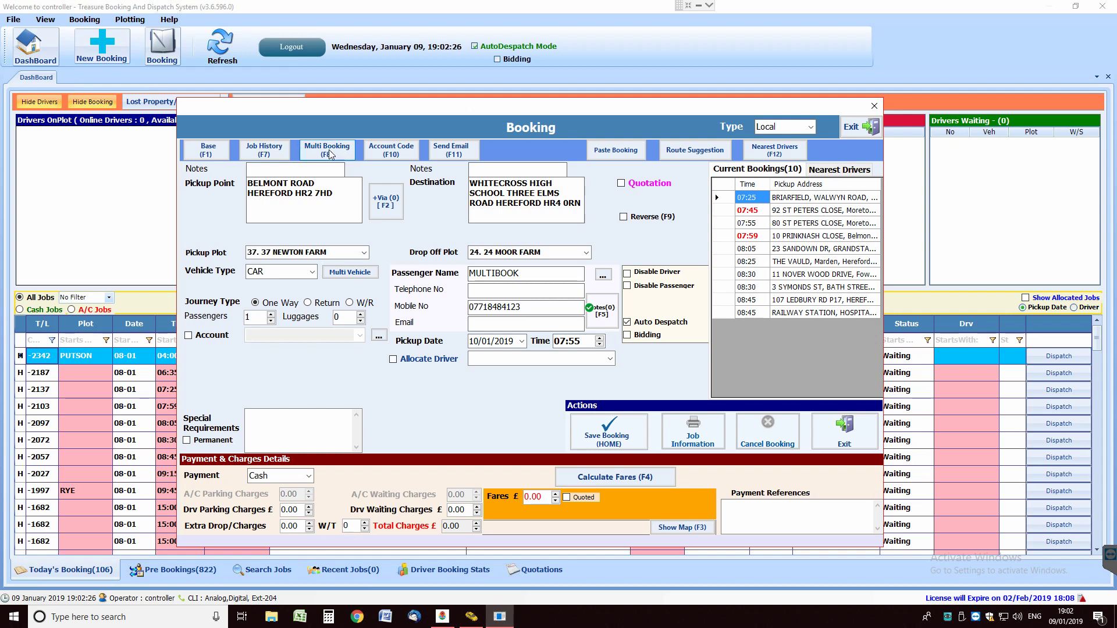
Open Multi Booking (F8) and tick Same As Day 1 Booking
left_click(328, 150)
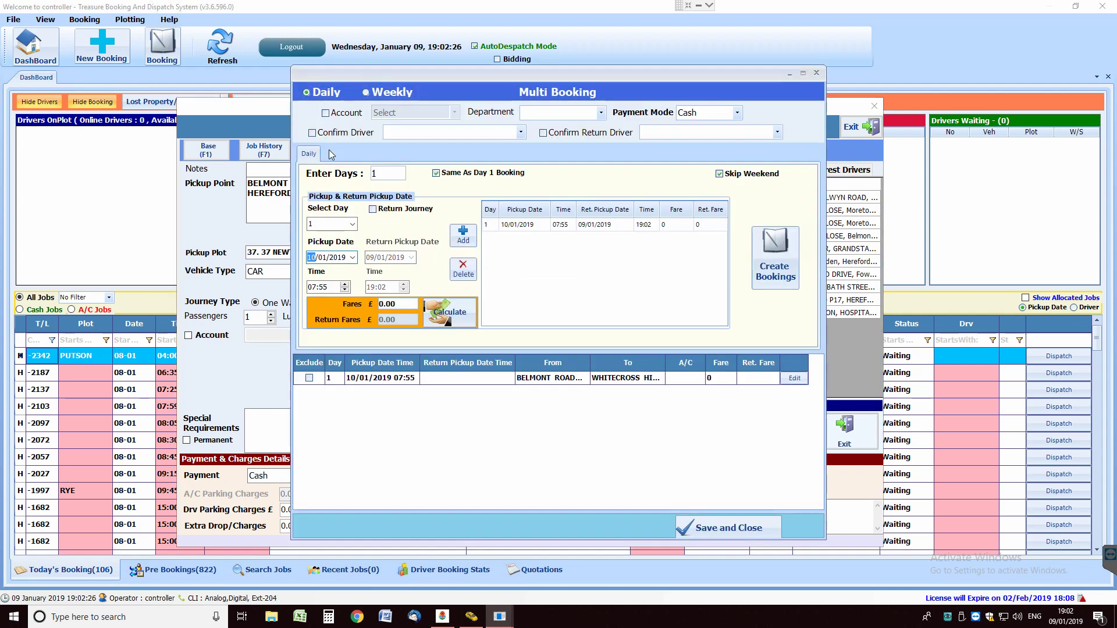
left_click(435, 173)
left_click_drag(533, 71, 496, 71)
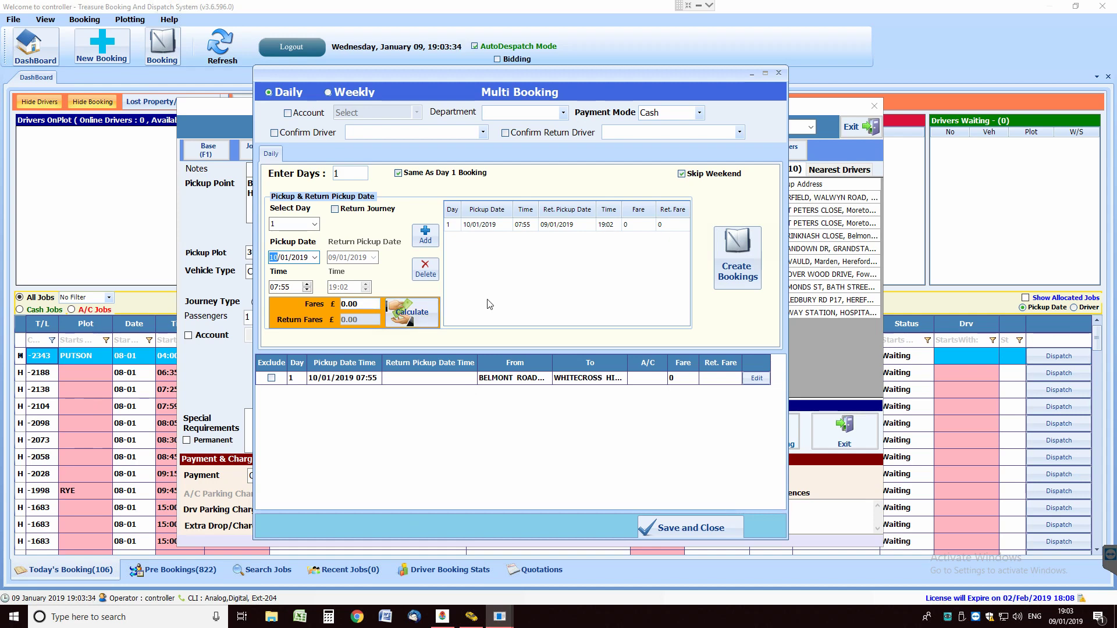
Make the repeat weekly on Monday to Friday for 4 weeks
left_click(344, 94)
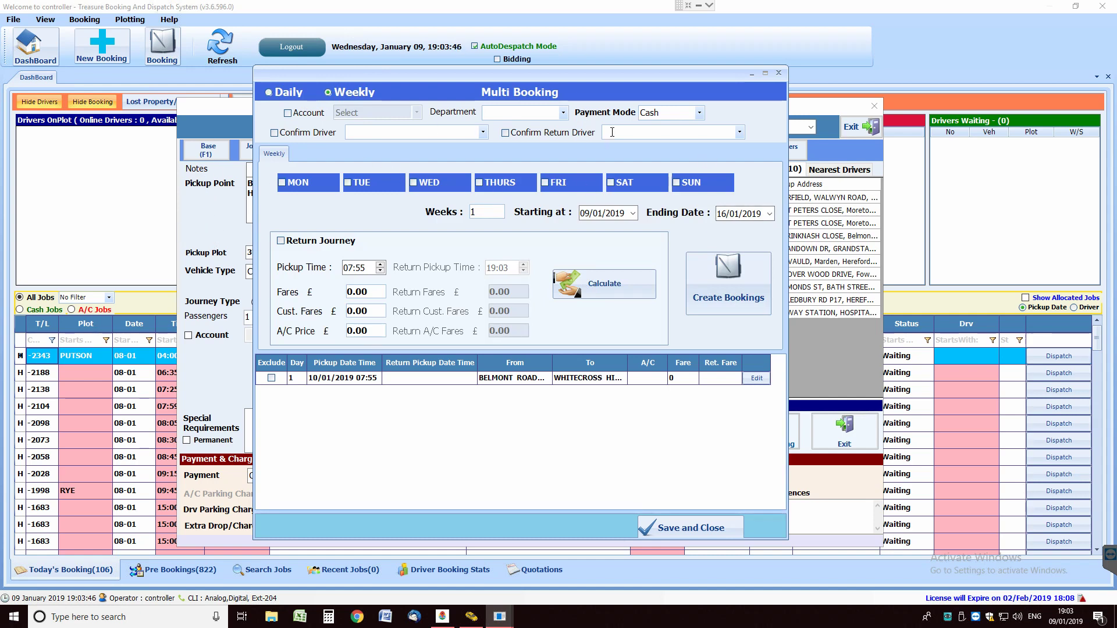
left_click(283, 184)
left_click(428, 184)
left_click(479, 182)
left_click_drag(480, 212, 462, 217)
Start the repeats on 10/01/2019 and enable a return journey
left_click(586, 224)
left_click(586, 214)
left_click(633, 214)
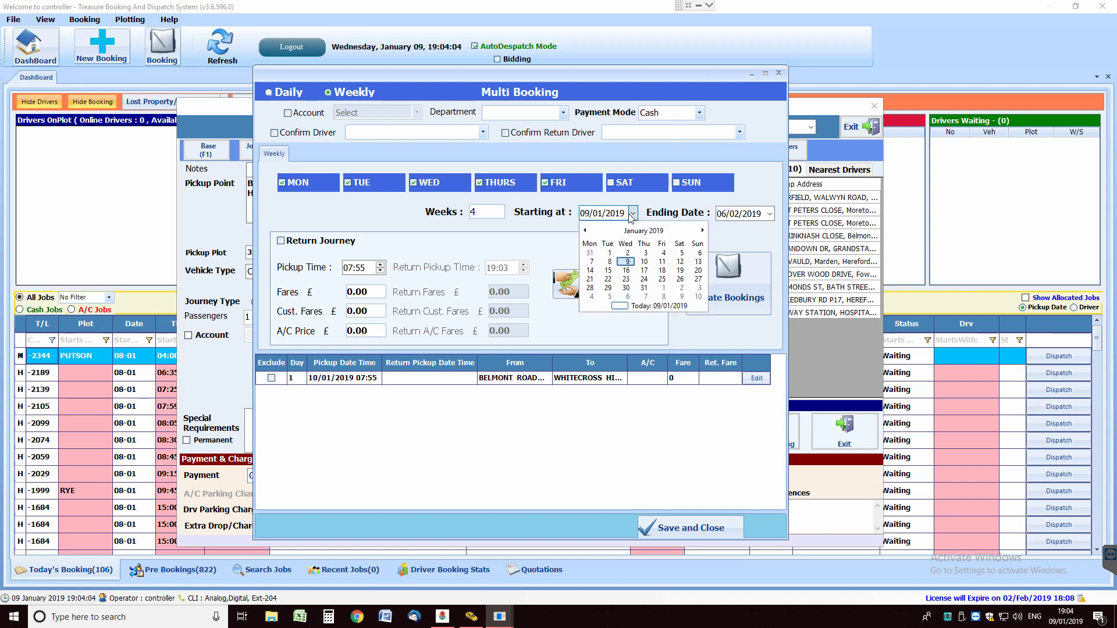
left_click(644, 262)
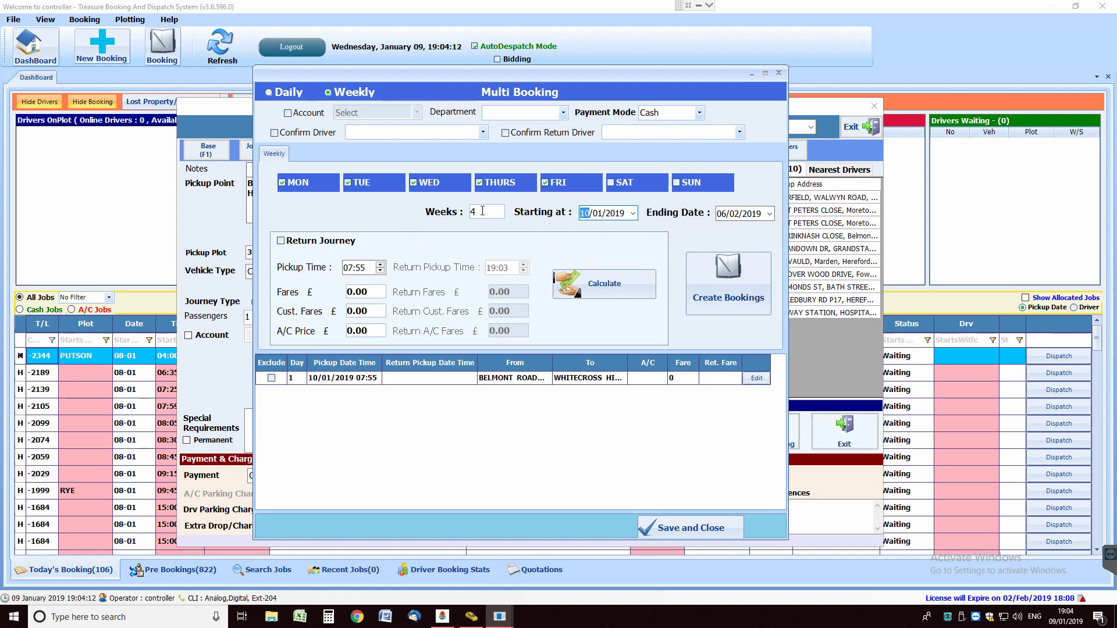
left_click(736, 219)
left_click(282, 243)
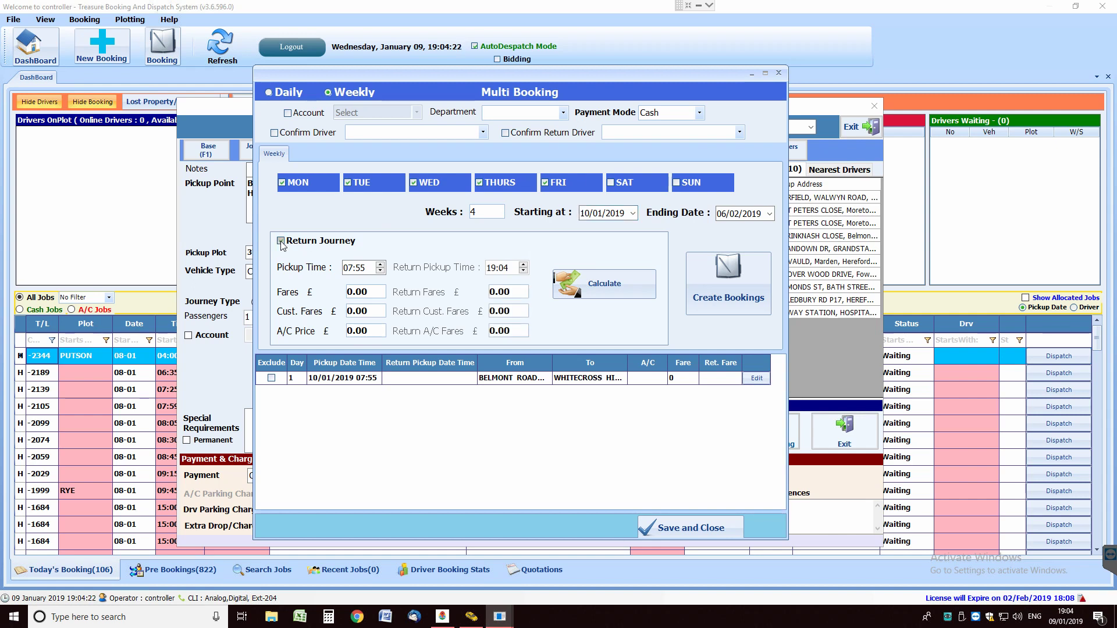
Set the return pickup time to 15:05 and generate the weekday trips from 10/01/2019
left_click(492, 269)
type("15:05")
left_click(732, 290)
left_click(726, 279)
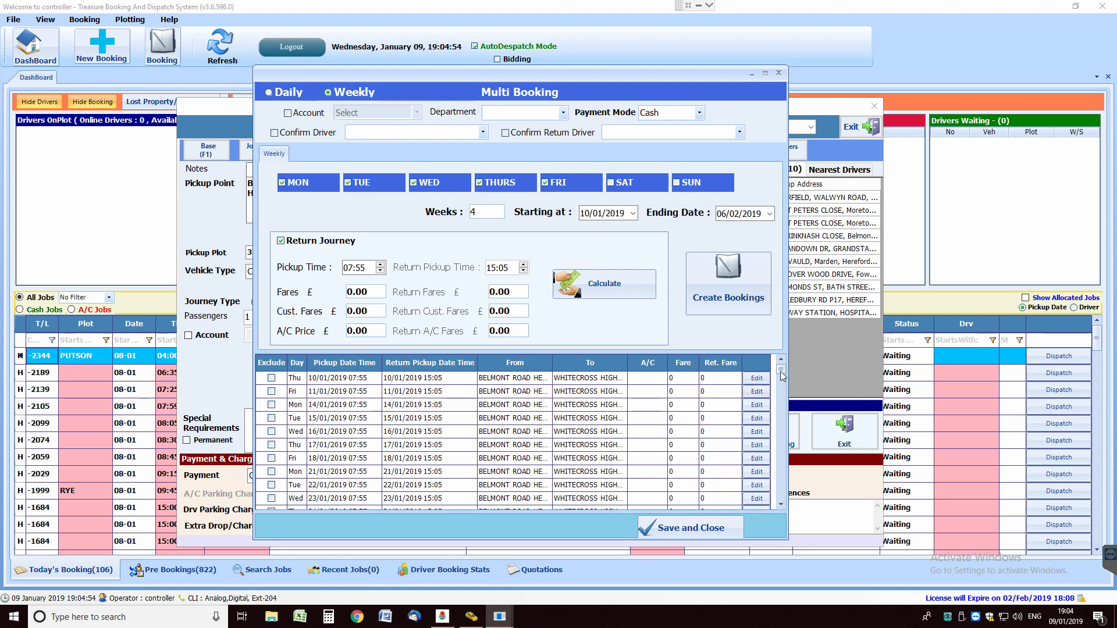
left_click_drag(781, 370, 781, 376)
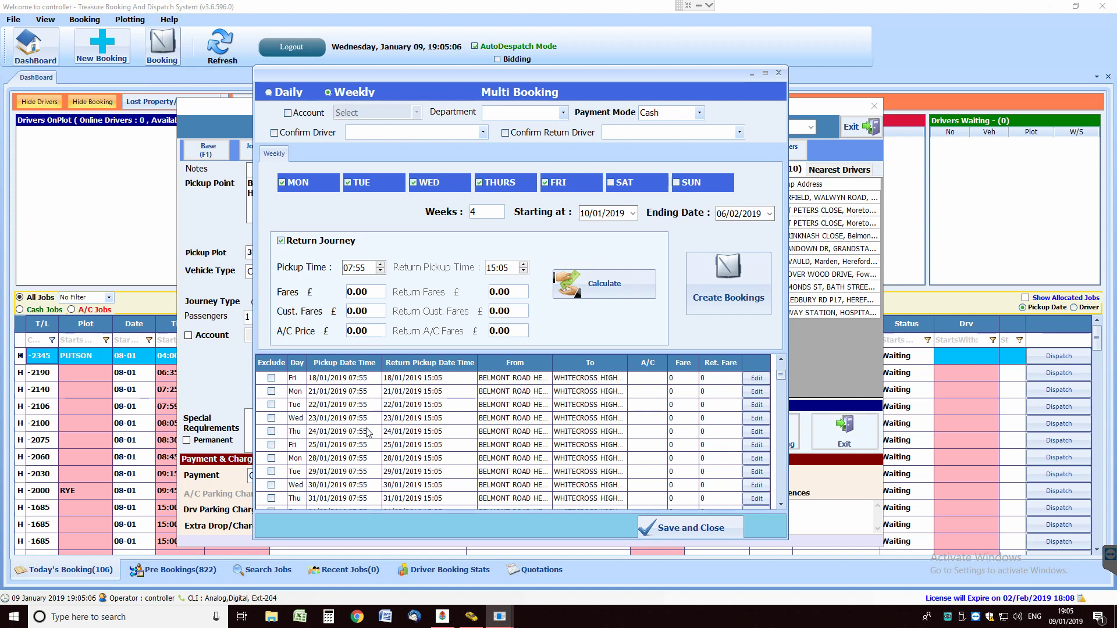
Keep the Thu 24/01 and Fri 25/01 trips included, then save and close the multi-booking
left_click(271, 431)
left_click(271, 445)
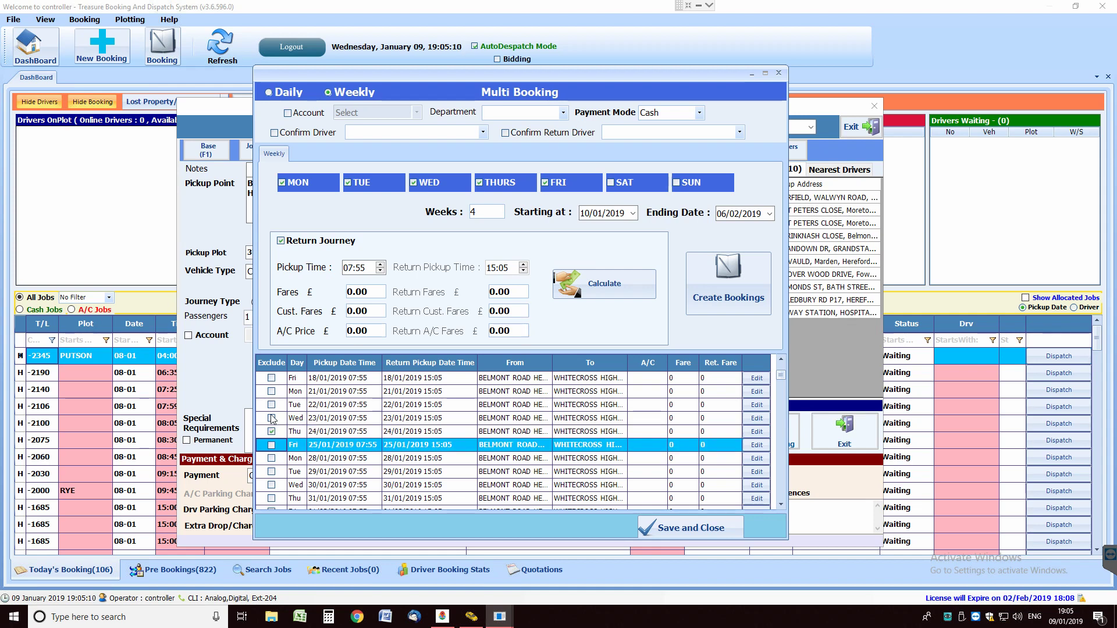
left_click(271, 445)
left_click(271, 445)
left_click(271, 432)
left_click(271, 431)
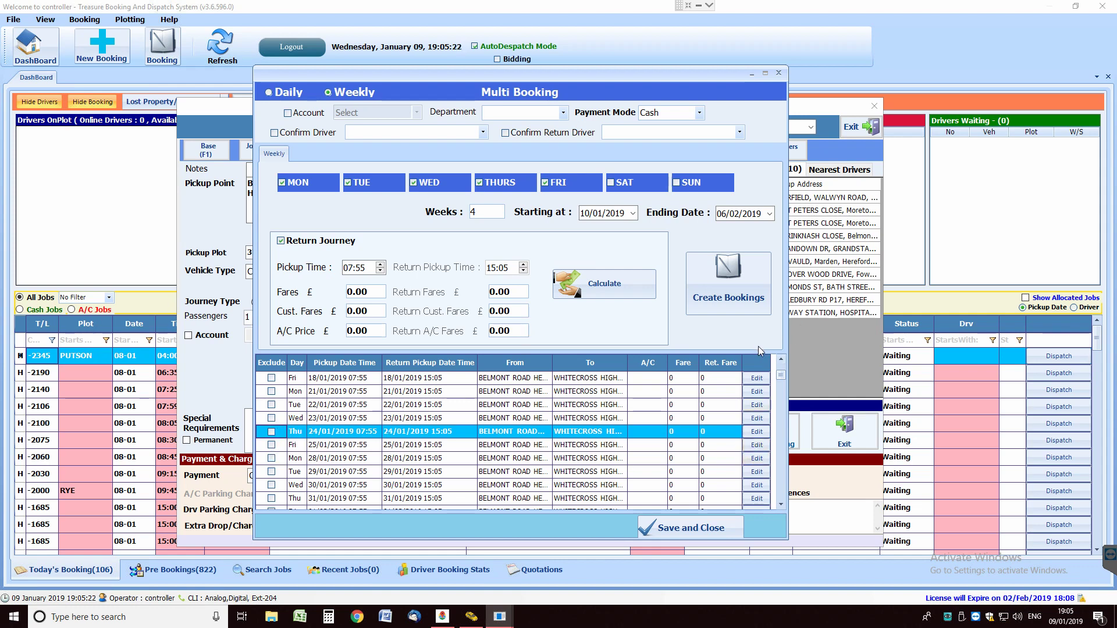
left_click(678, 529)
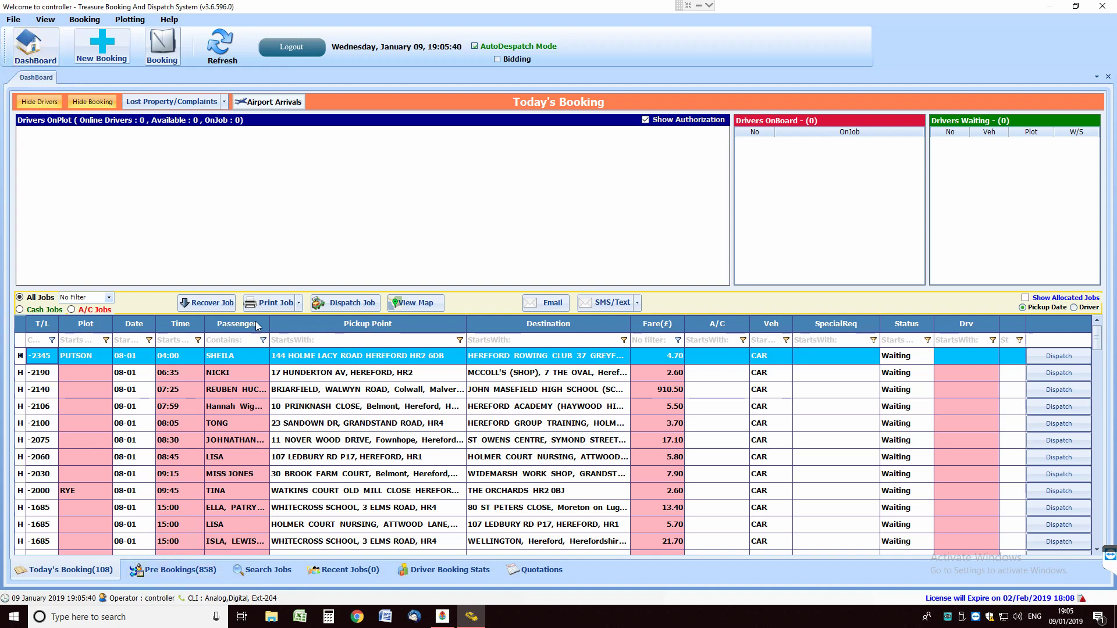
left_click(178, 570)
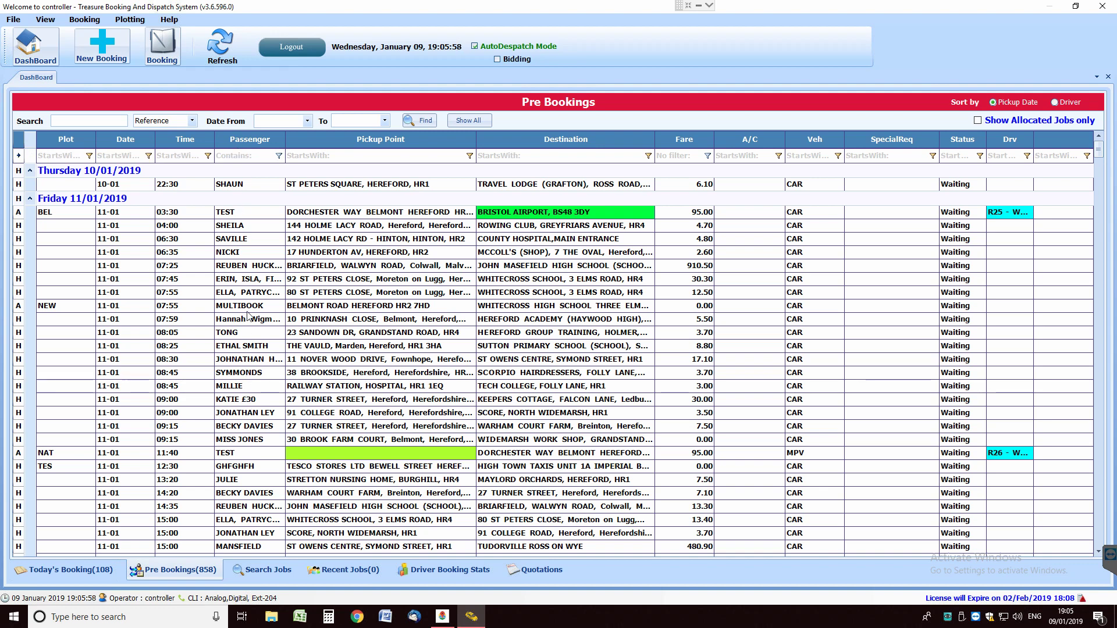
mouse_move(245, 308)
scroll(247, 224, "down", 1)
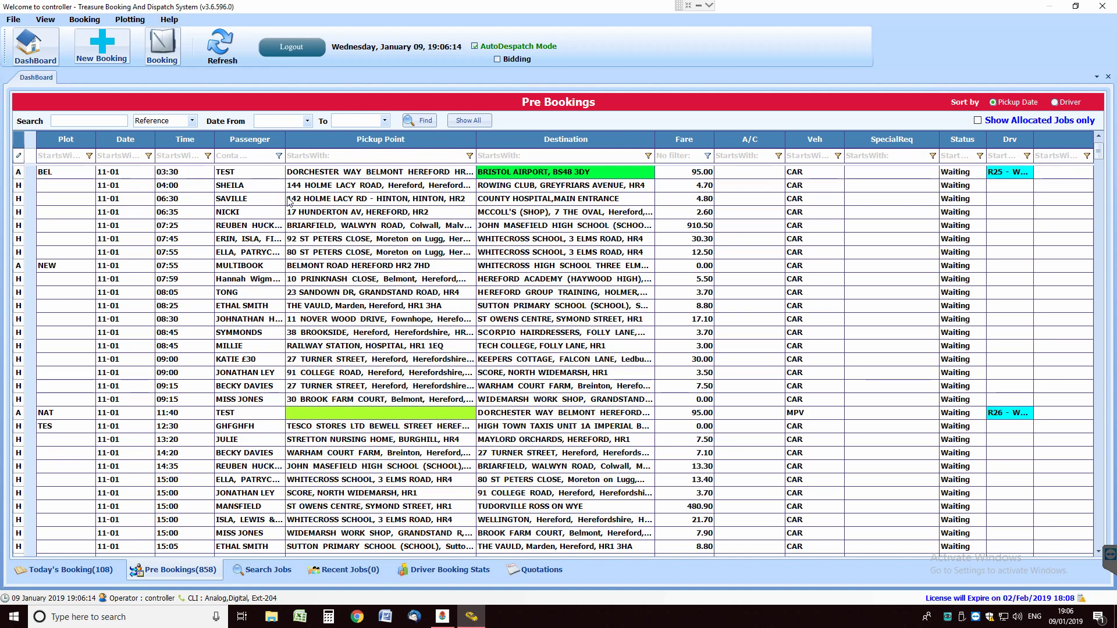
Filter Pre Bookings by passenger 'mul' and scroll up to Friday 11/01/2019
mouse_move(289, 201)
type("multi")
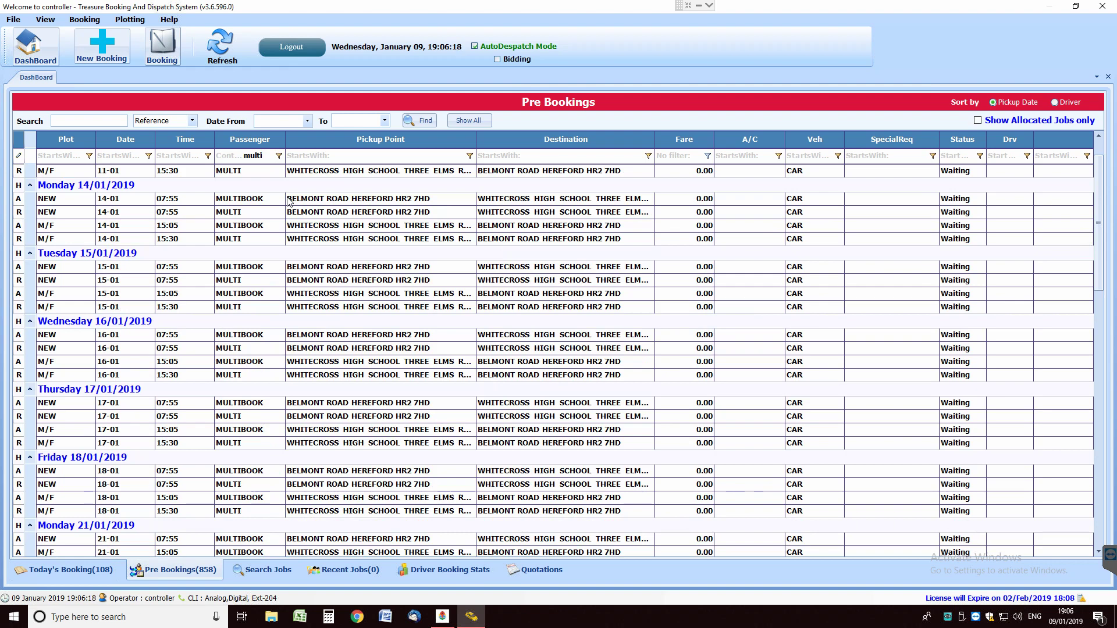
mouse_move(289, 201)
mouse_move(244, 175)
scroll(1101, 202, "up", 1)
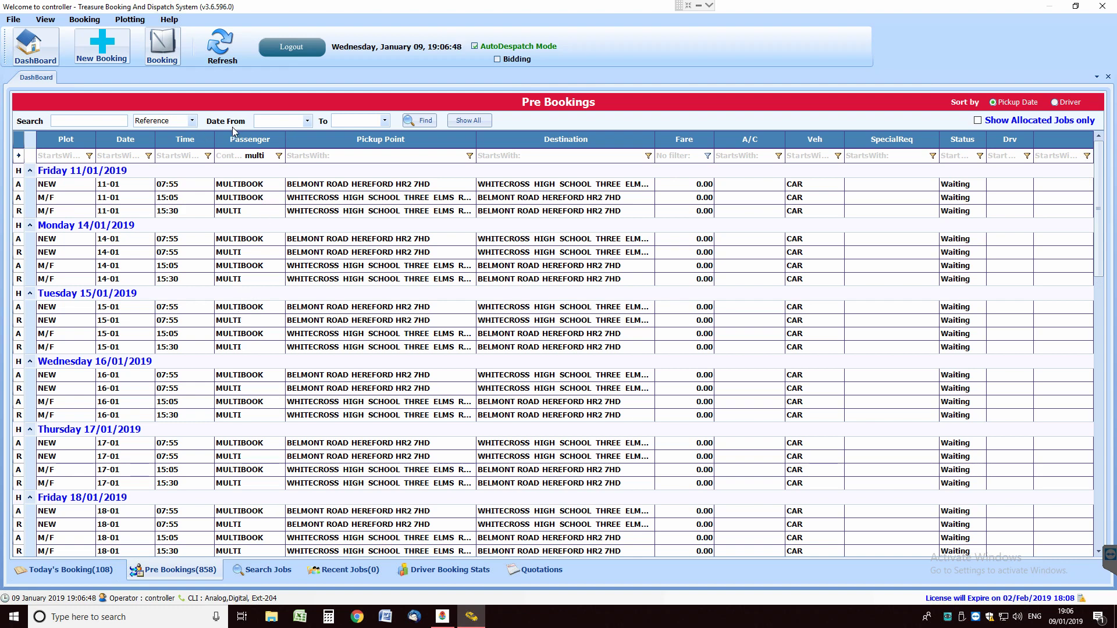
Refresh the Multi Booking List and open the 09/01 Belmont Road MULTIBOOK entry for editing
left_click(86, 20)
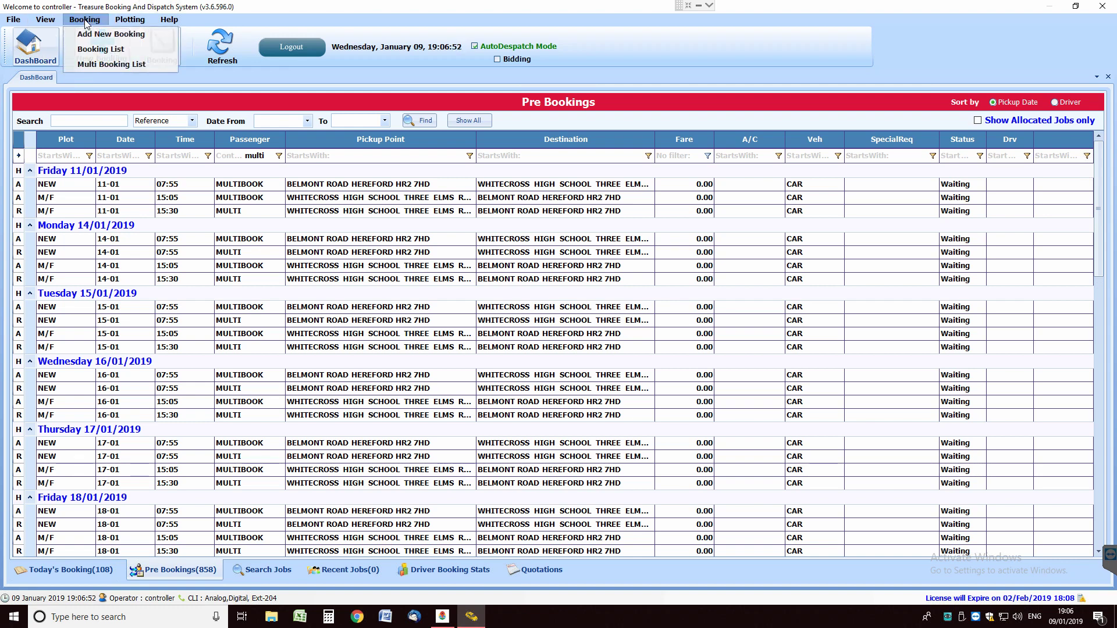
left_click(119, 65)
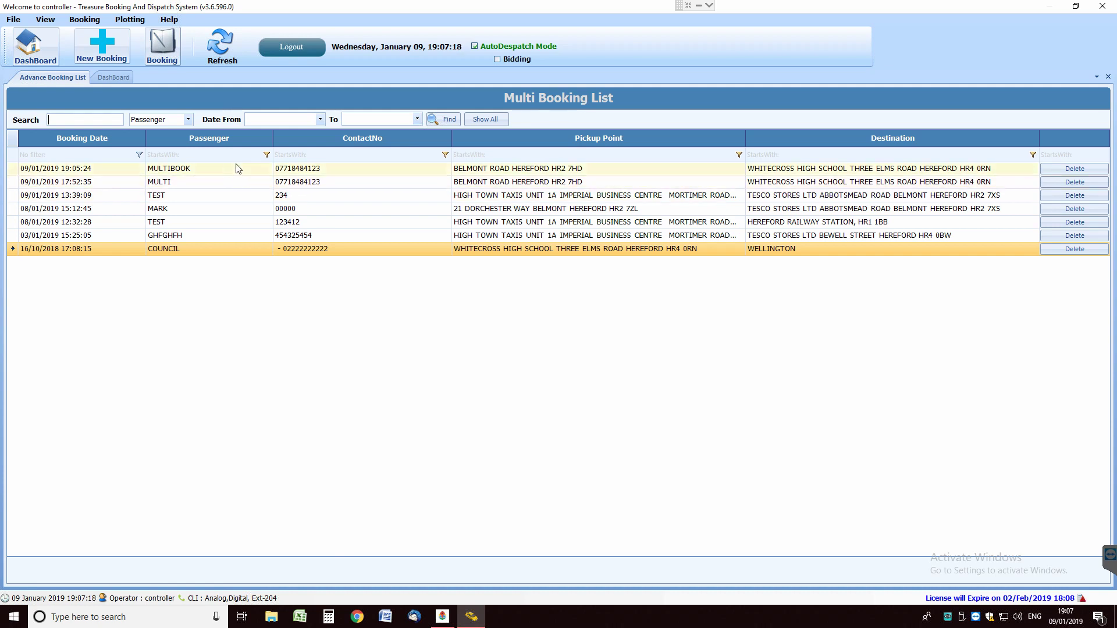
left_click(84, 19)
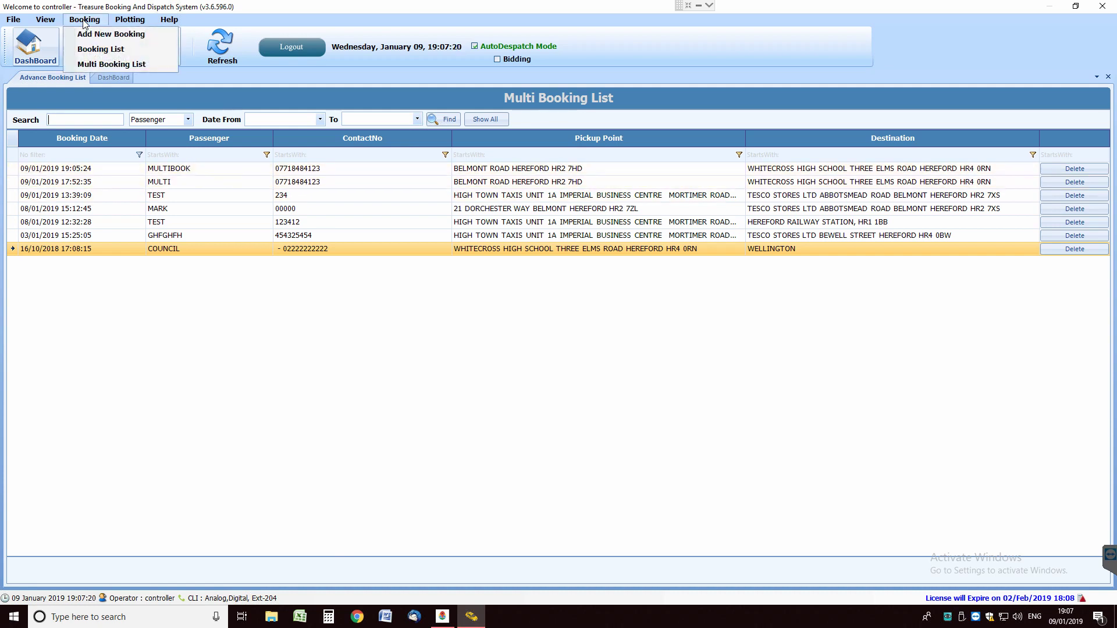
left_click(107, 63)
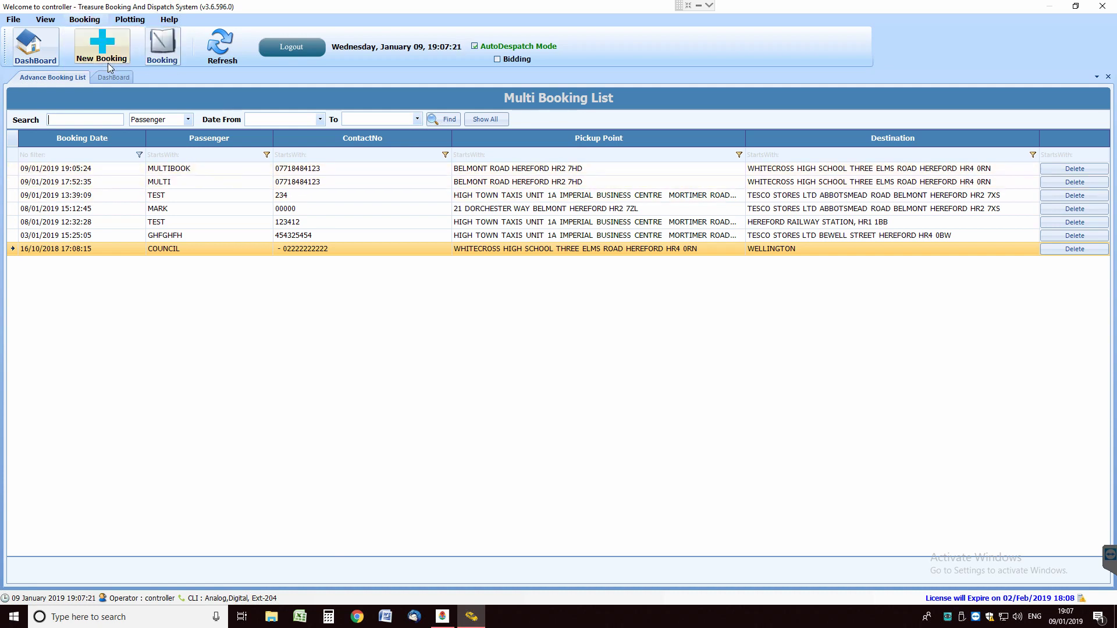
left_click(224, 40)
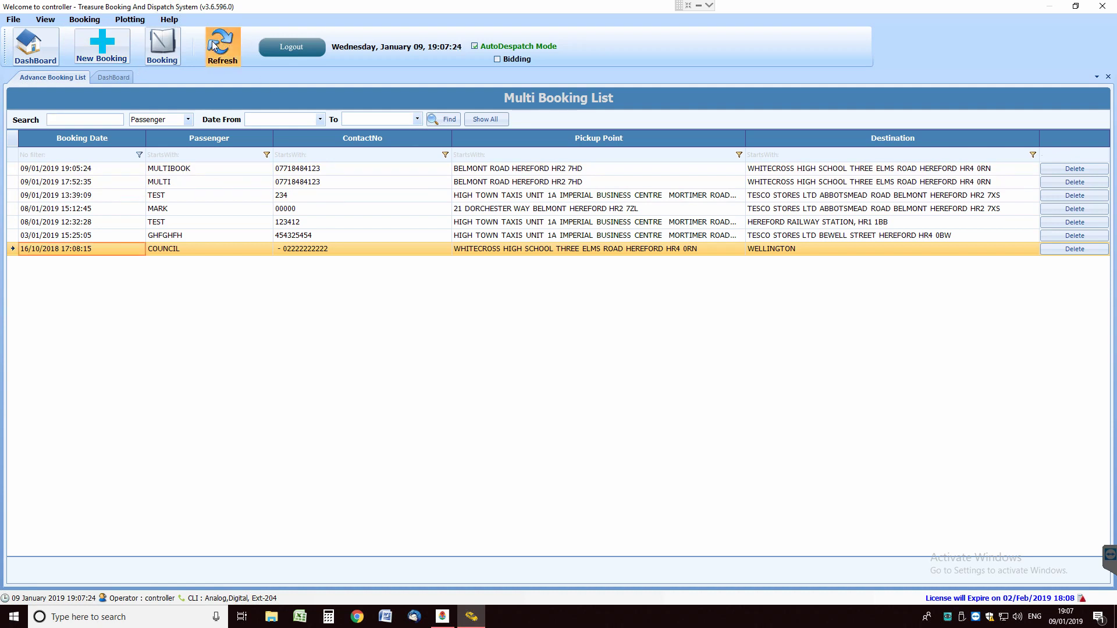
left_click(197, 170)
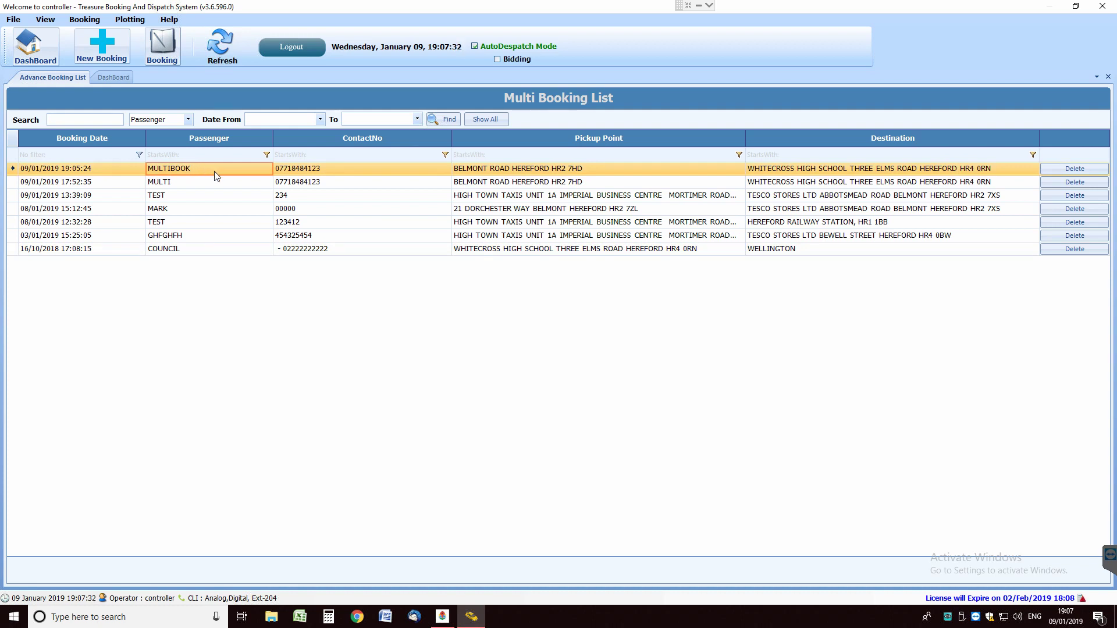
double_click(216, 176)
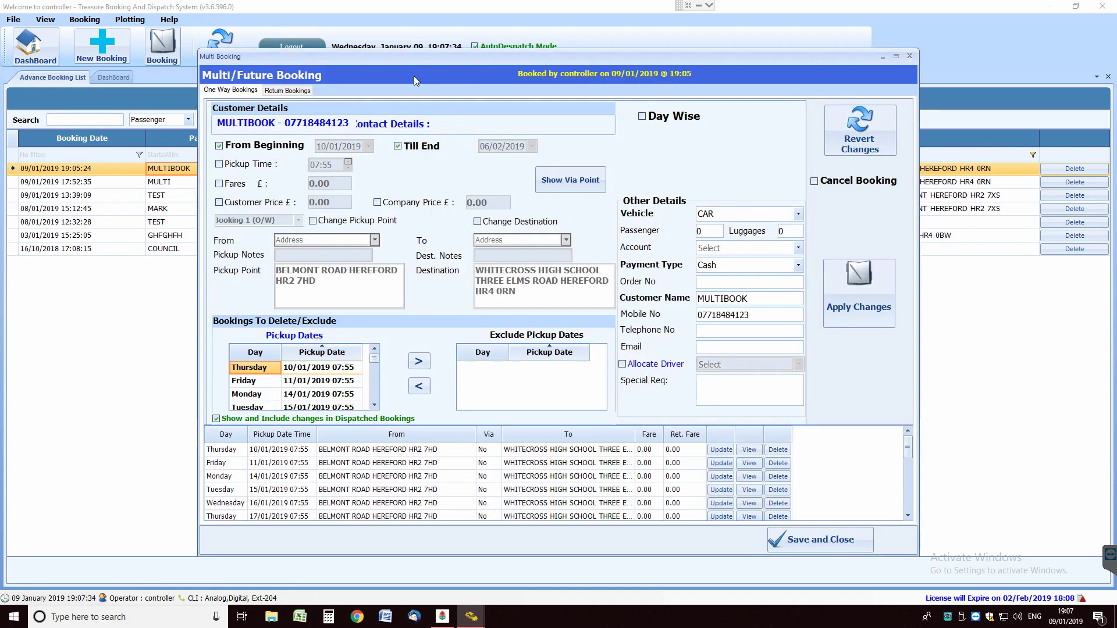
Show the multi-booking's Return Bookings: weekday 15:05 trips from Whitecross High School to Belmont Road
mouse_move(466, 58)
left_mouse_down()
mouse_move(431, 50)
mouse_move(456, 53)
left_mouse_up()
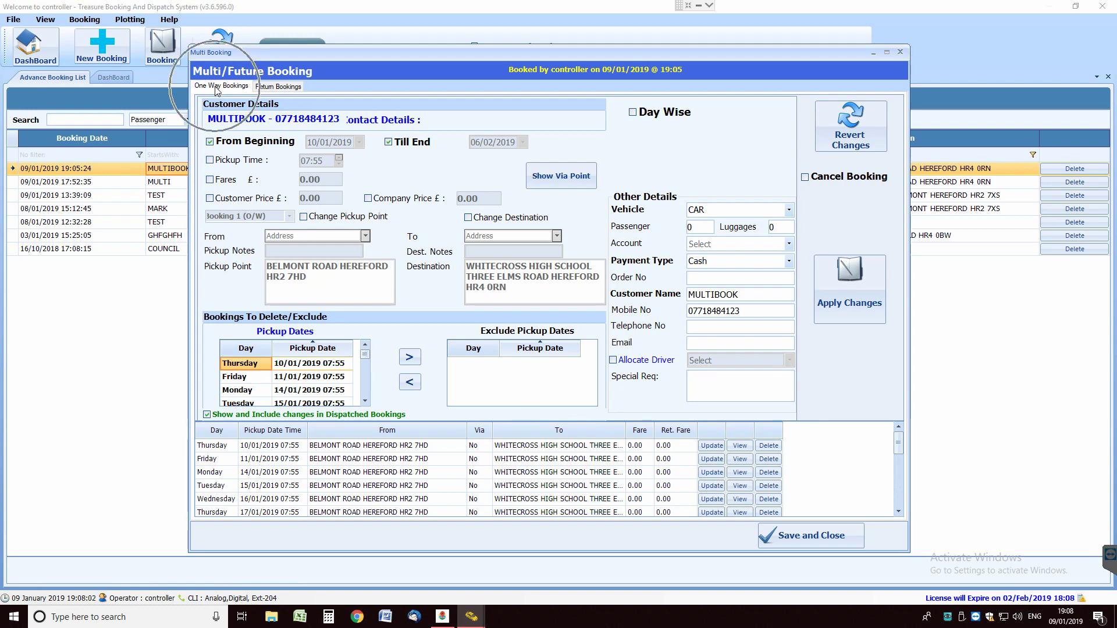
left_click(280, 89)
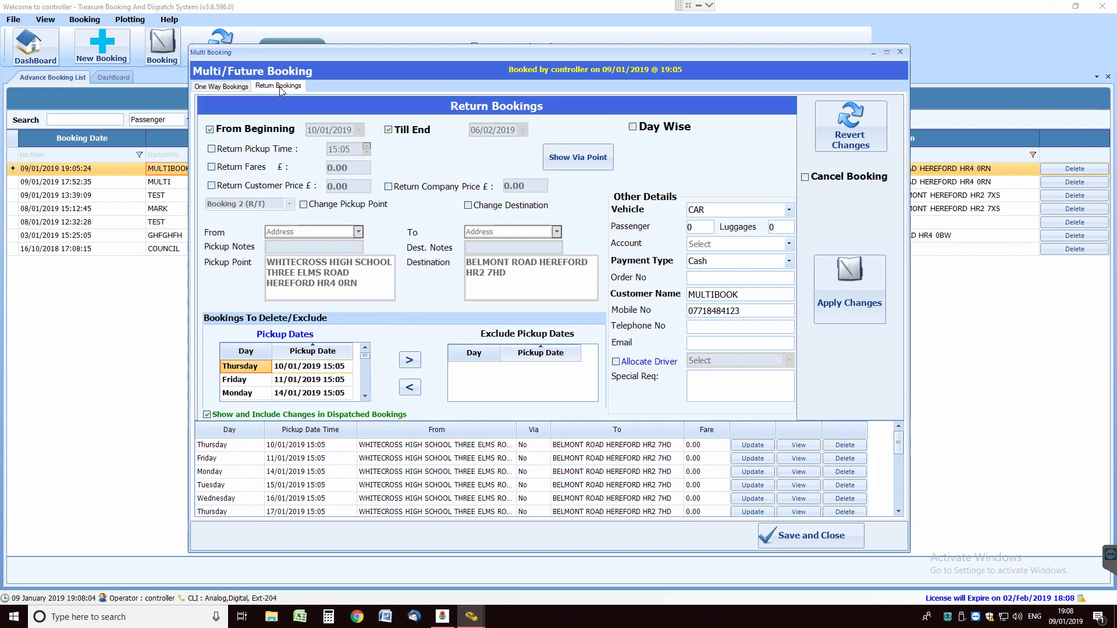
left_click(221, 86)
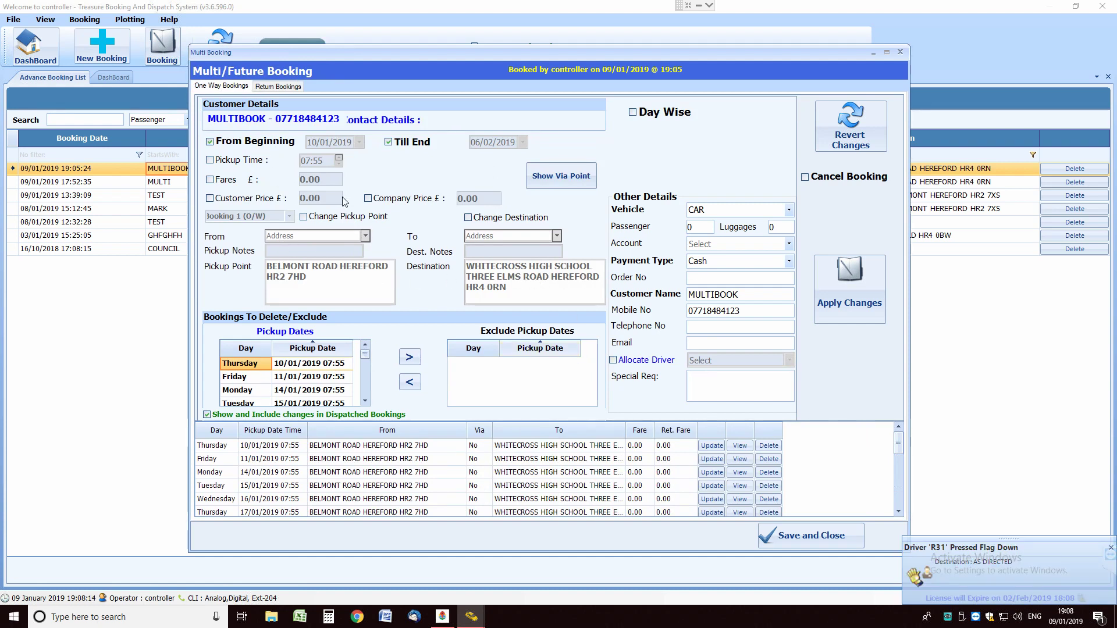
left_click(271, 87)
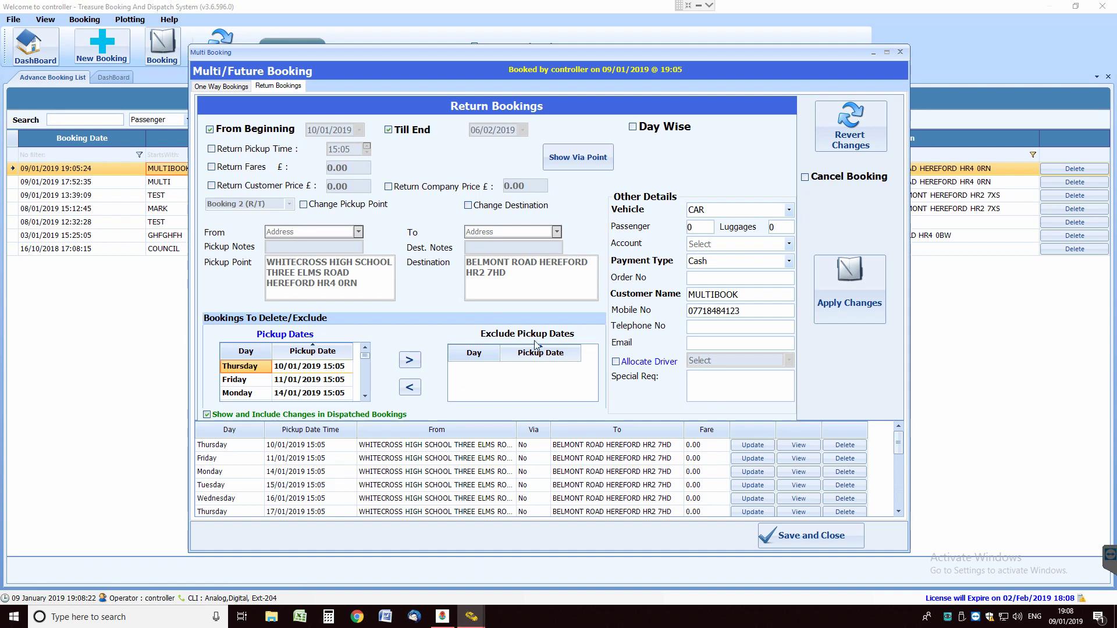
Enable Day Wise scheduling and apply a 15:30 Wednesday return pickup, checking the 16/01 trip
left_click(633, 127)
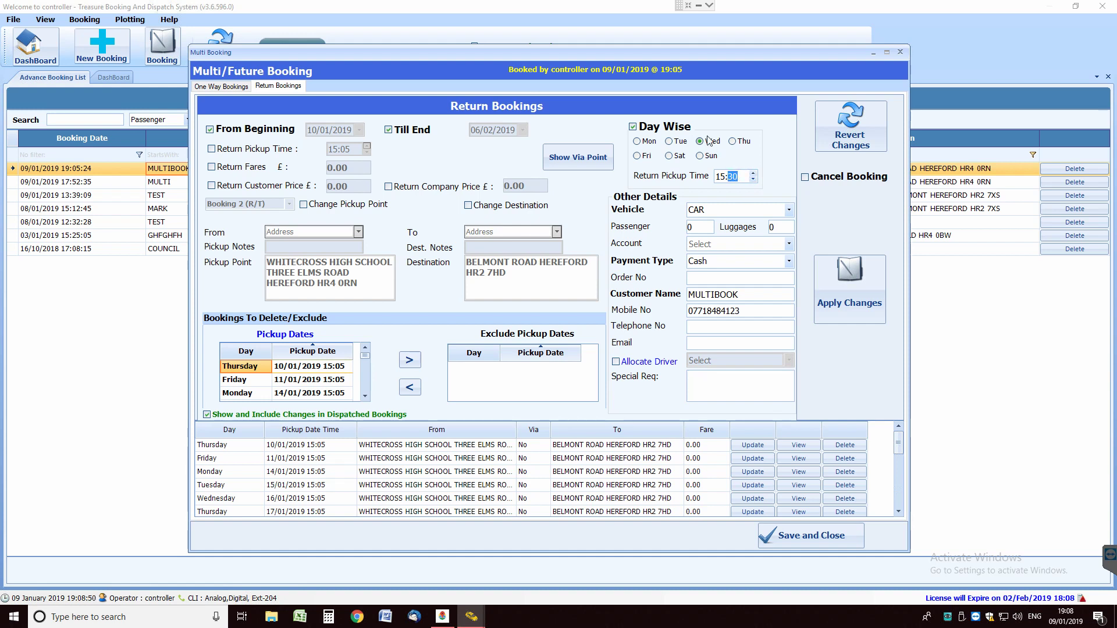
left_click(845, 291)
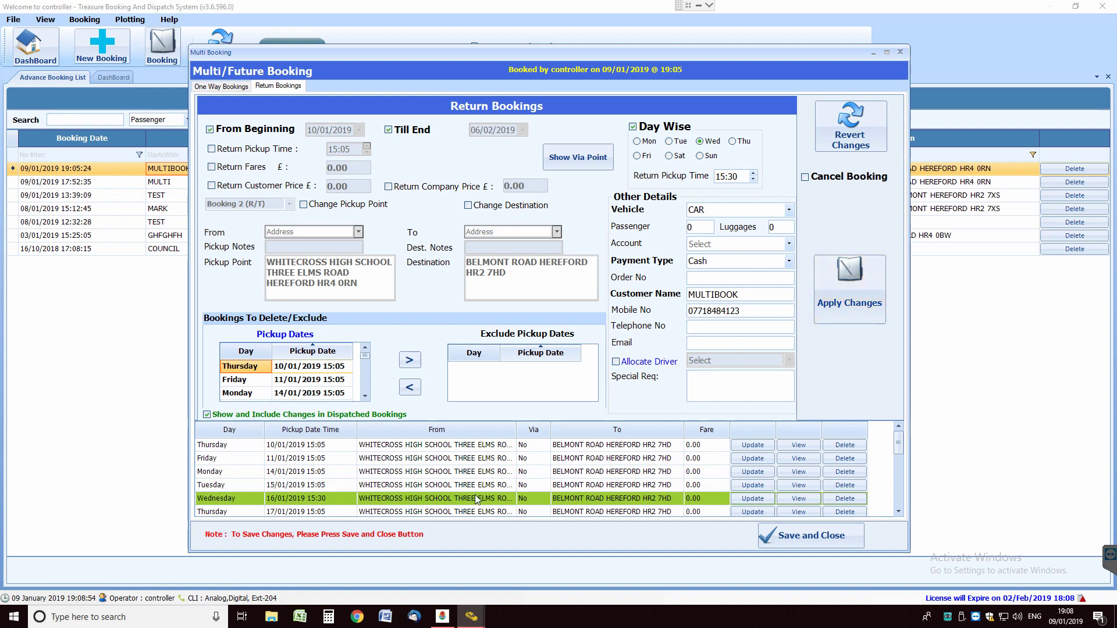
left_click(328, 498)
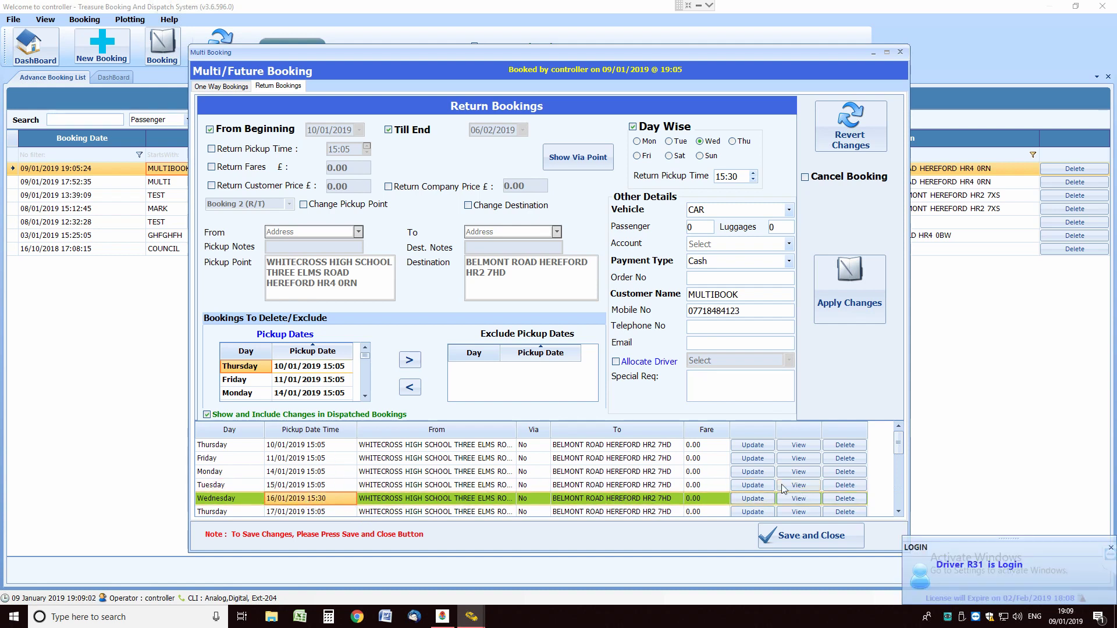
scroll(899, 456, "down", 2)
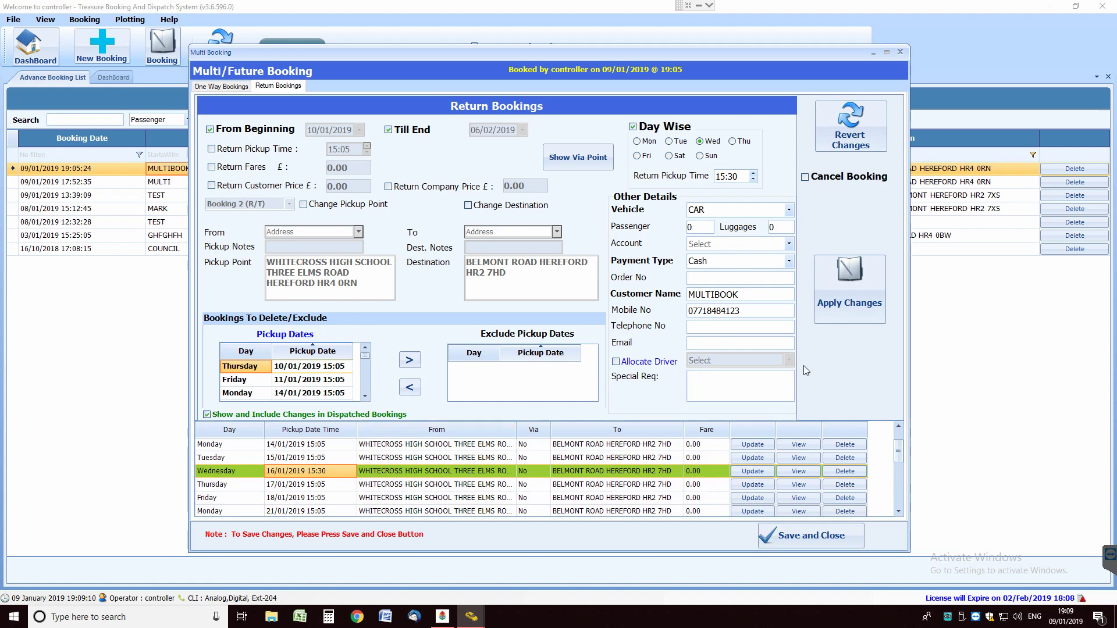
Revert the 15:30 change and apply 15:40 to Wednesday returns, checking the 23/01 trip
left_click(858, 135)
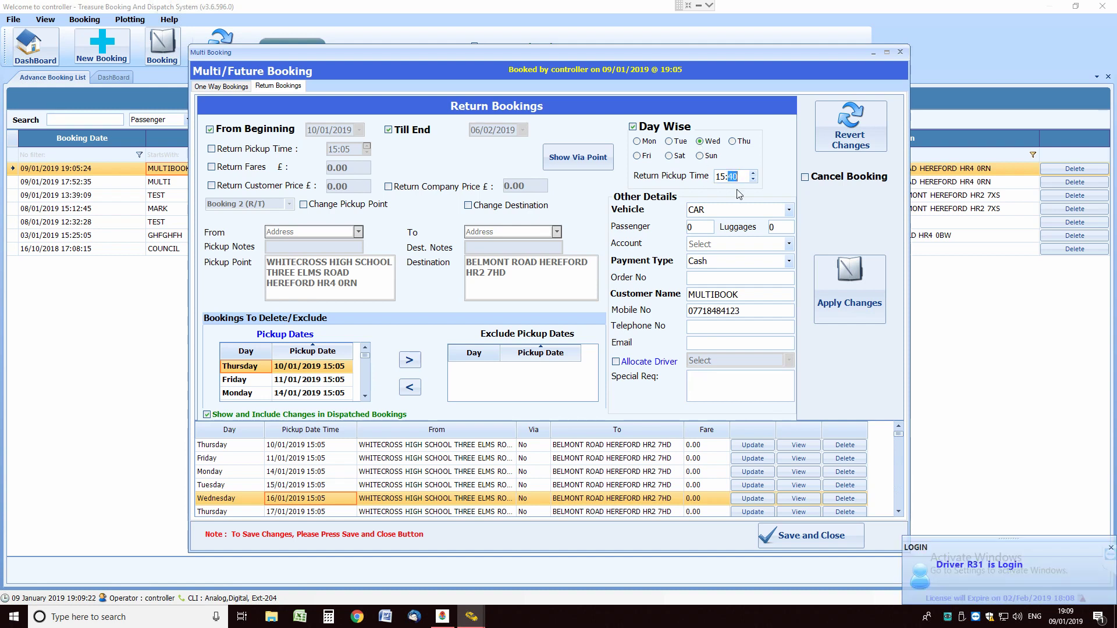
left_click(871, 278)
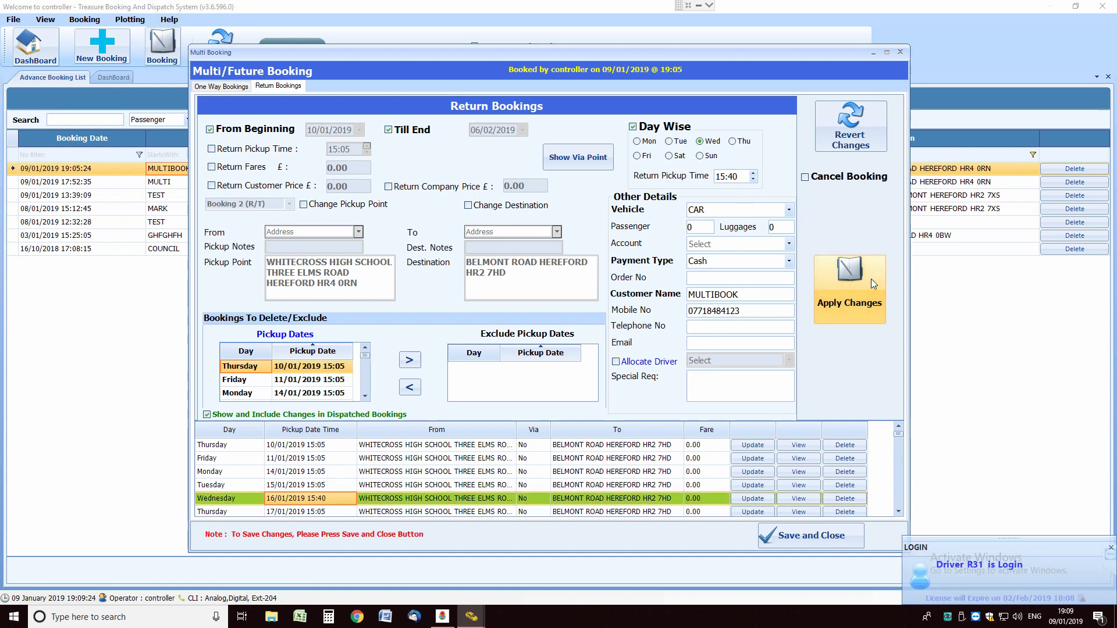
left_click_drag(902, 432, 902, 457)
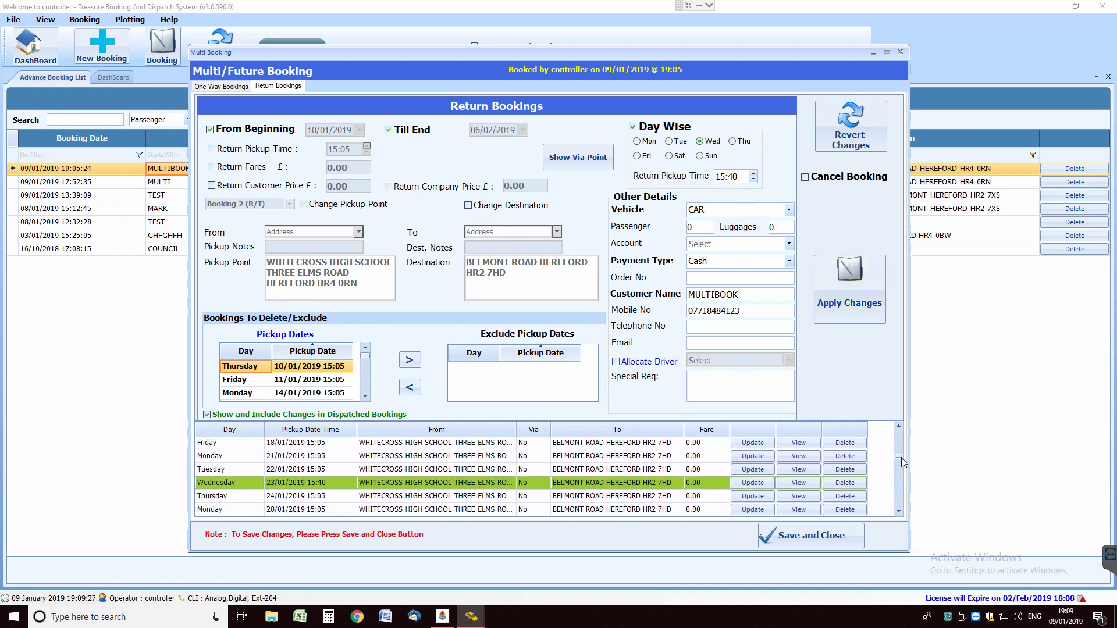
left_click(324, 480)
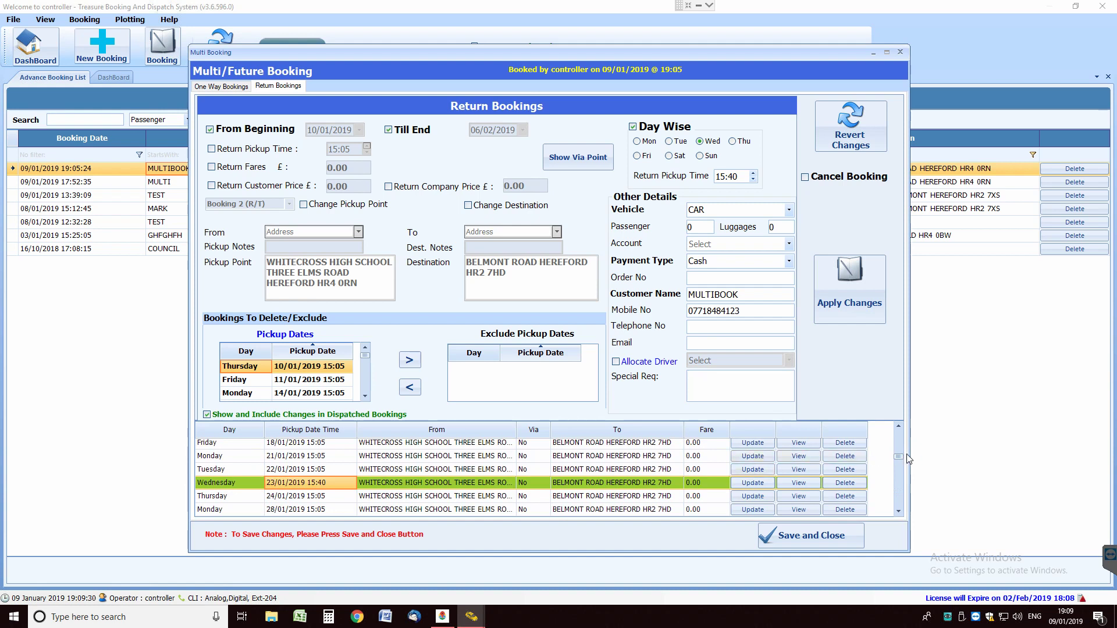
left_click_drag(901, 461, 902, 457)
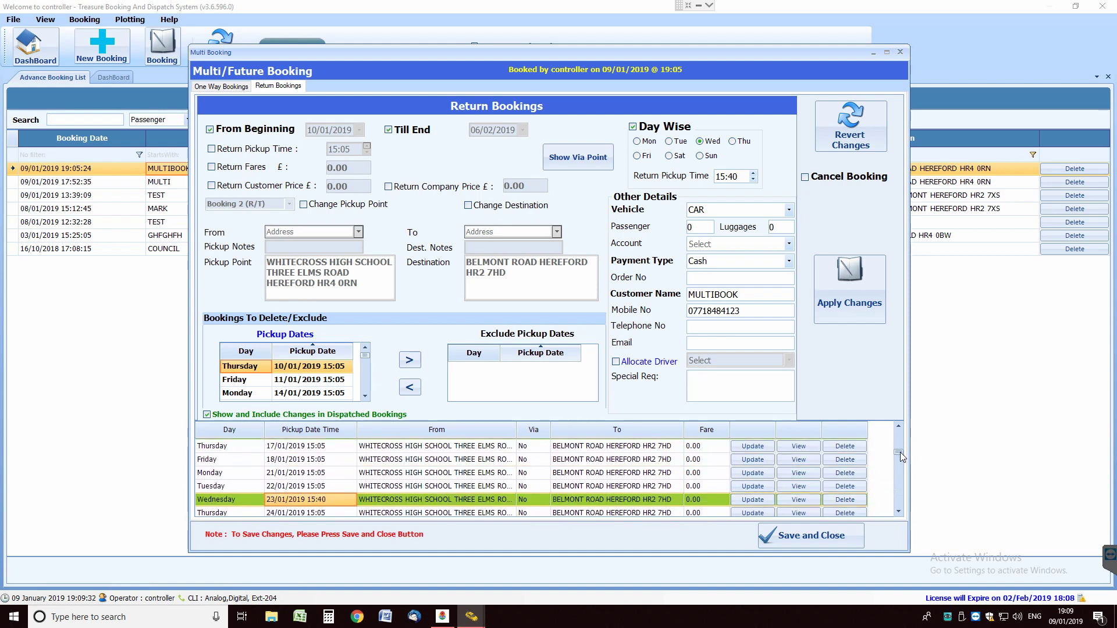
Save and close the MULTIBOOK edits, refresh the list, and bring up Pre Bookings via DashBoard
left_click(807, 535)
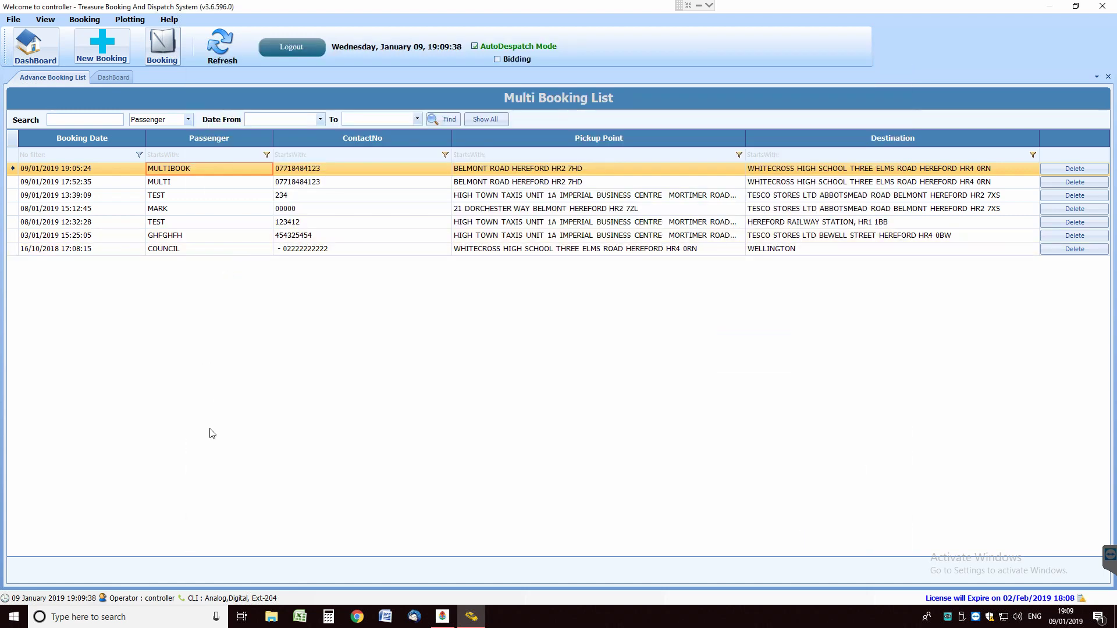
left_click(217, 44)
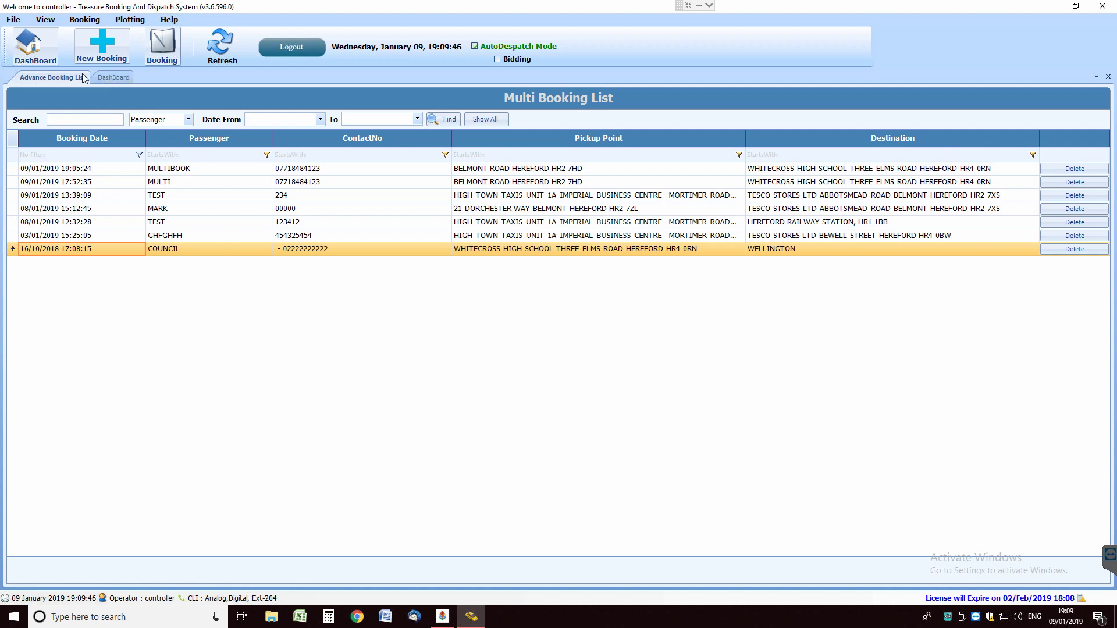
left_click(40, 47)
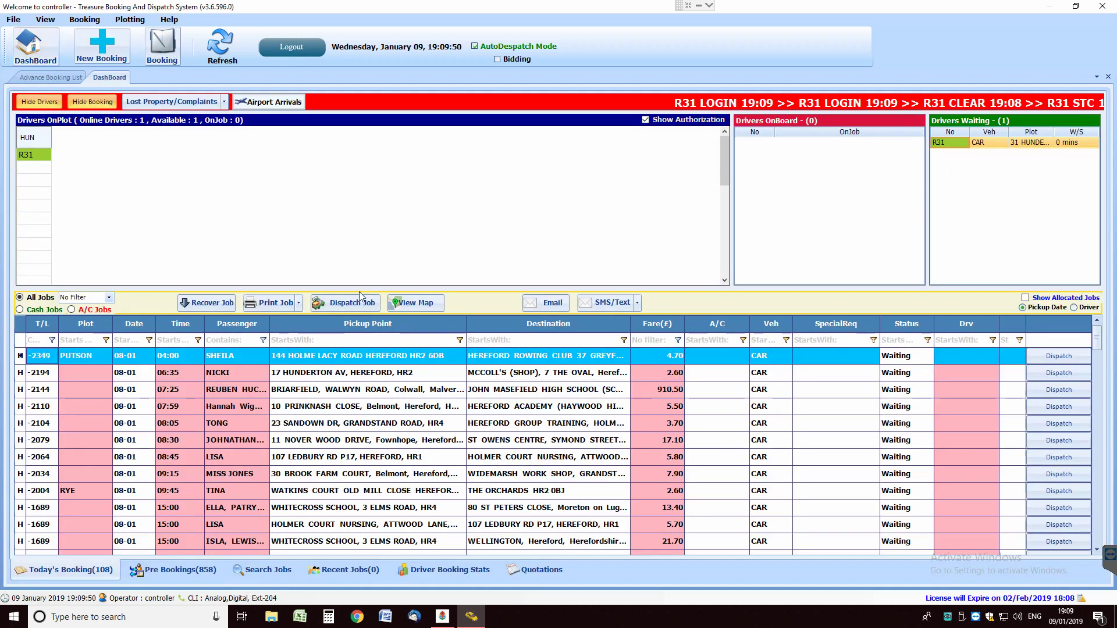
left_click(183, 574)
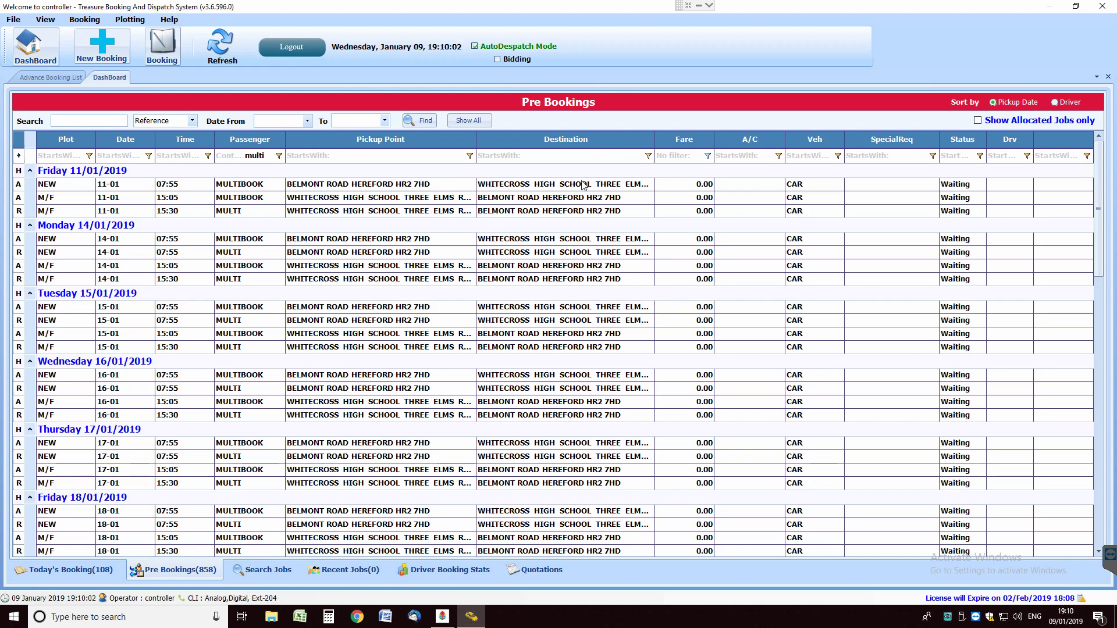
left_click(22, 55)
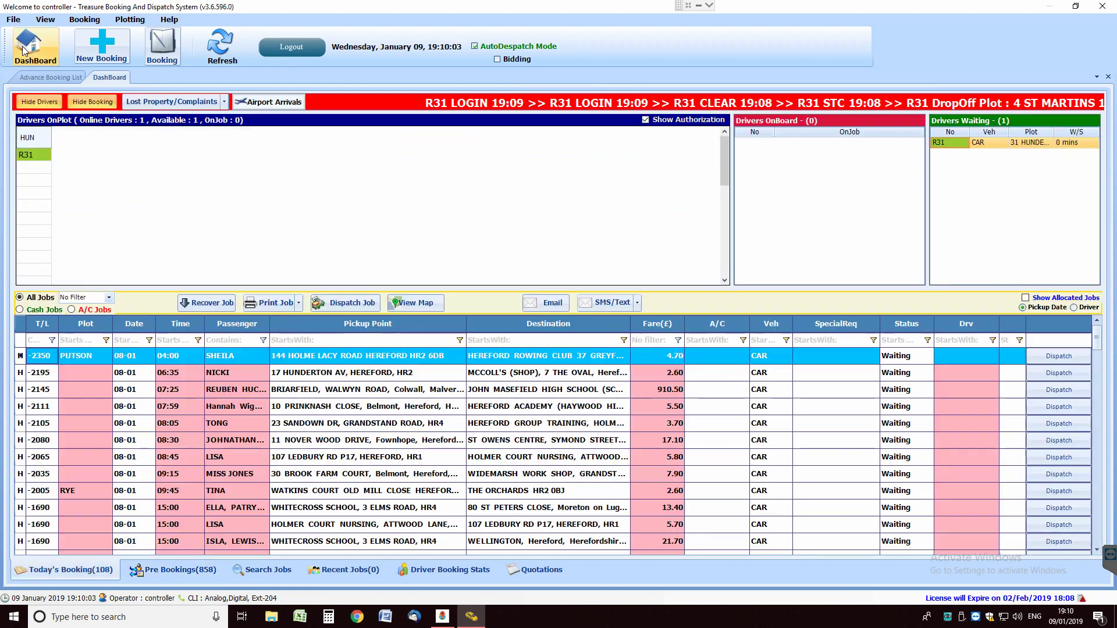
left_click(224, 341)
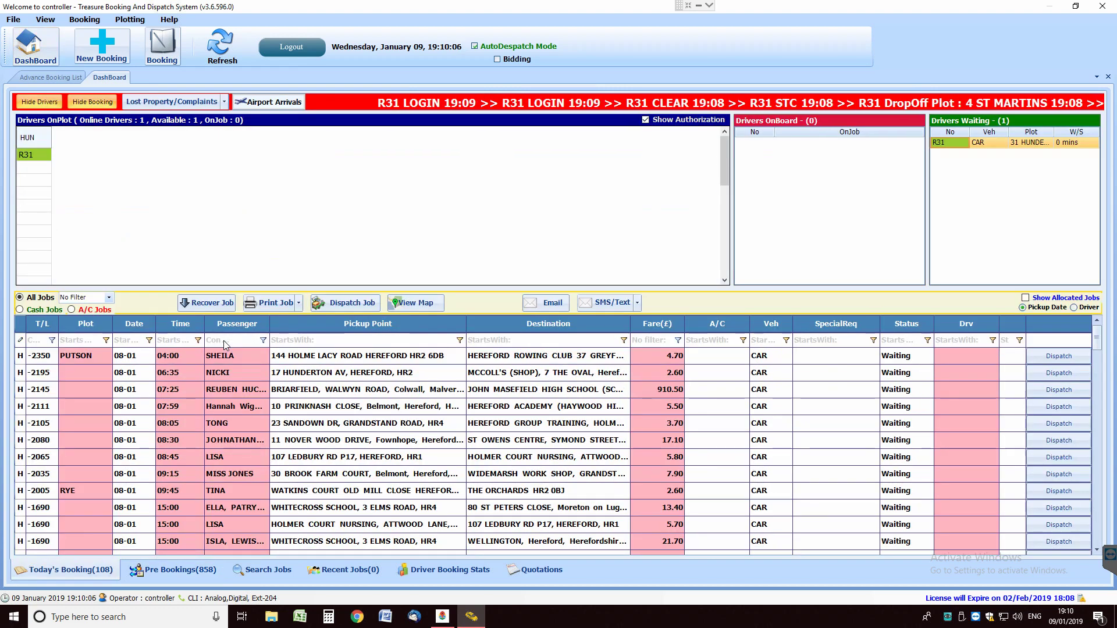
type("nicki")
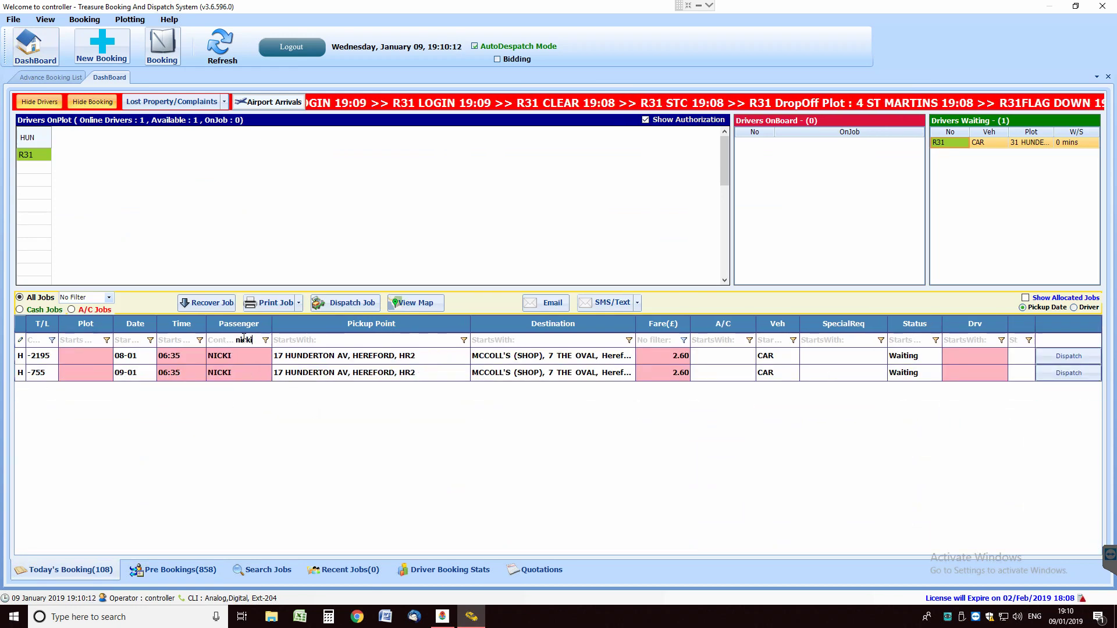
left_click(727, 341)
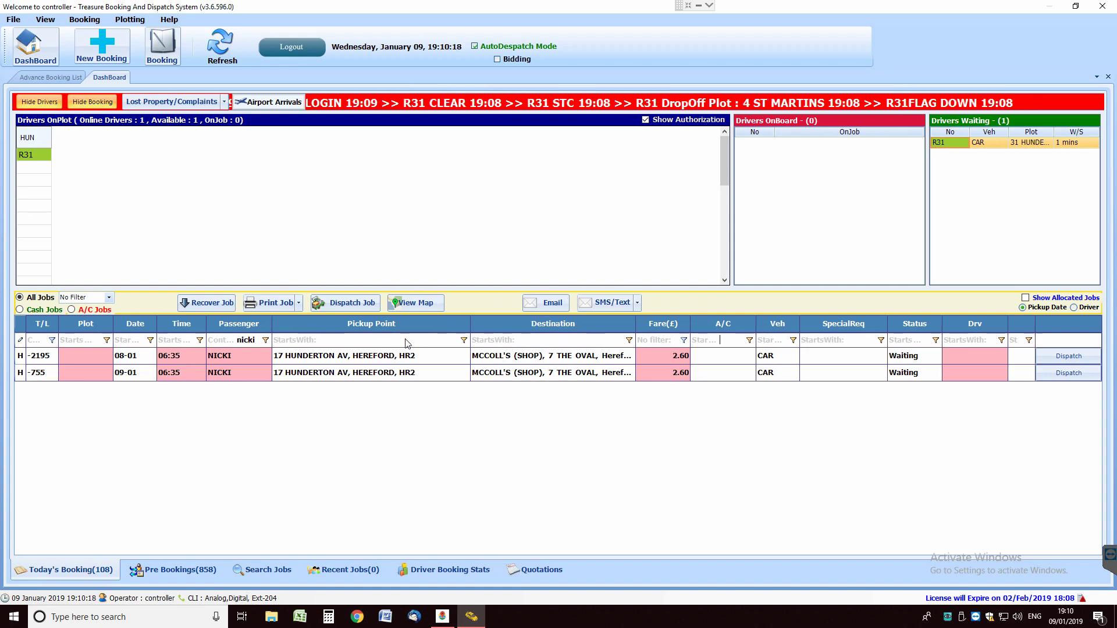
left_click(244, 342)
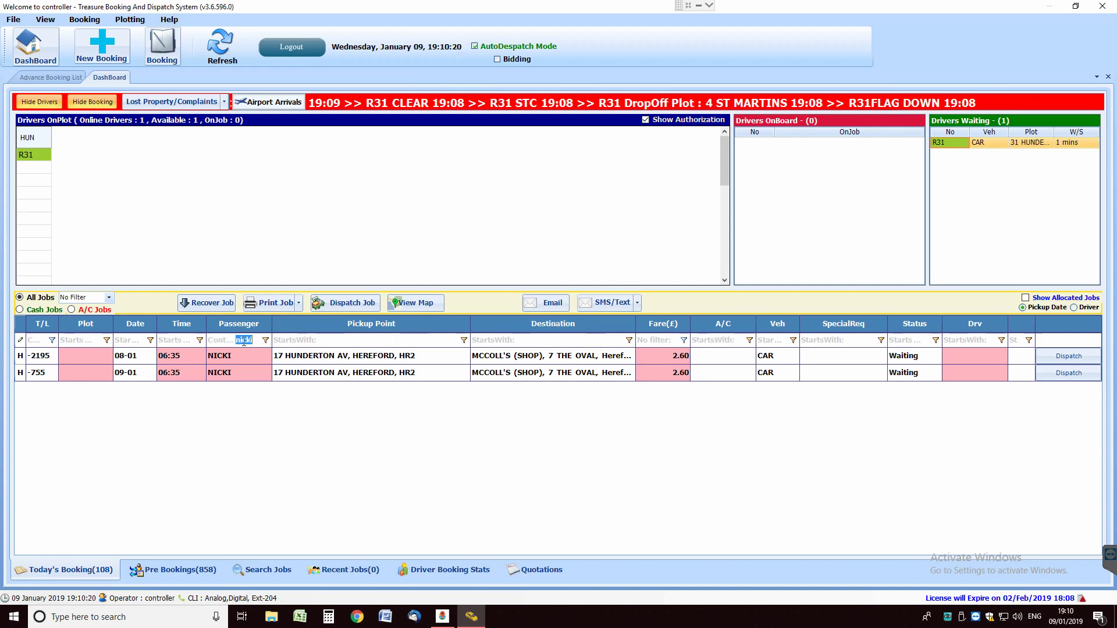
key("BackSpace")
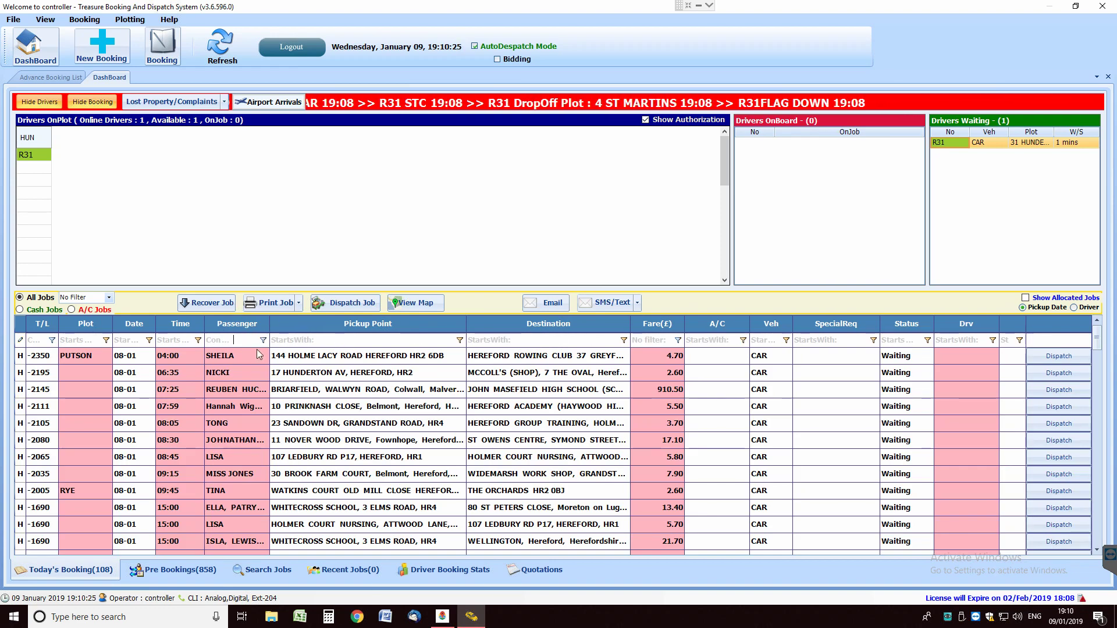
left_click(175, 562)
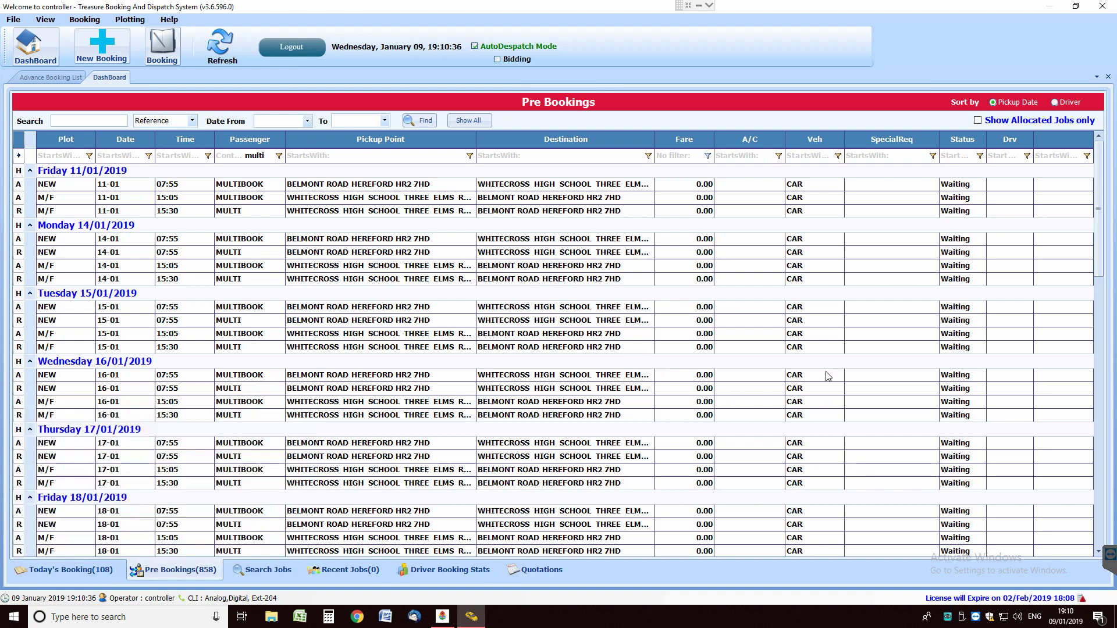
mouse_move(816, 382)
scroll(473, 414, "down", 2)
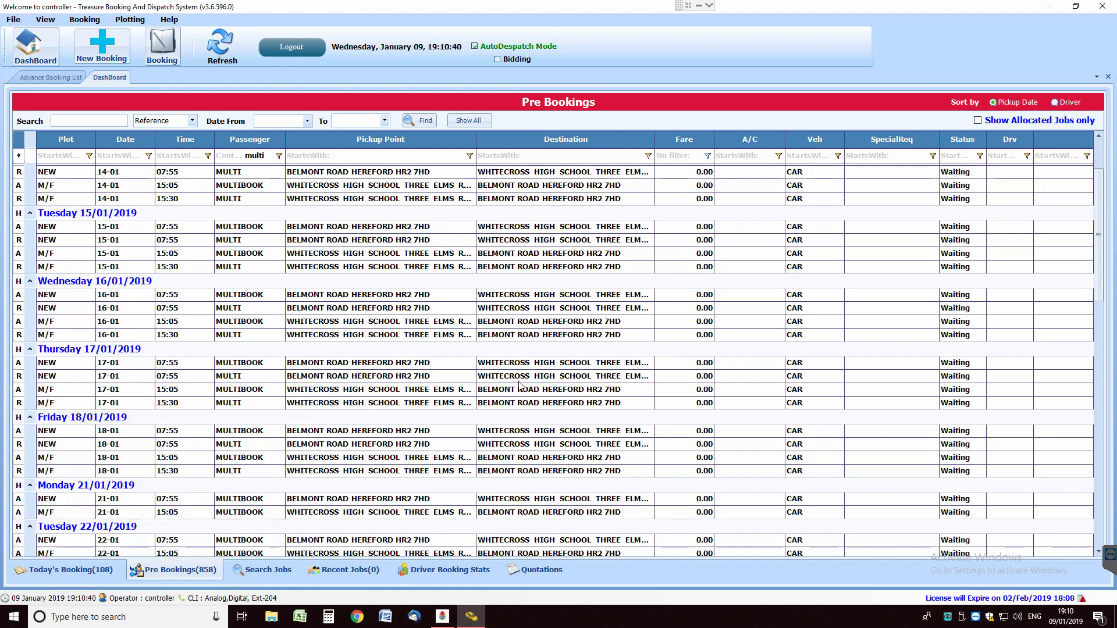
scroll(600, 401, "down", 1)
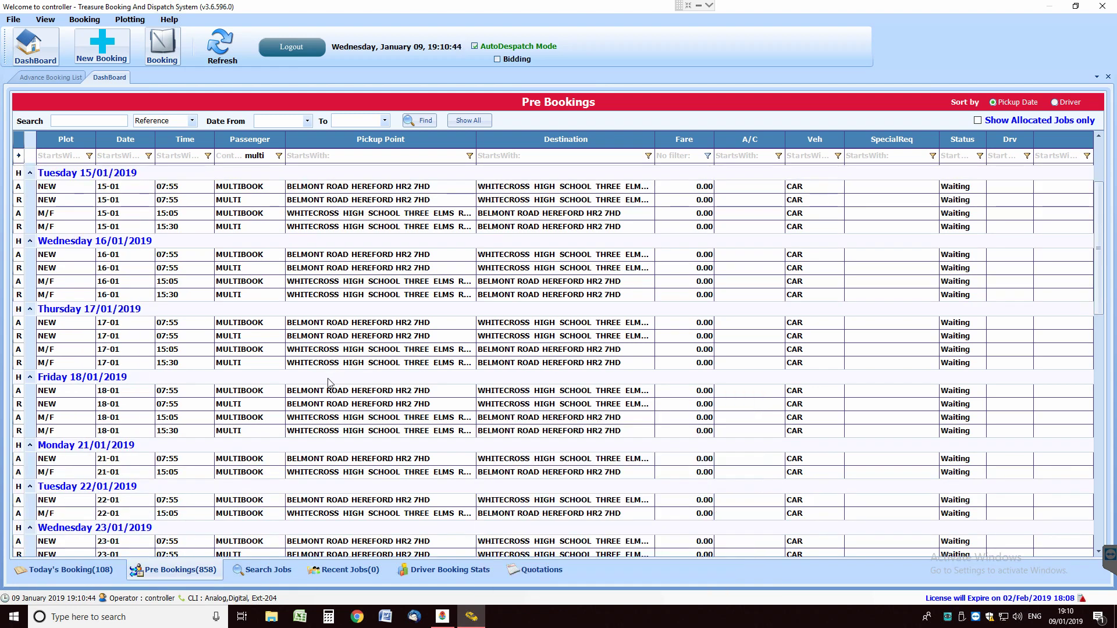
scroll(374, 398, "down", 1)
scroll(374, 398, "down", 1)
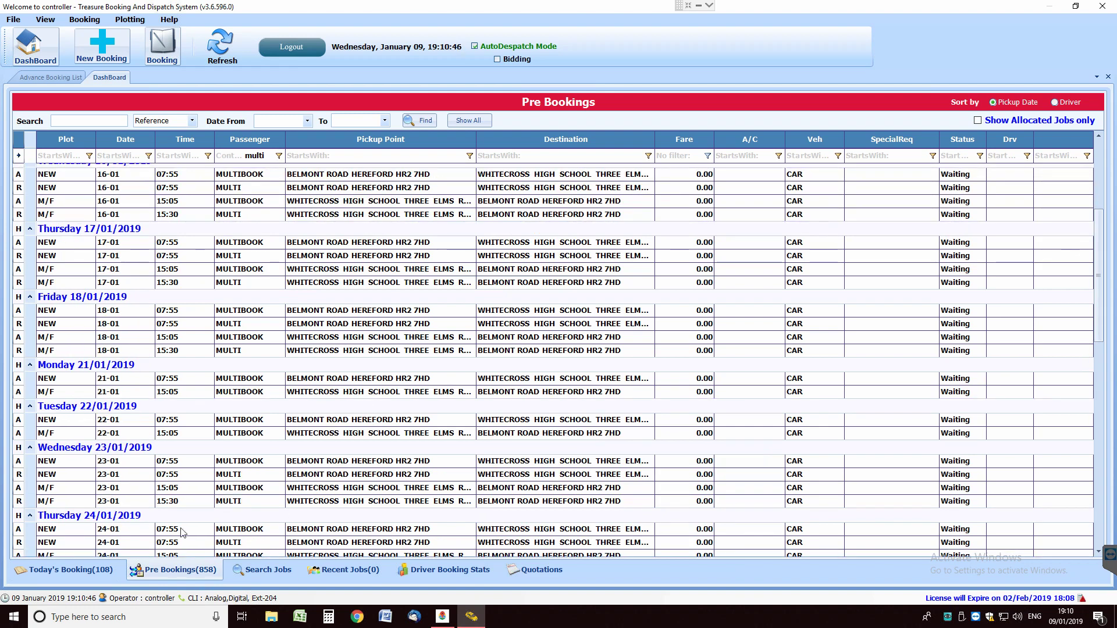
left_click(169, 501)
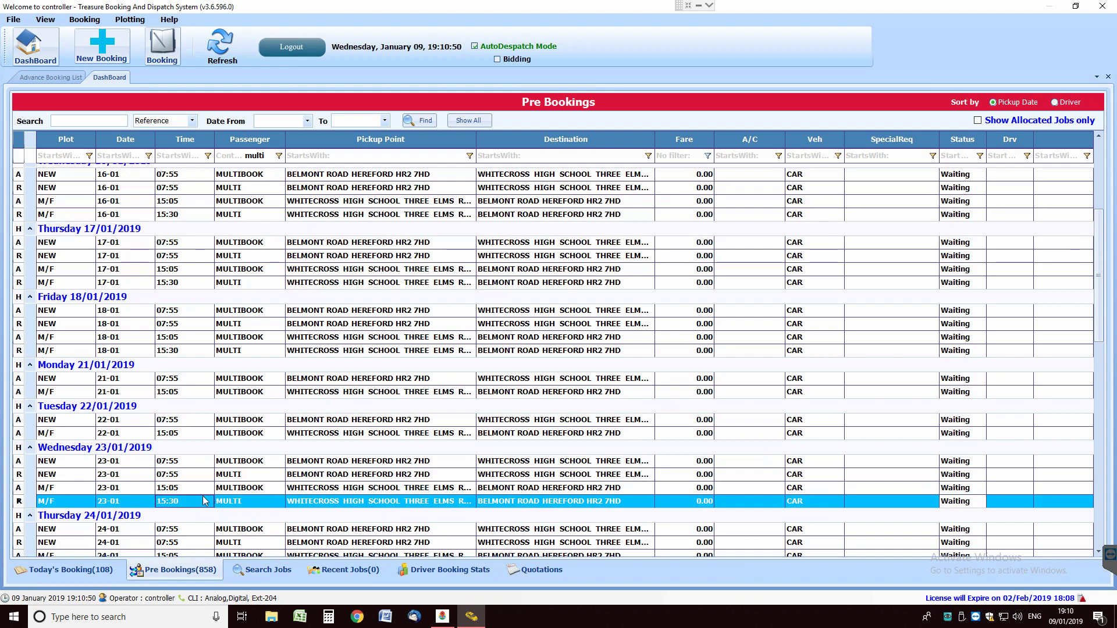
left_click(186, 478)
left_click(185, 465)
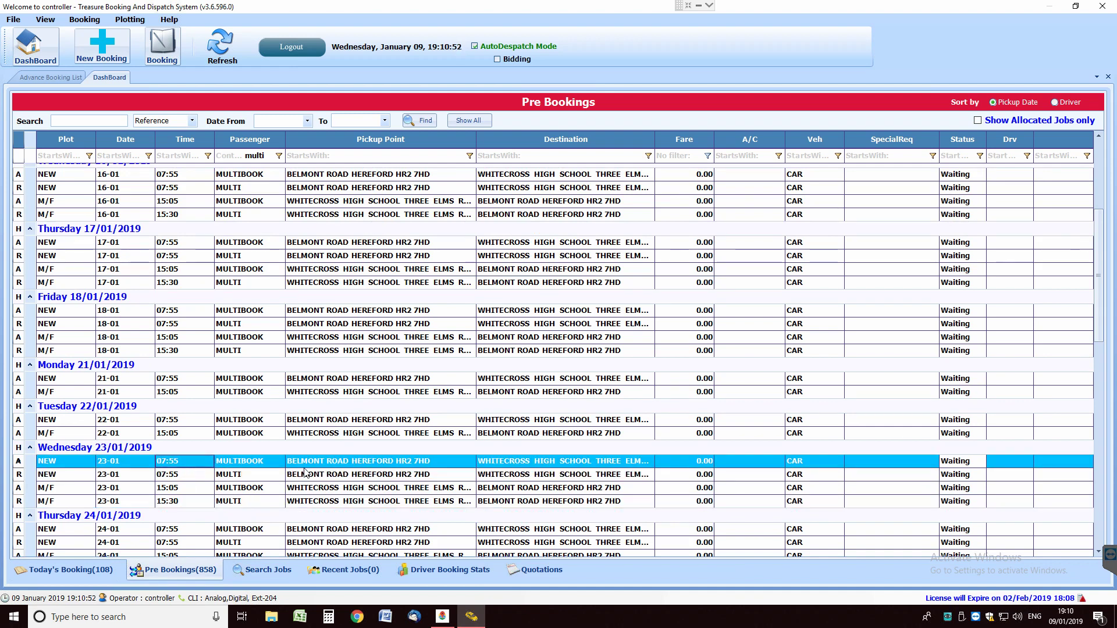
Open MULTIBOOK from Booking > Multi Booking List and check its Wednesday 16/01 15:40 return
left_click(87, 21)
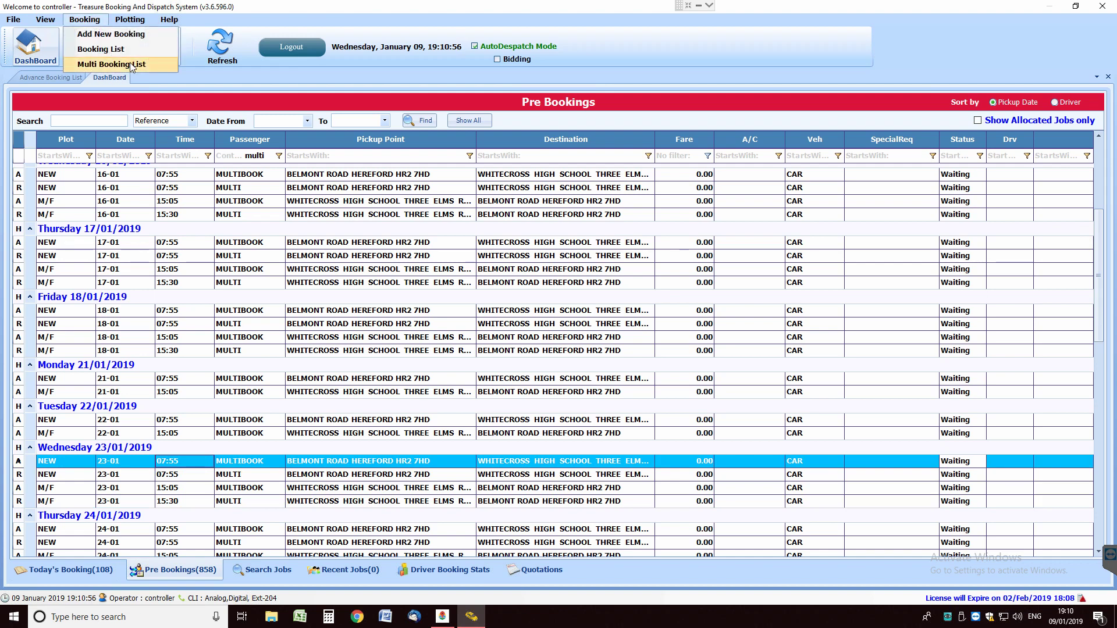
left_click(129, 64)
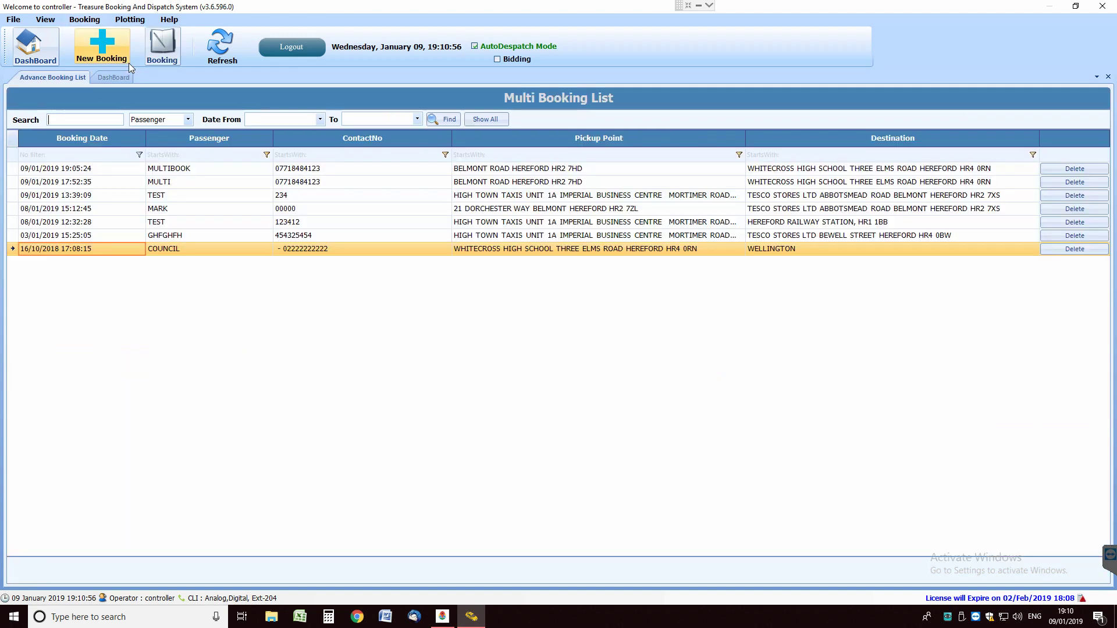
left_click(201, 174)
double_click(218, 169)
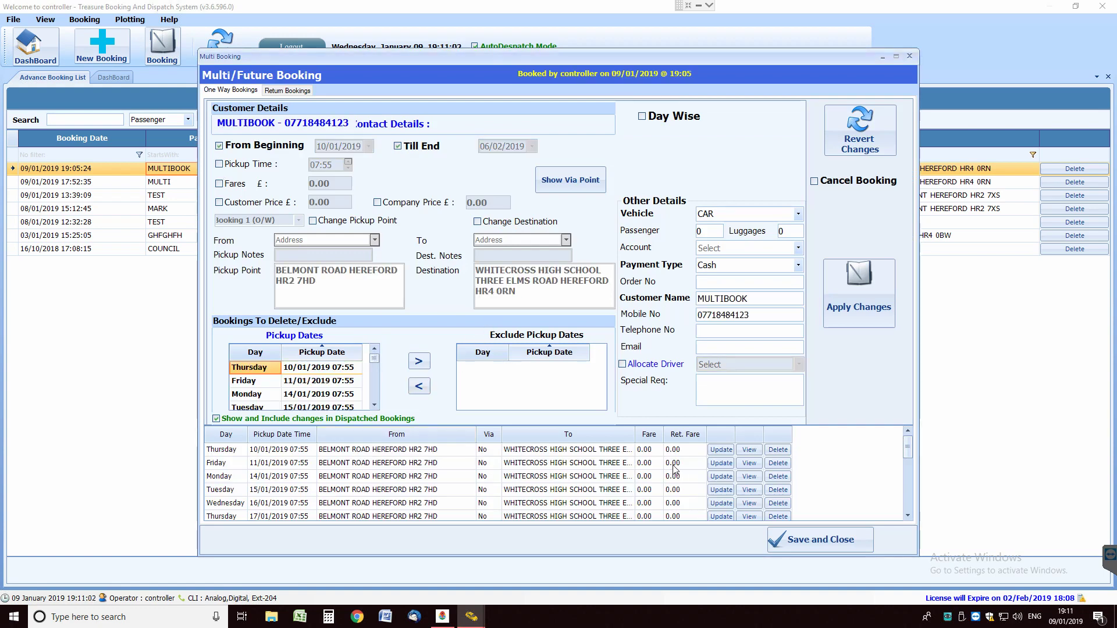
left_click(286, 91)
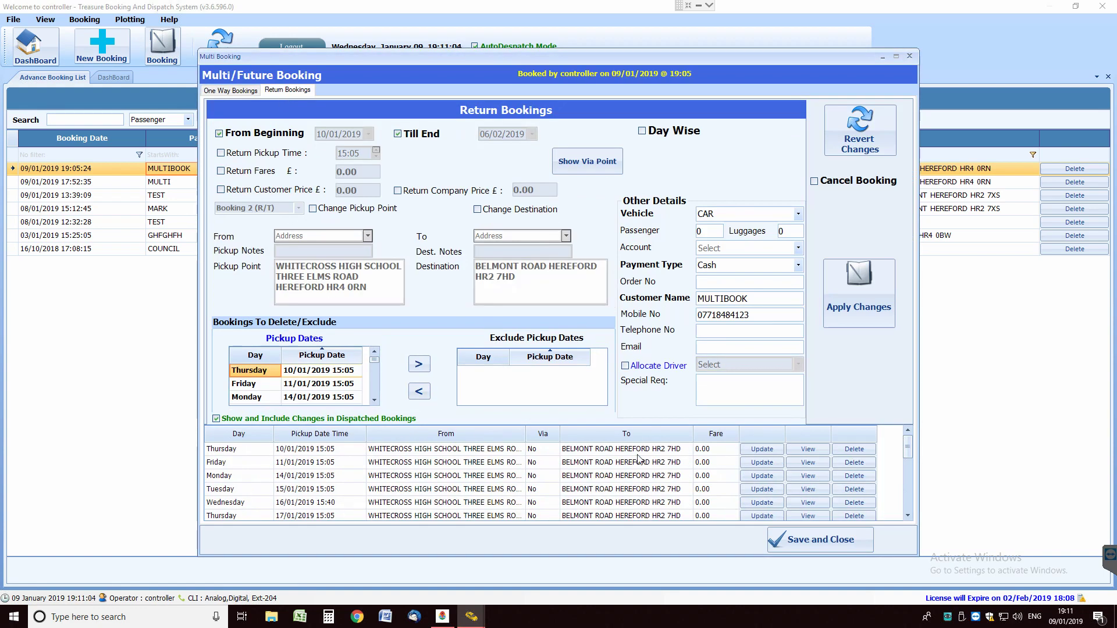
left_click(324, 504)
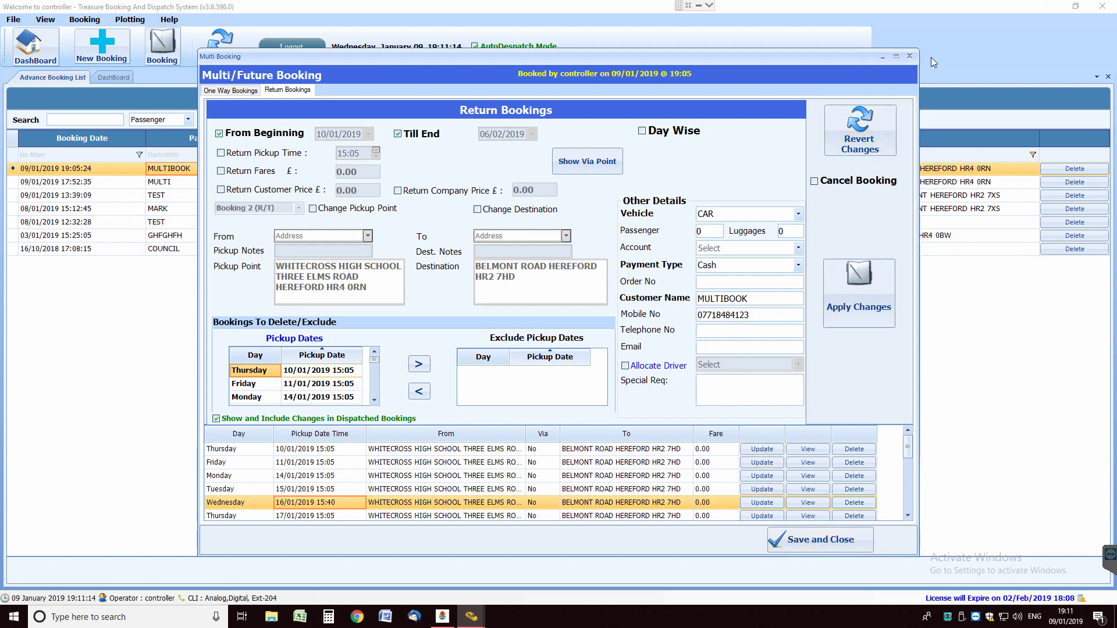
left_click(910, 57)
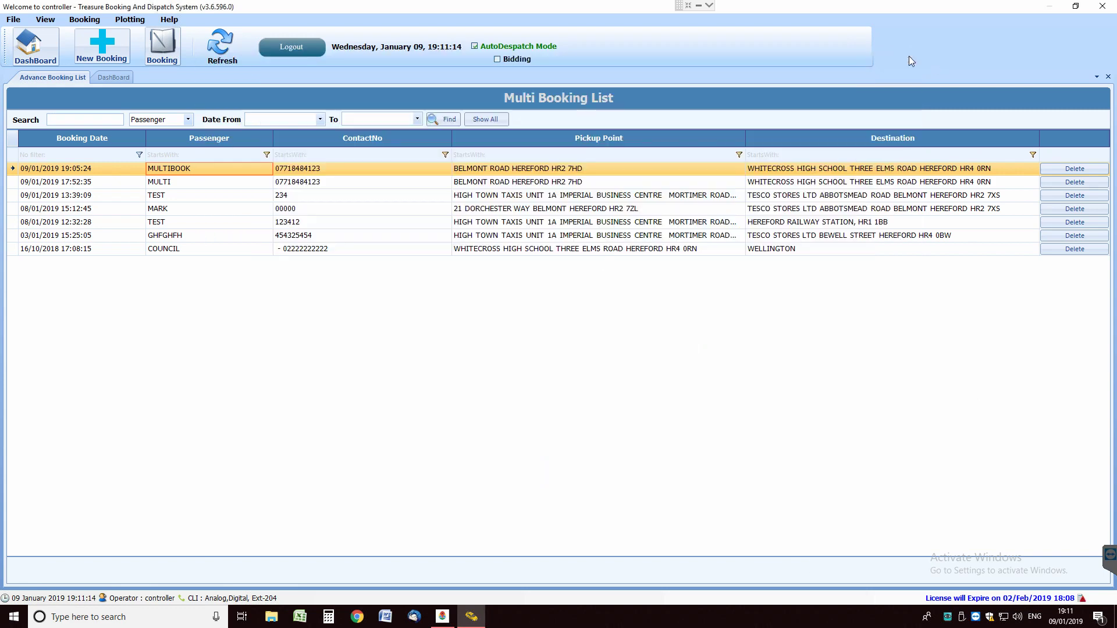
Delete the duplicate MULTI multi-booking and confirm with Yes
left_click(189, 178)
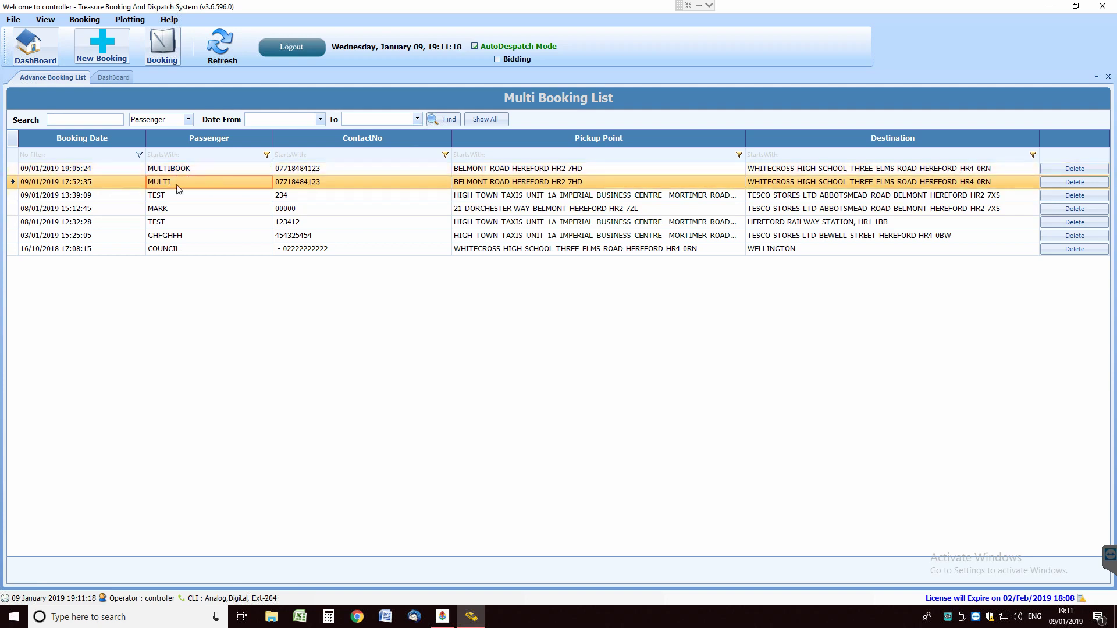
left_click(1067, 182)
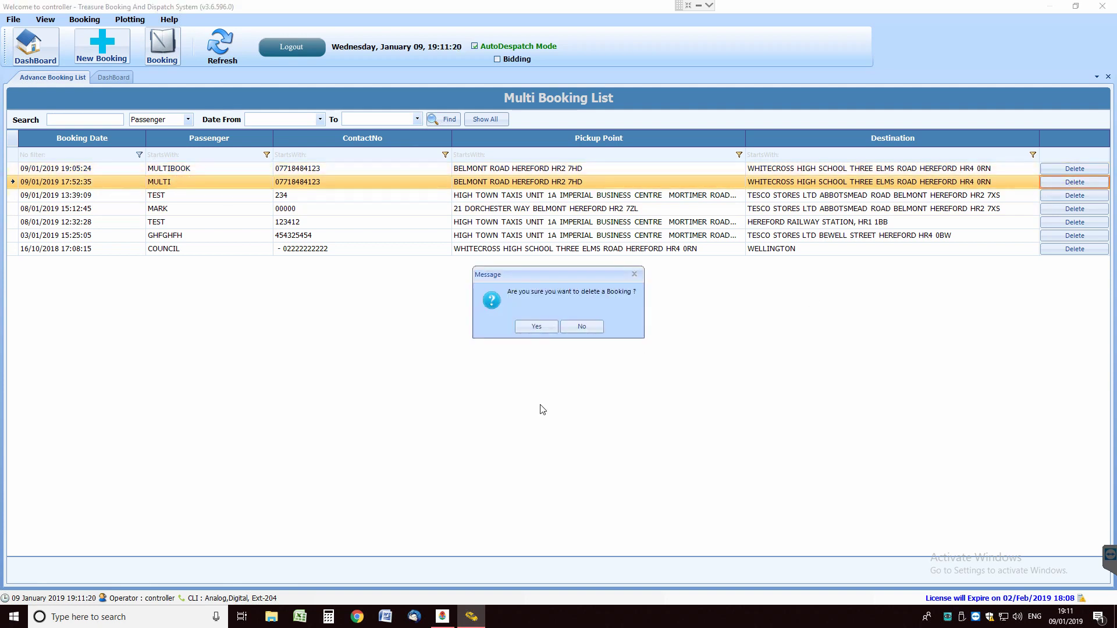
left_click(544, 329)
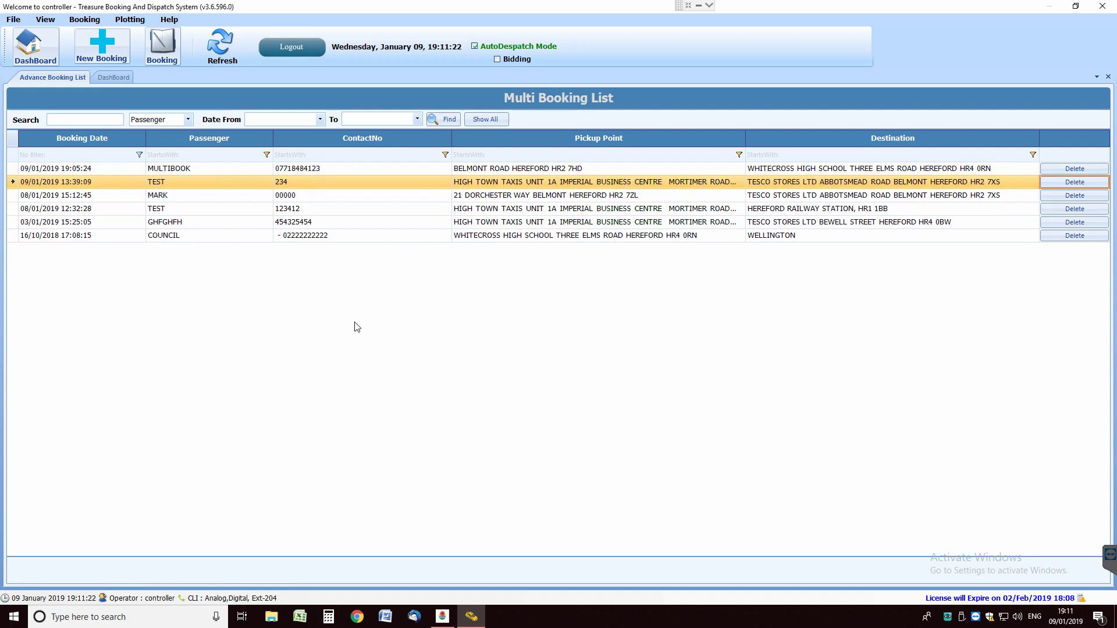
Return to the DashBoard and refresh the Pre Bookings list after the deletion
left_click(36, 58)
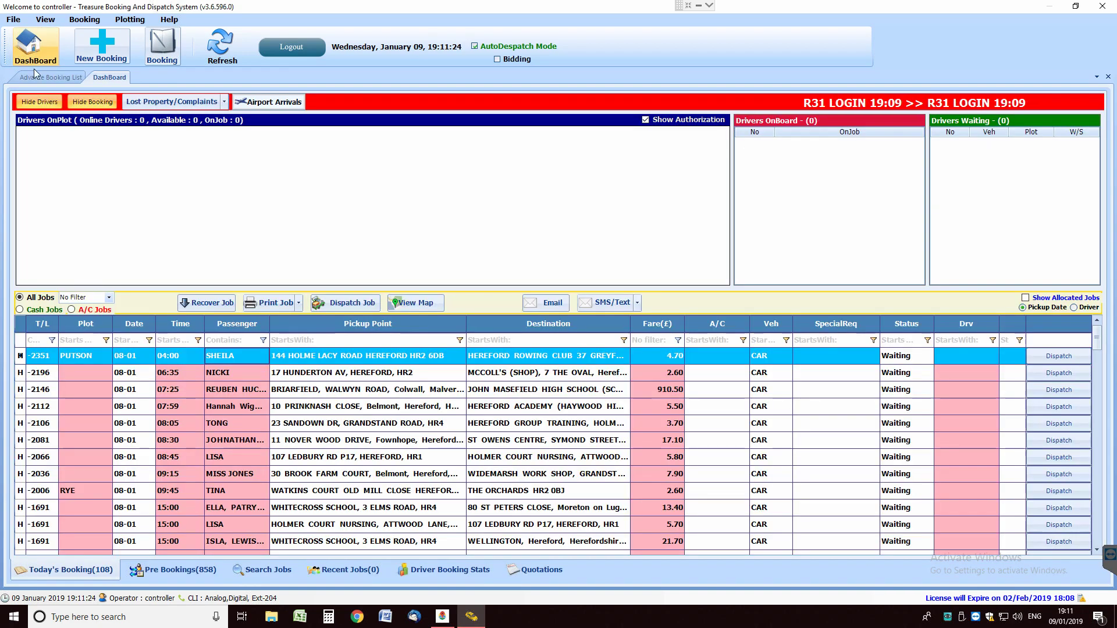
left_click(183, 570)
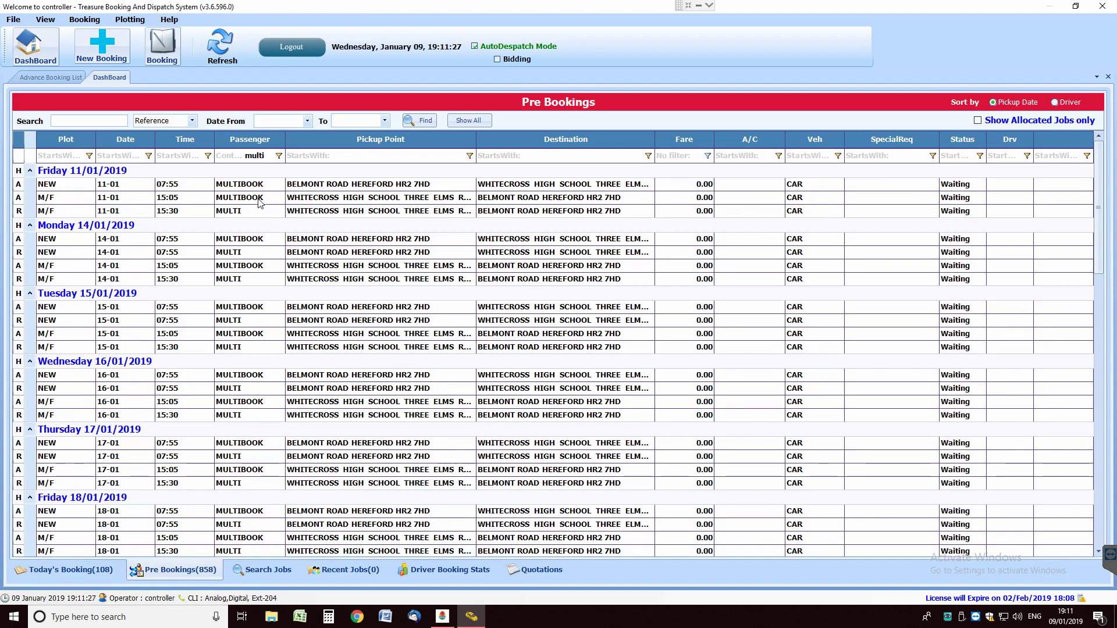
left_click(228, 47)
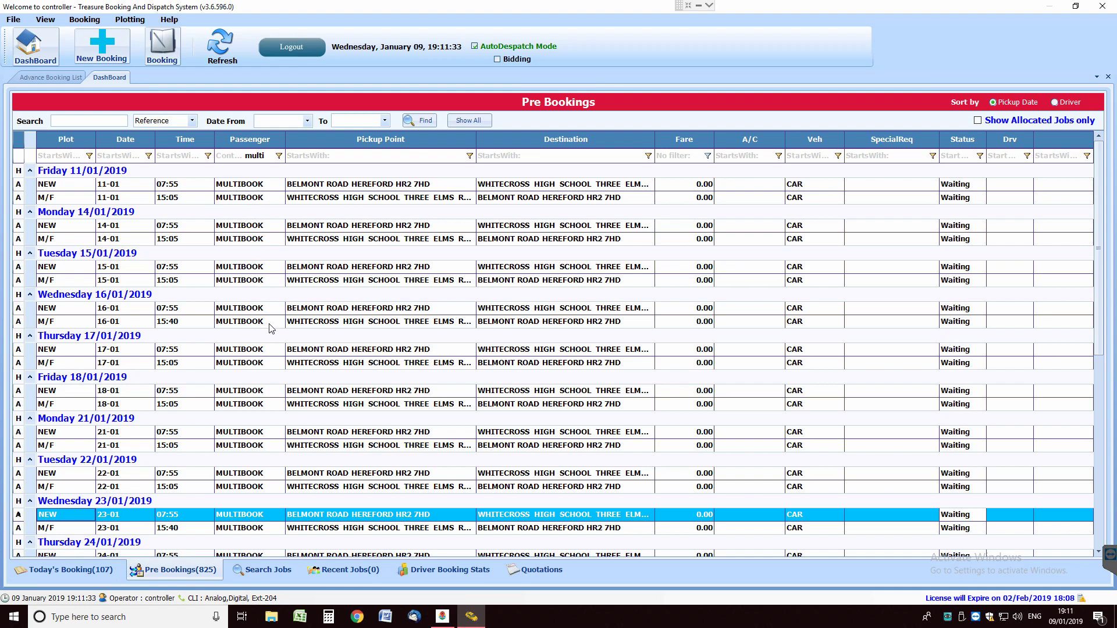
Check the 16-01 and 23-01 Wednesday return trips now showing 15:40
scroll(269, 330, "down", 3)
scroll(269, 330, "down", 3)
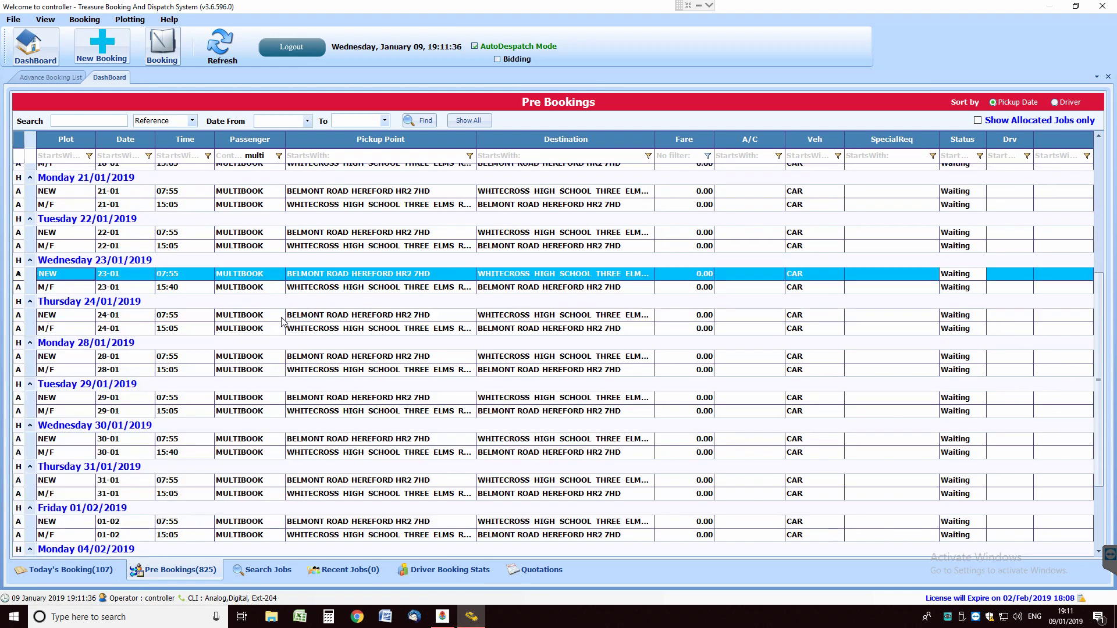
scroll(314, 232, "up", 2)
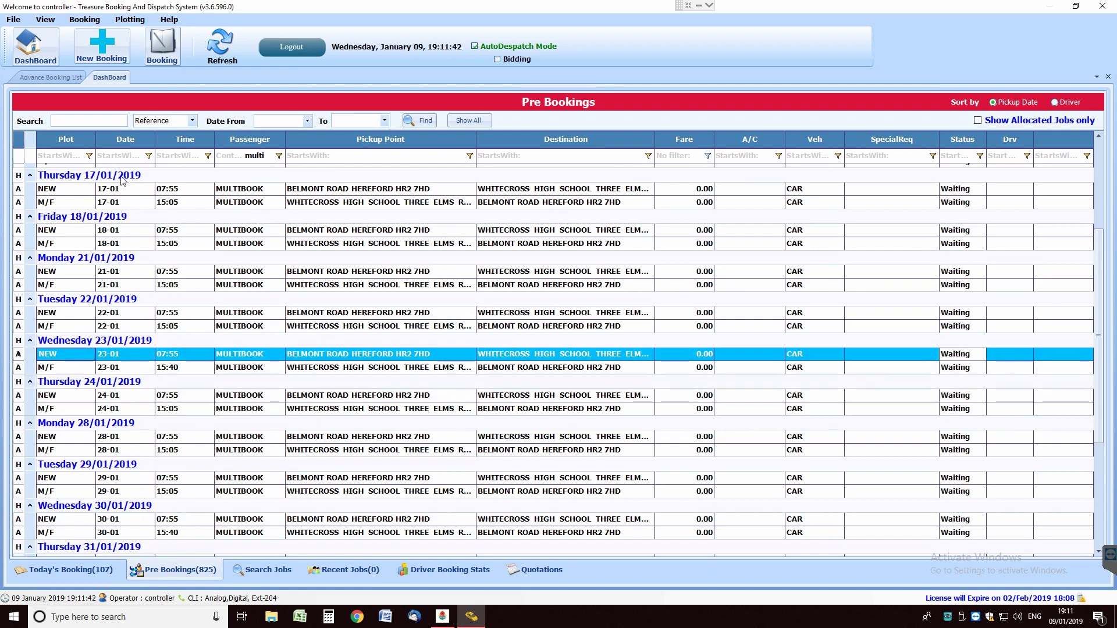
scroll(349, 250, "up", 2)
scroll(212, 235, "down", 1)
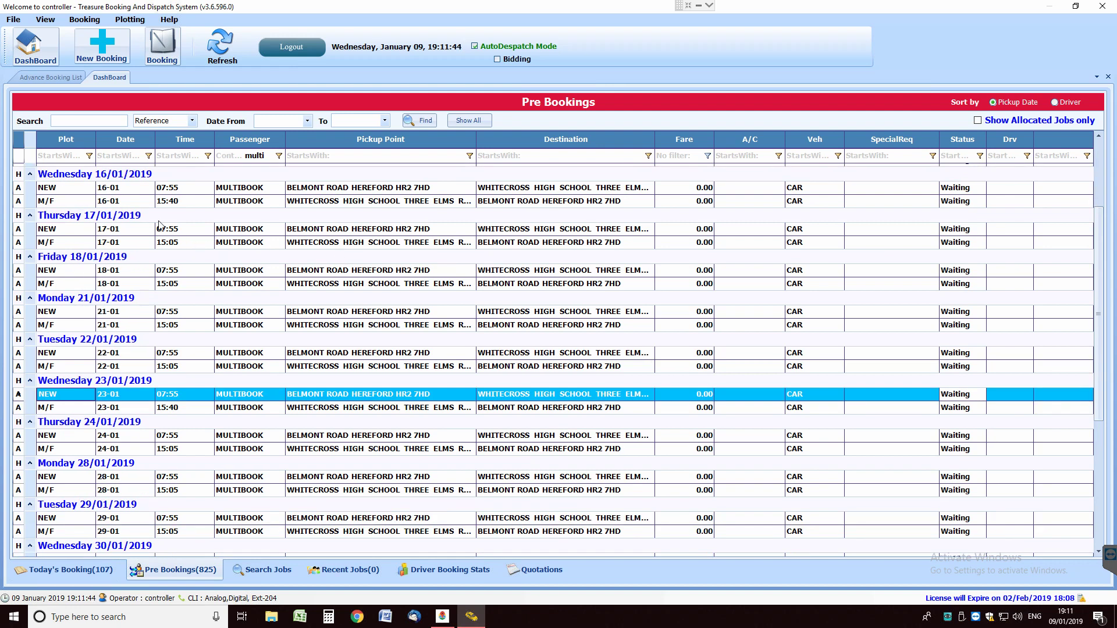
scroll(189, 218, "up", 1)
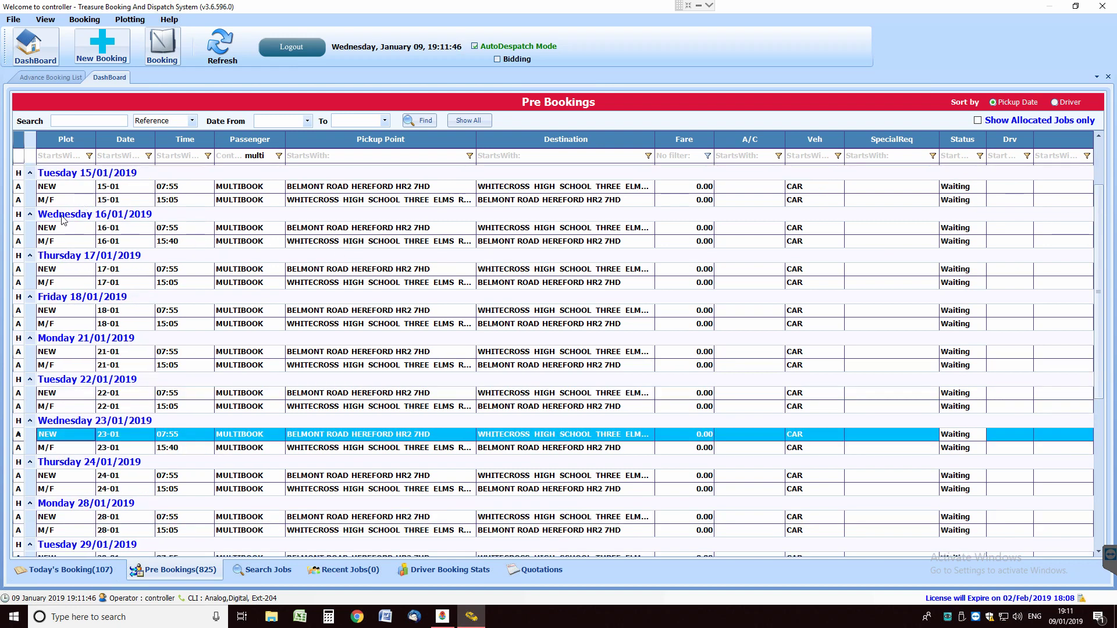
left_click(179, 241)
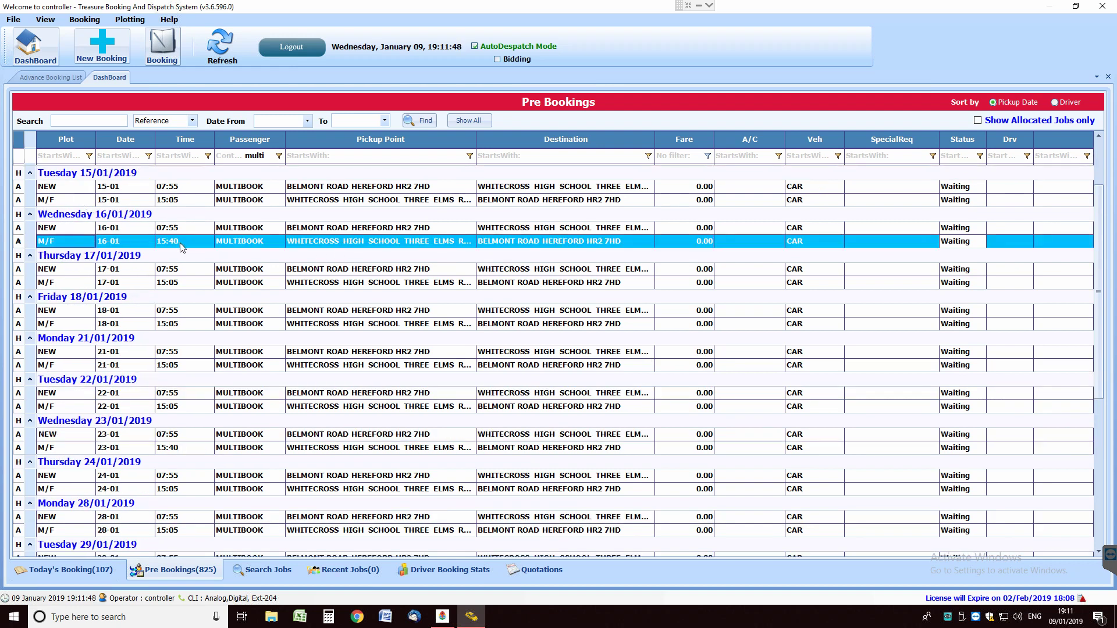
left_click(182, 448)
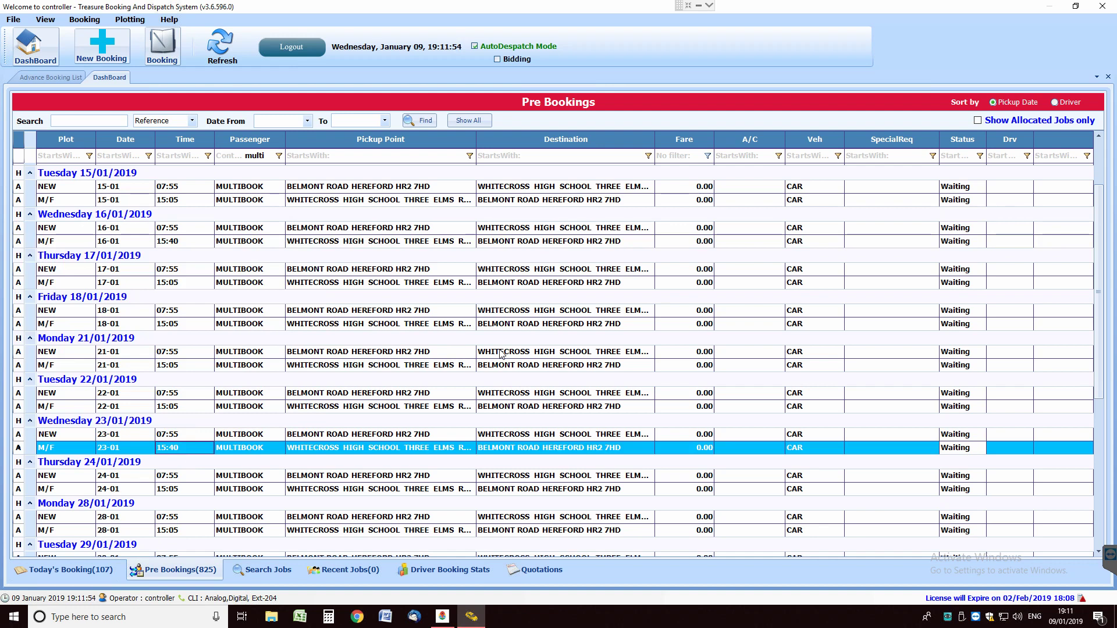
Reopen MULTIBOOK from Booking > Multi Booking List and move the Multi/Future Booking dialog left
left_click(84, 22)
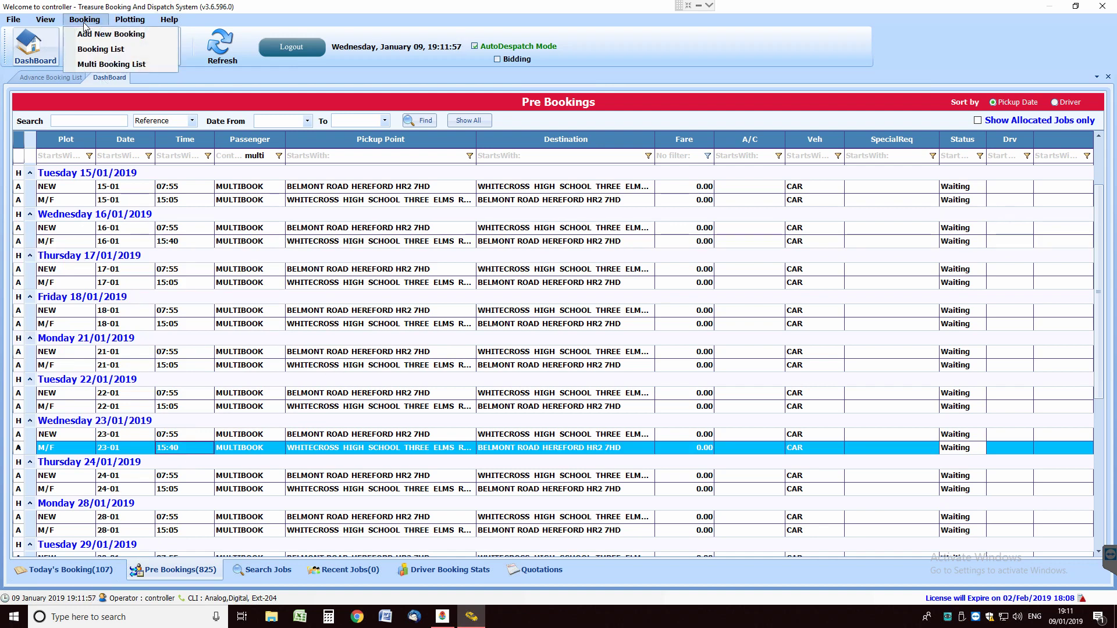
left_click(127, 65)
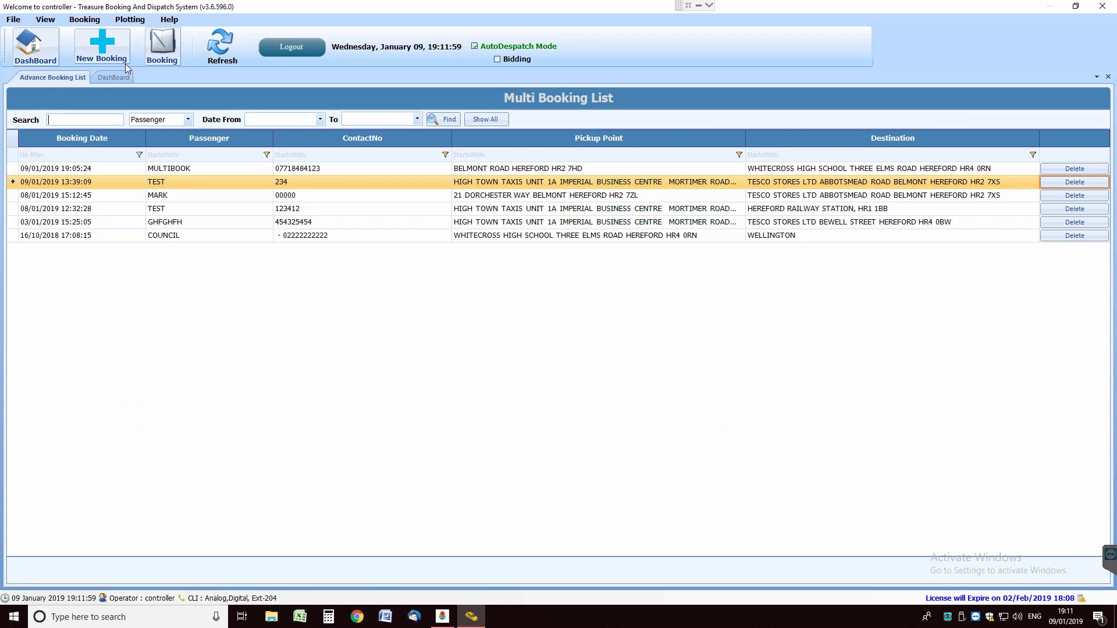
left_click(192, 170)
left_click(211, 172)
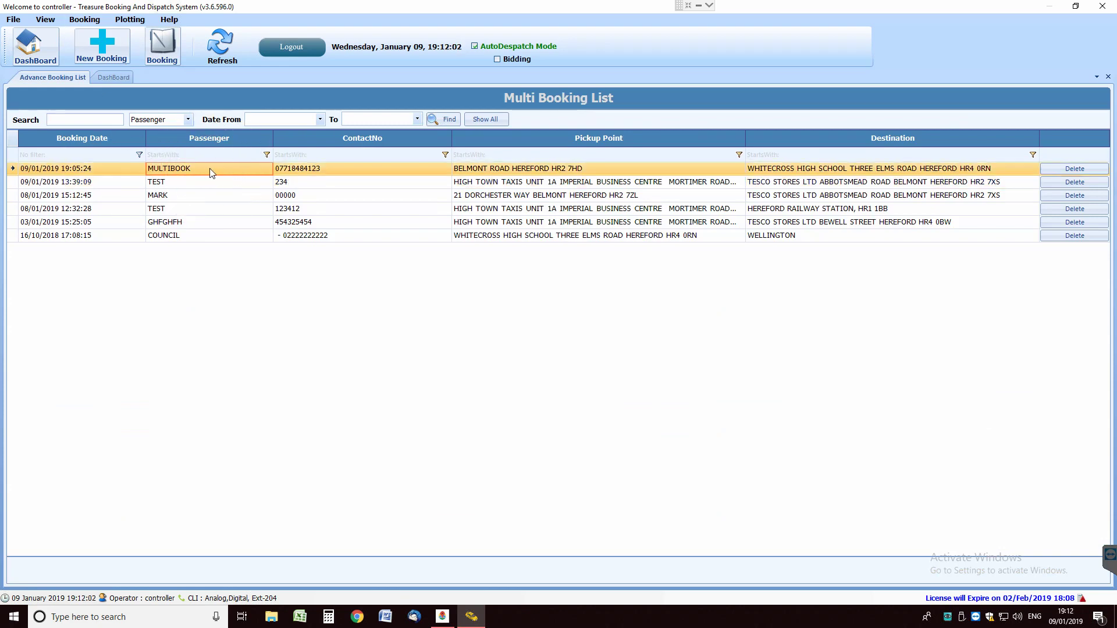
double_click(210, 169)
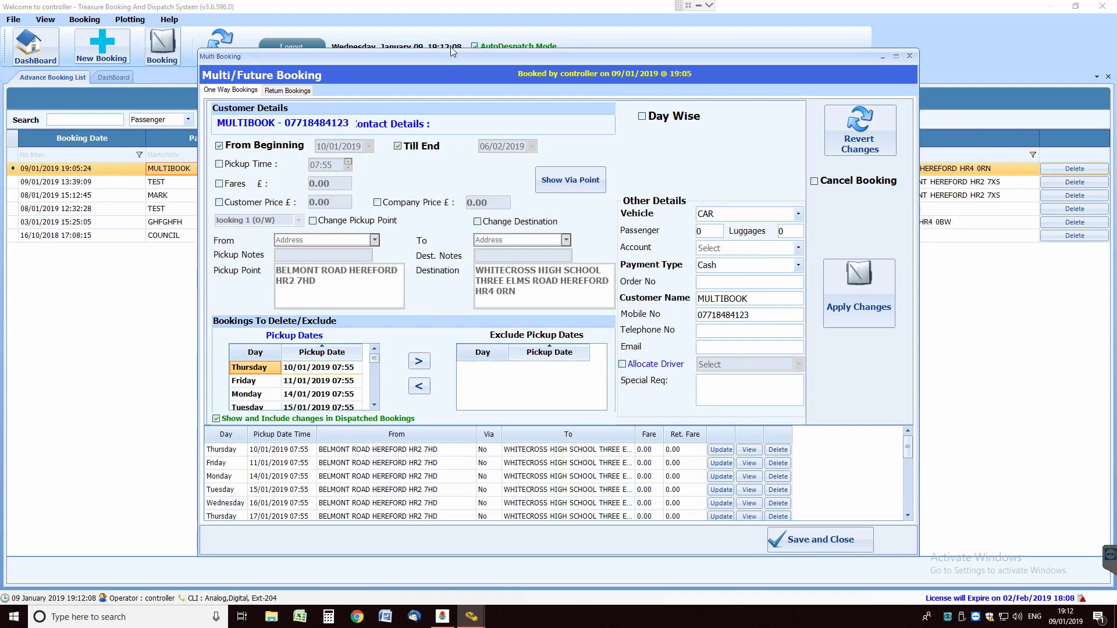
left_click_drag(423, 53, 353, 41)
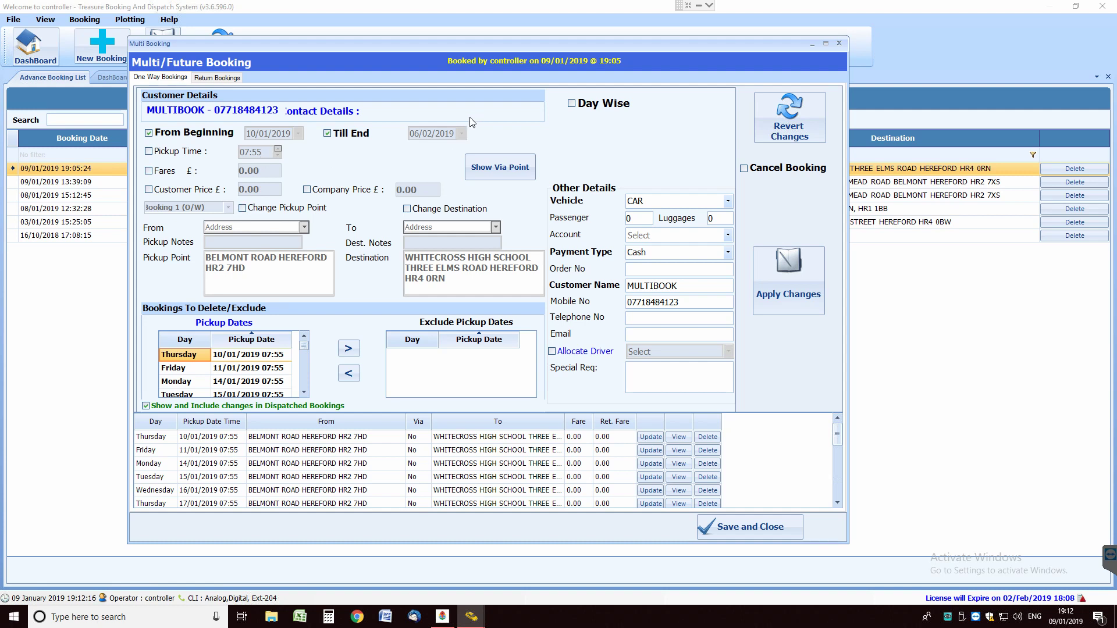
Limit the outbound trip change range to end on 16/01/2019
left_click(573, 105)
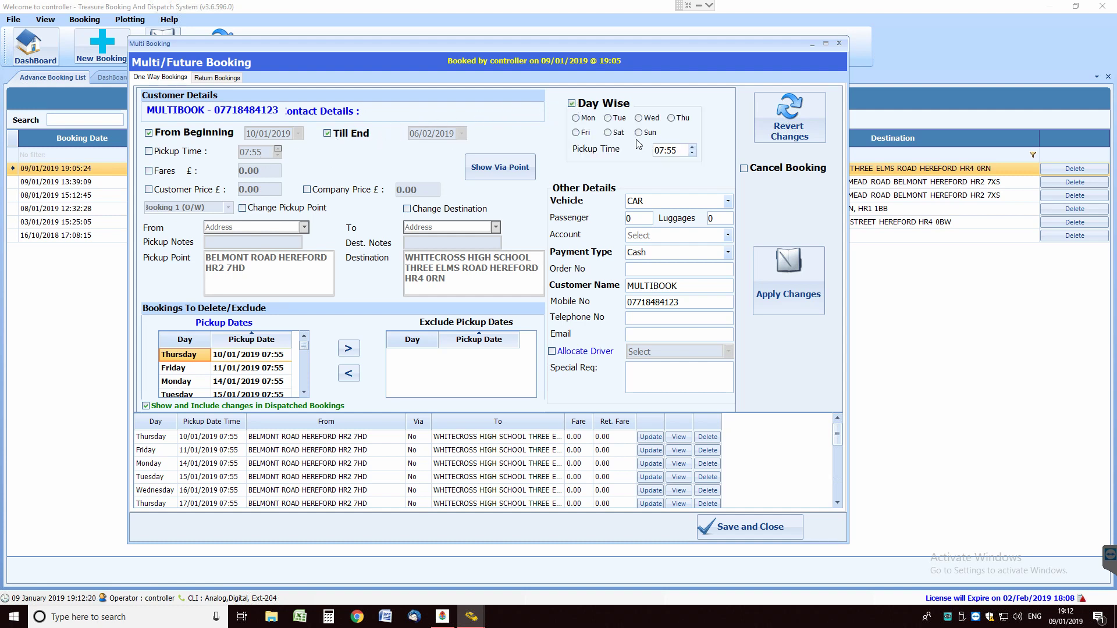
left_click(573, 105)
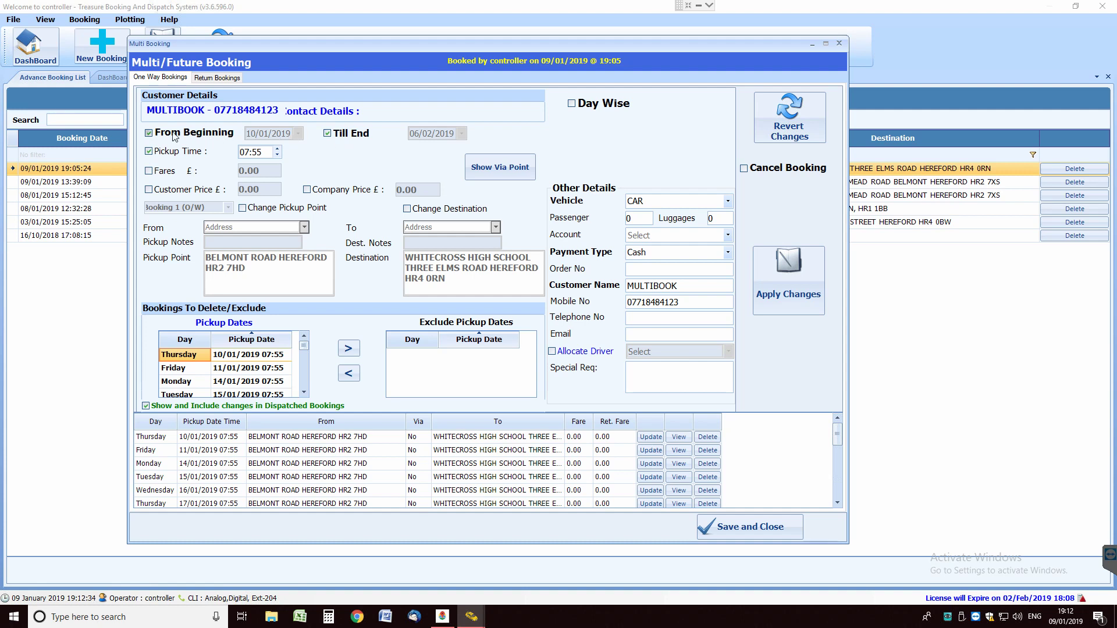
left_click(331, 137)
left_click(461, 133)
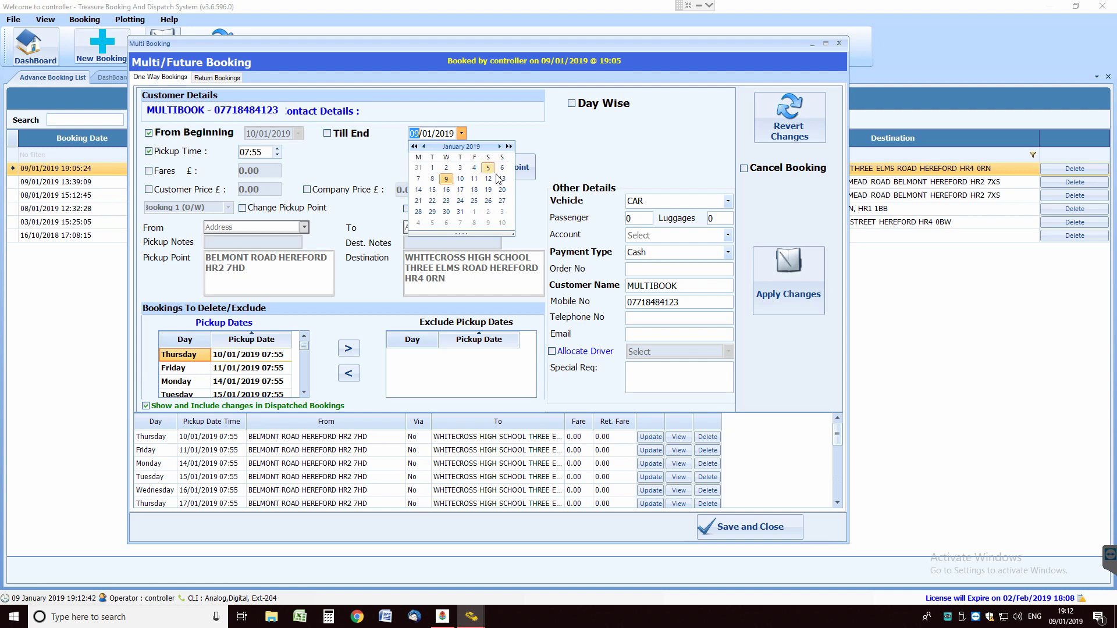
left_click(446, 190)
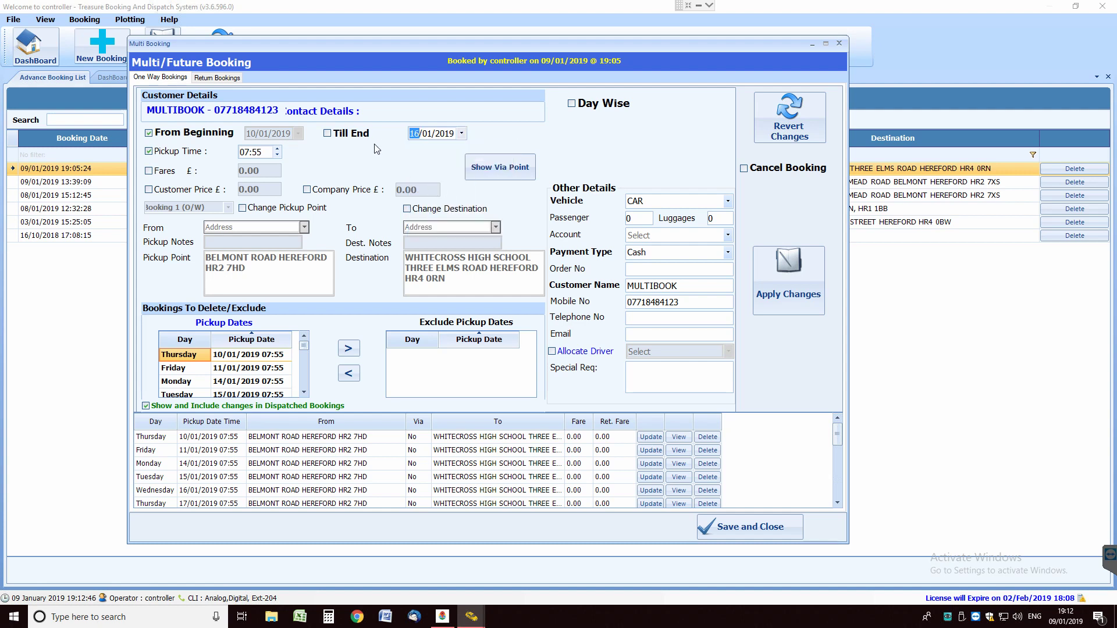
Apply a 07:15 pickup time to the outbound trips, then toggle the end-date option
left_click(263, 150)
left_click(809, 298)
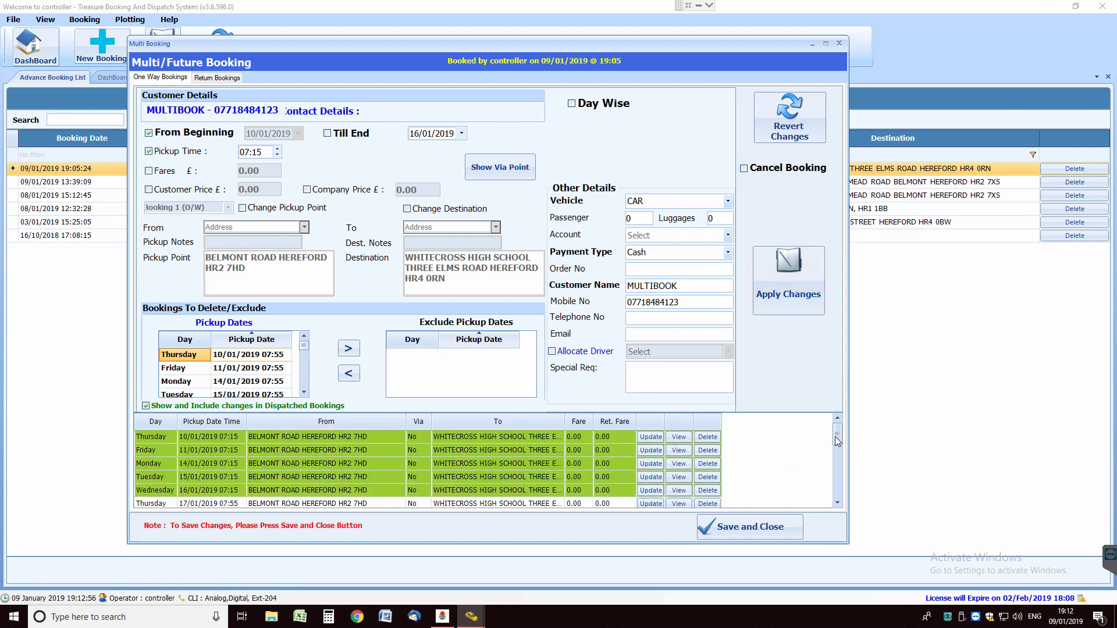
left_click_drag(835, 436, 836, 442)
left_click_drag(837, 436, 837, 433)
left_click(327, 133)
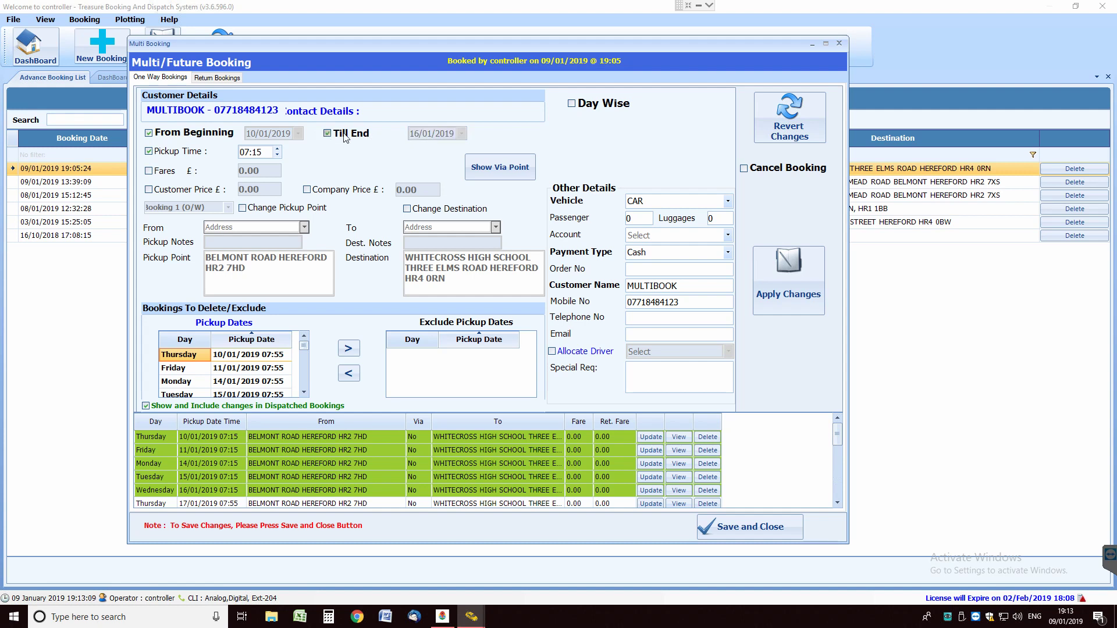
Try Day Wise with Tuesday, then turn Day Wise and the end-date option back off
left_click(571, 104)
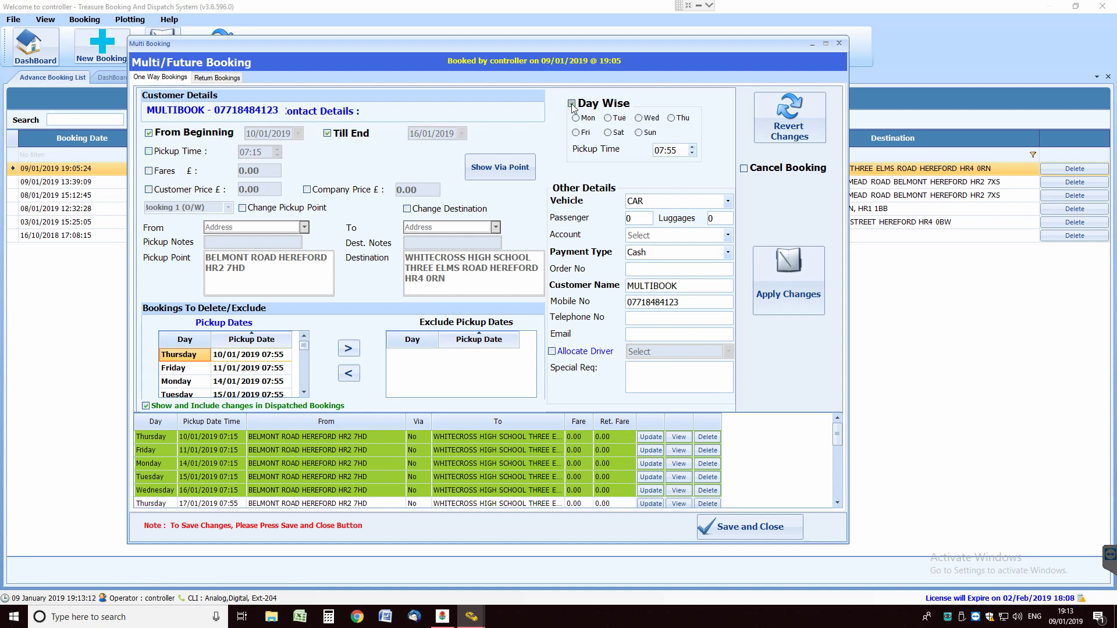
left_click(609, 119)
left_click(571, 104)
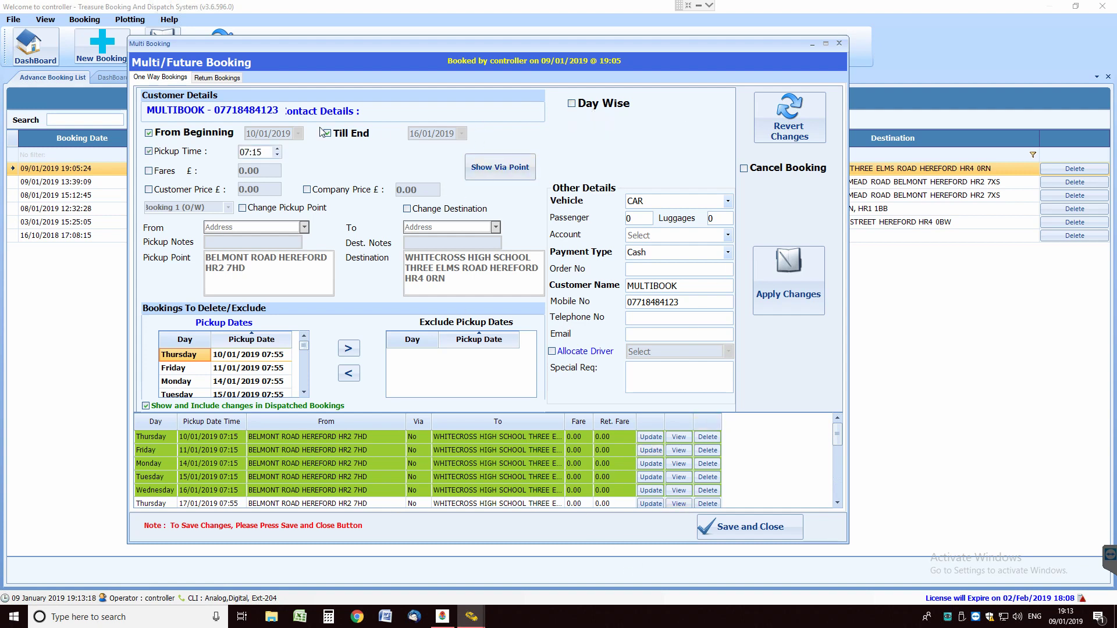
left_click(327, 134)
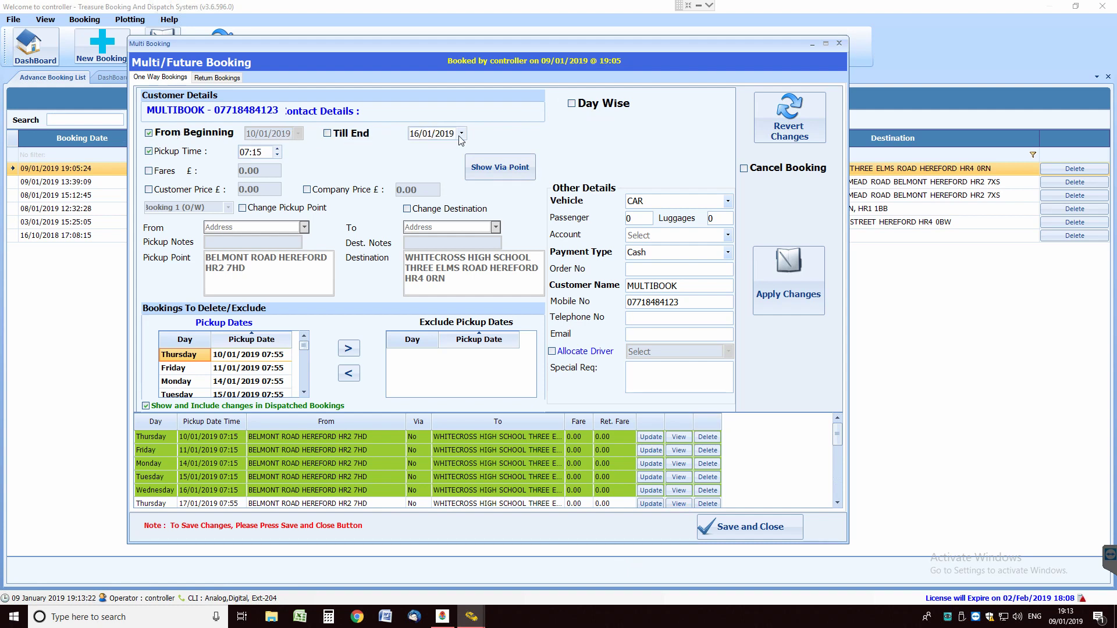
Set the start date to 12 January, then save and close the multi-booking
left_click(149, 133)
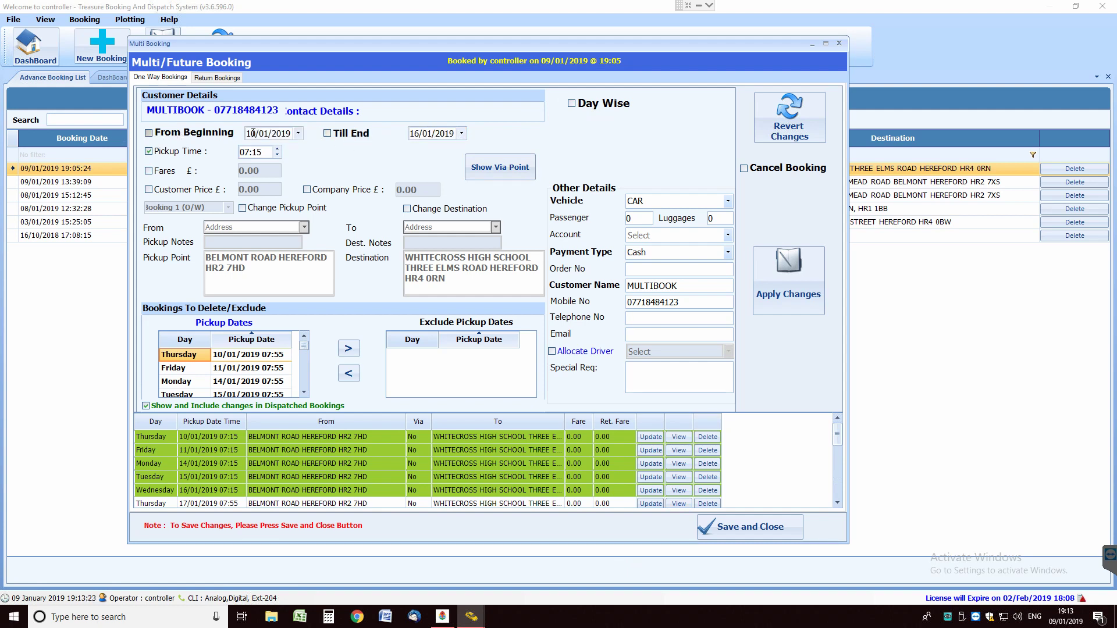
left_click(298, 133)
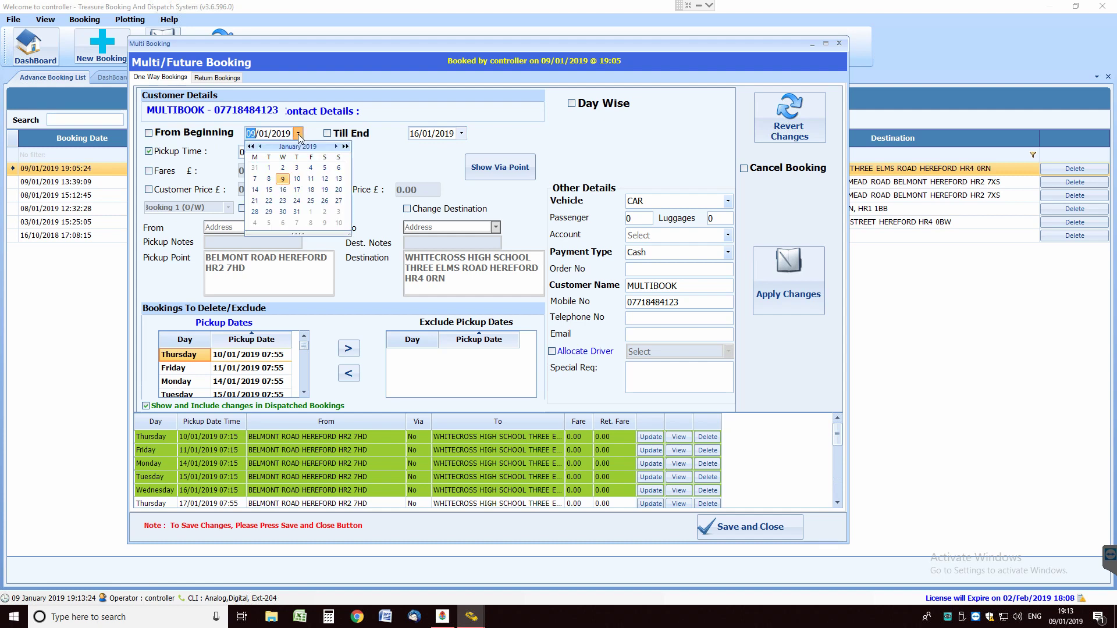
left_click(325, 179)
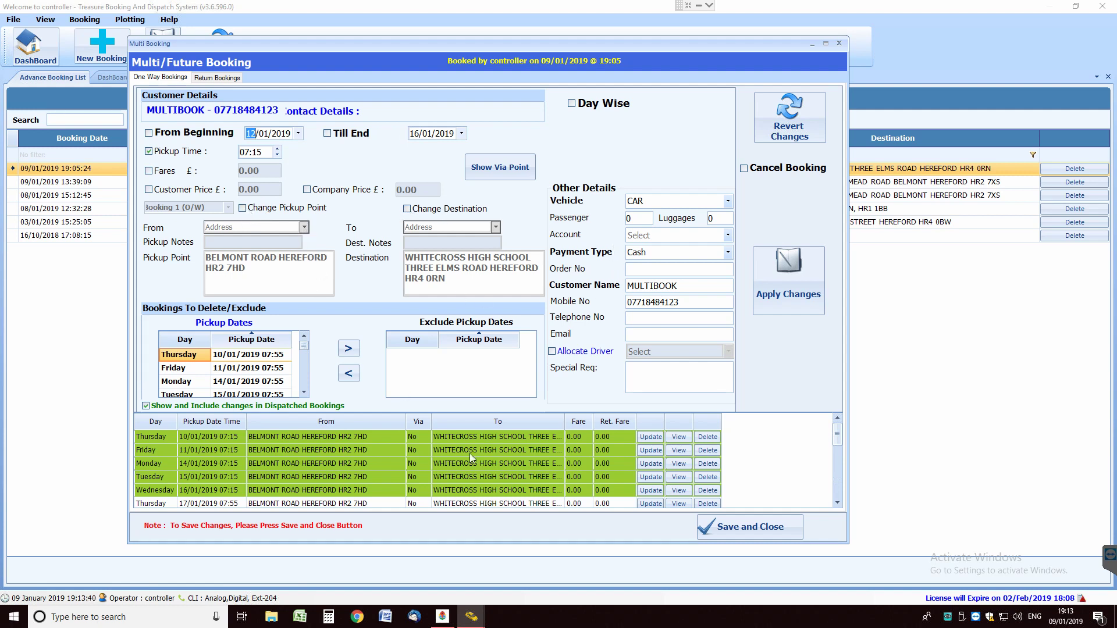
left_click(755, 526)
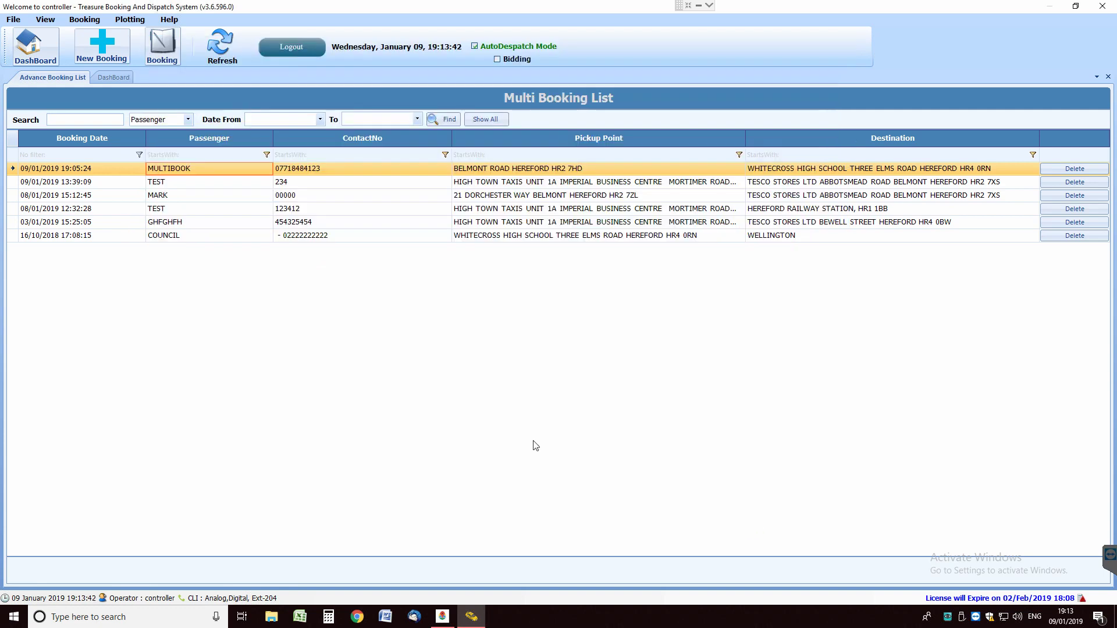
Reopen MULTIBOOK and review the 10/01–16/01 outbound trips now picking up at 07:15
left_click(219, 44)
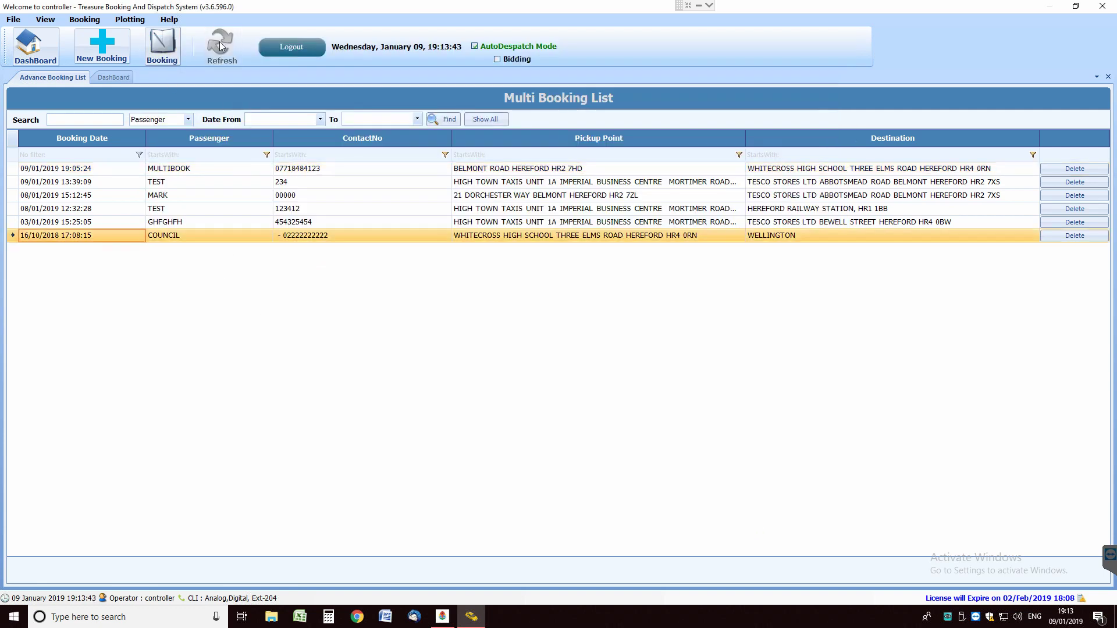
double_click(204, 168)
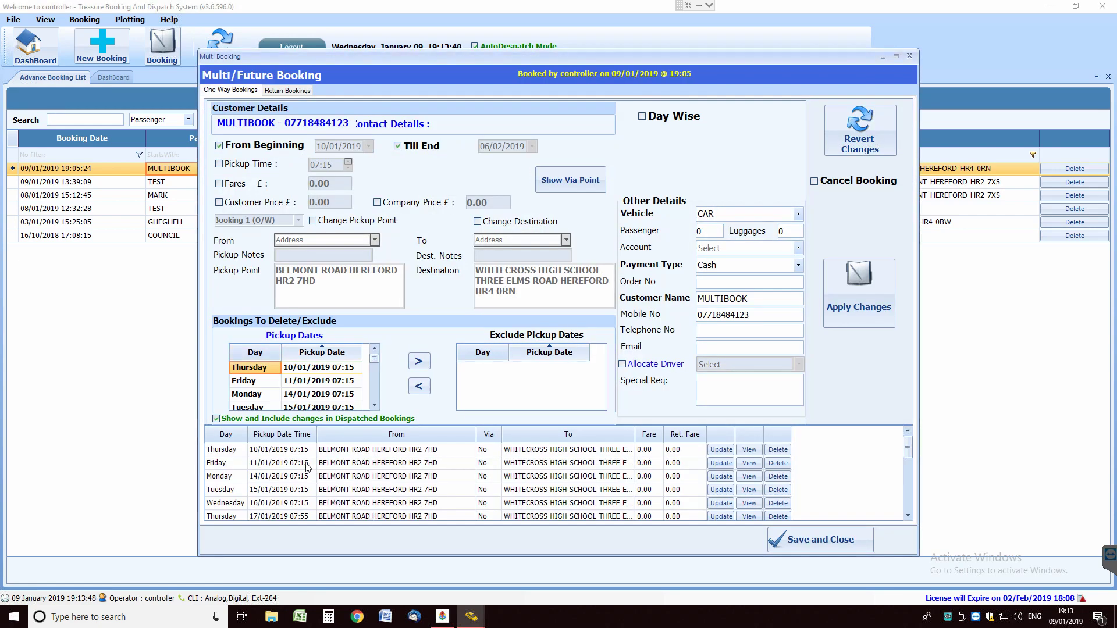
left_click(308, 450)
left_click(307, 464)
left_click(307, 477)
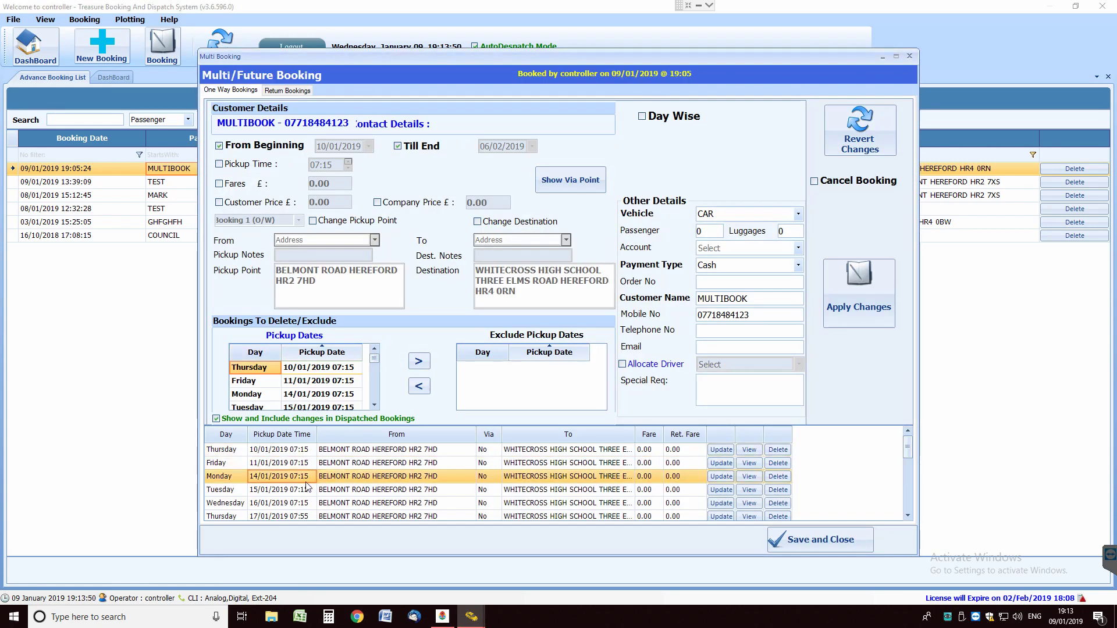
left_click(306, 489)
left_click(305, 503)
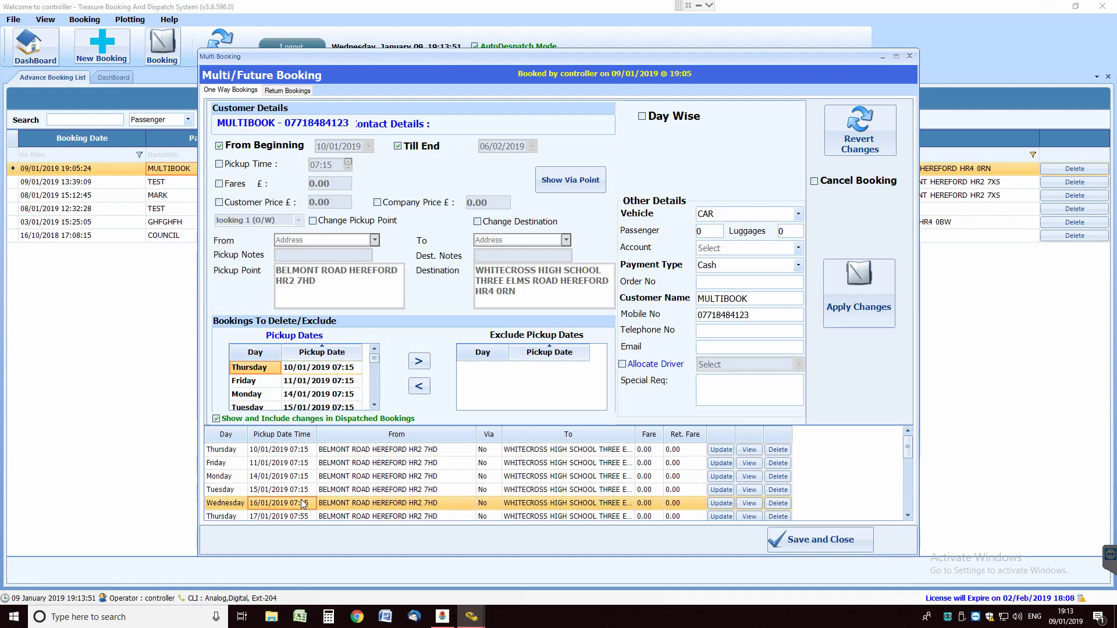
left_click(321, 451)
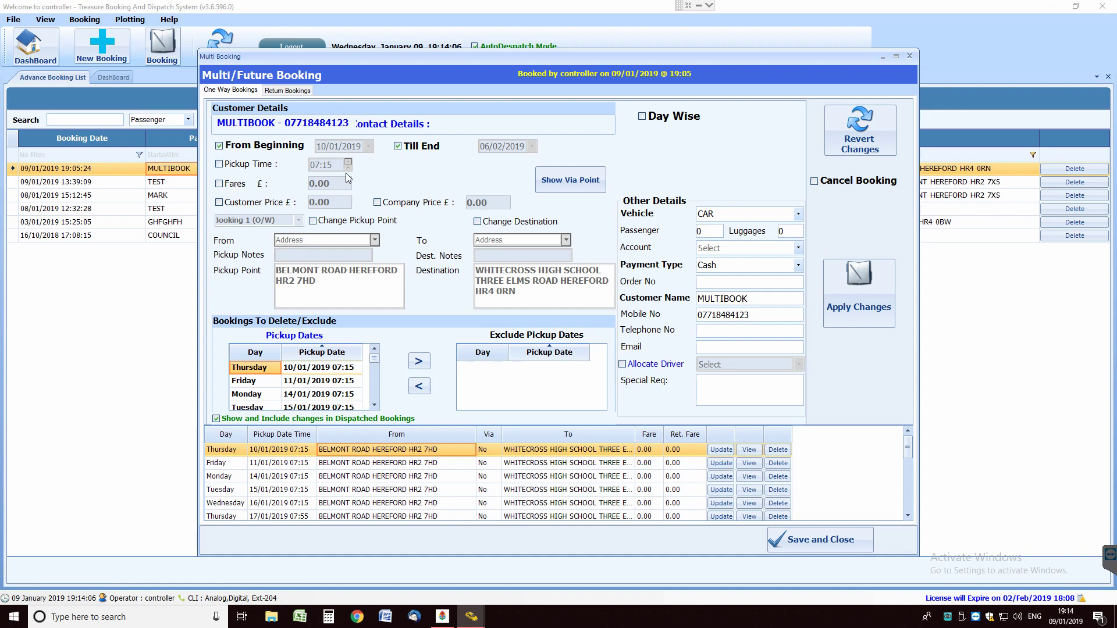
Restrict the change range to end on 11 January 2019
left_click(220, 146)
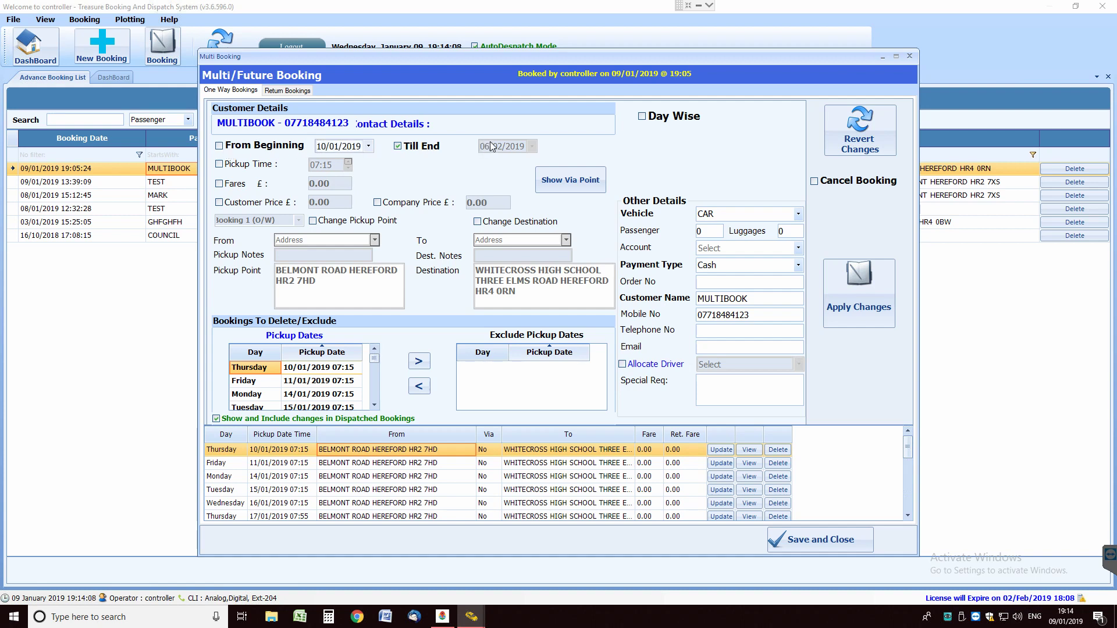
left_click(397, 146)
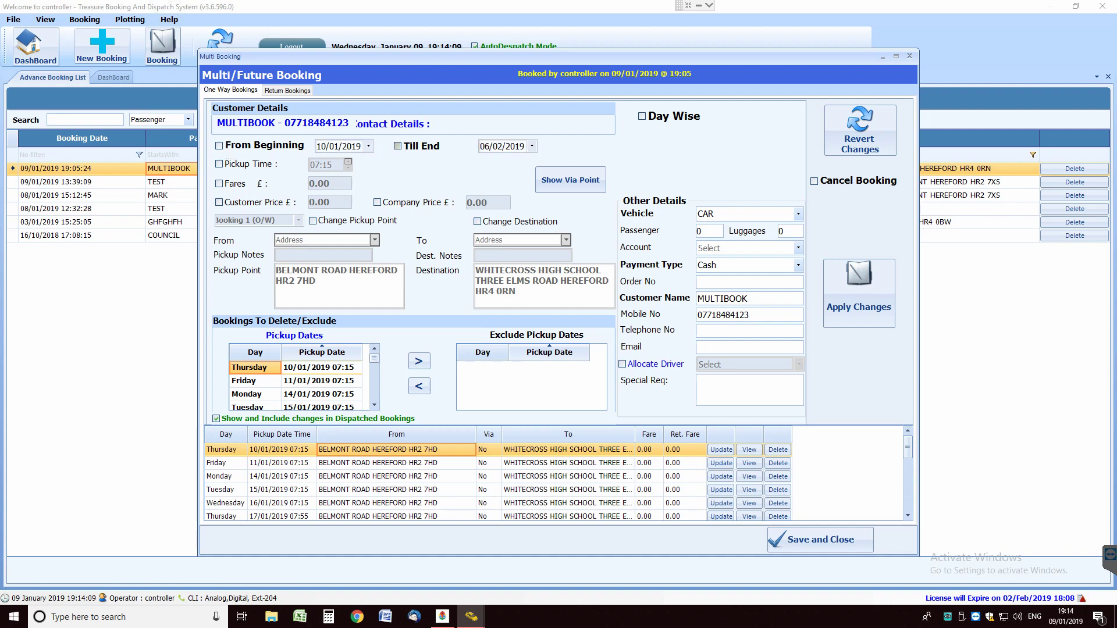
left_click(532, 146)
left_click(545, 193)
left_click(227, 90)
Change the pickup point to Broad Street Hereford HR4 9AF and apply it
left_click(313, 222)
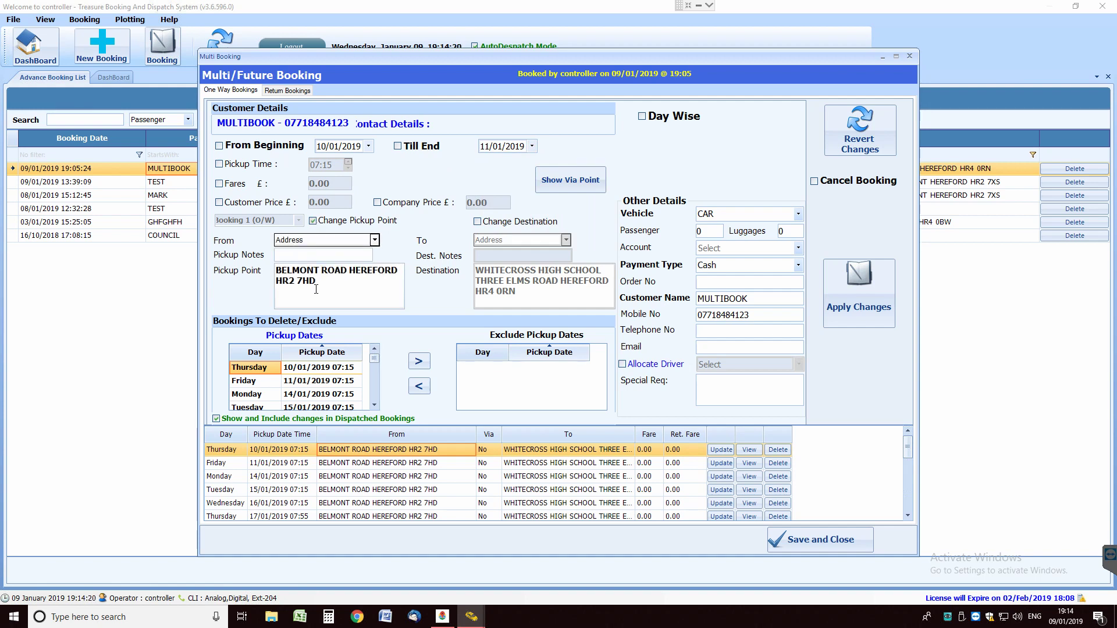
key("ctrl+a")
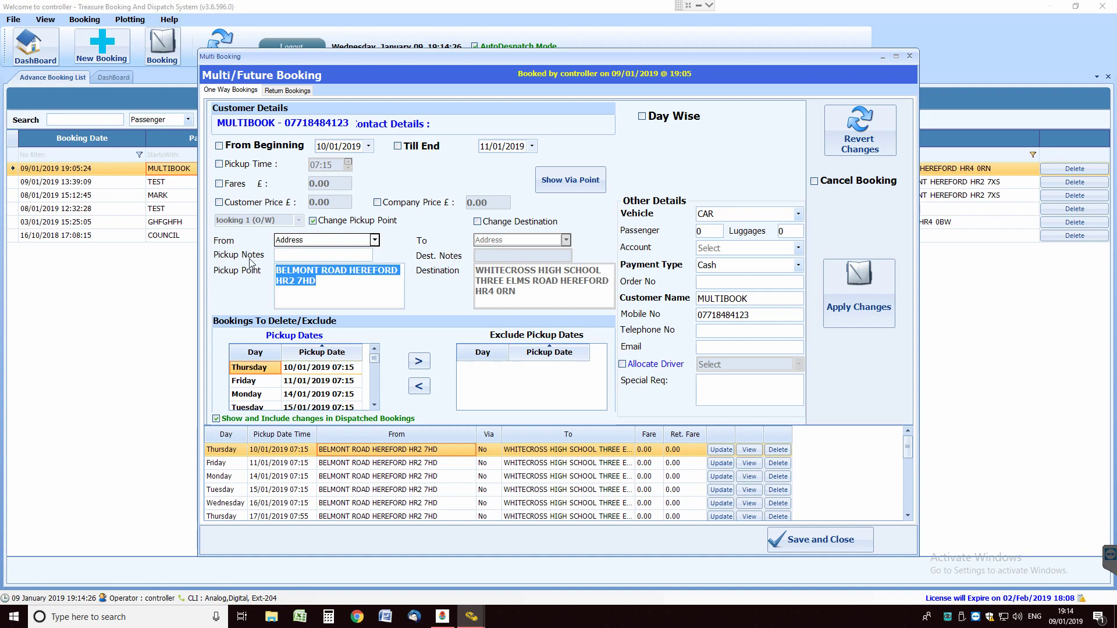
type("BR")
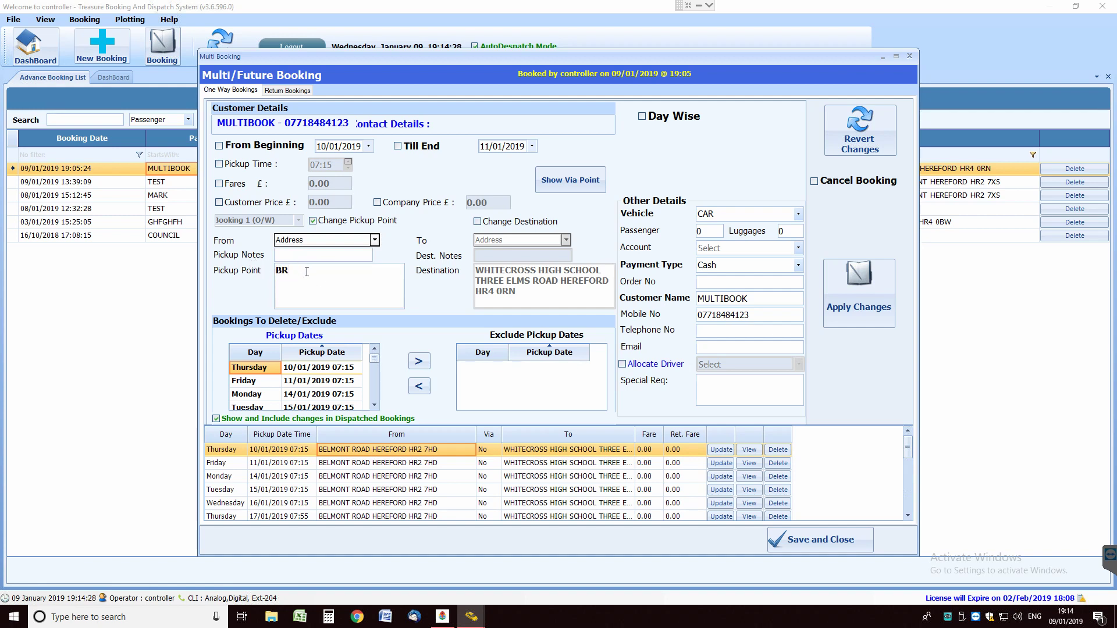
type("O")
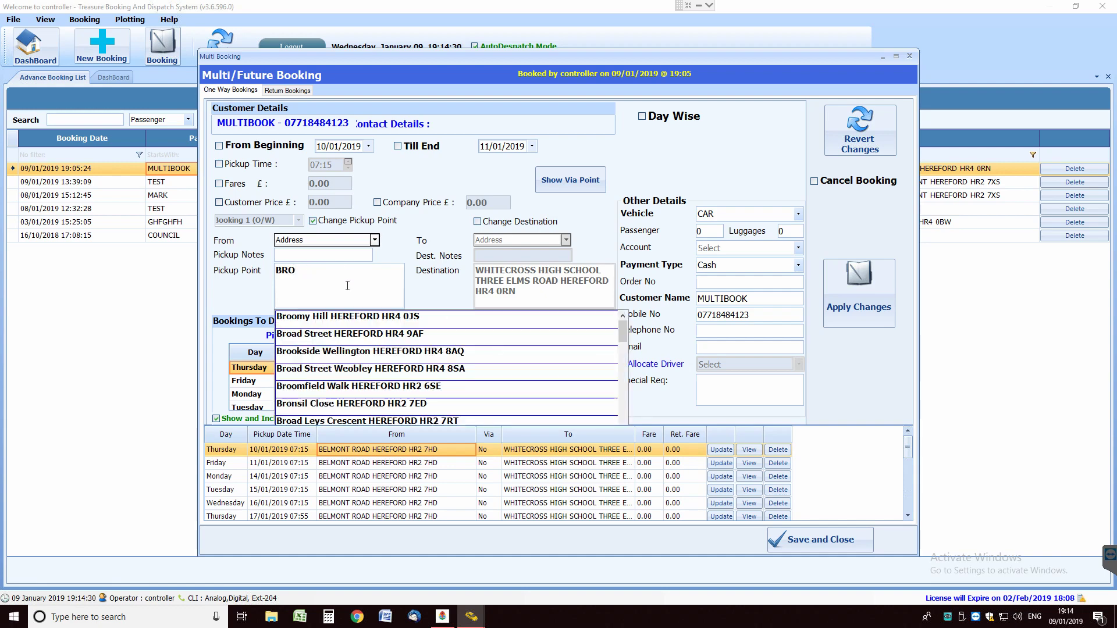
left_click(340, 335)
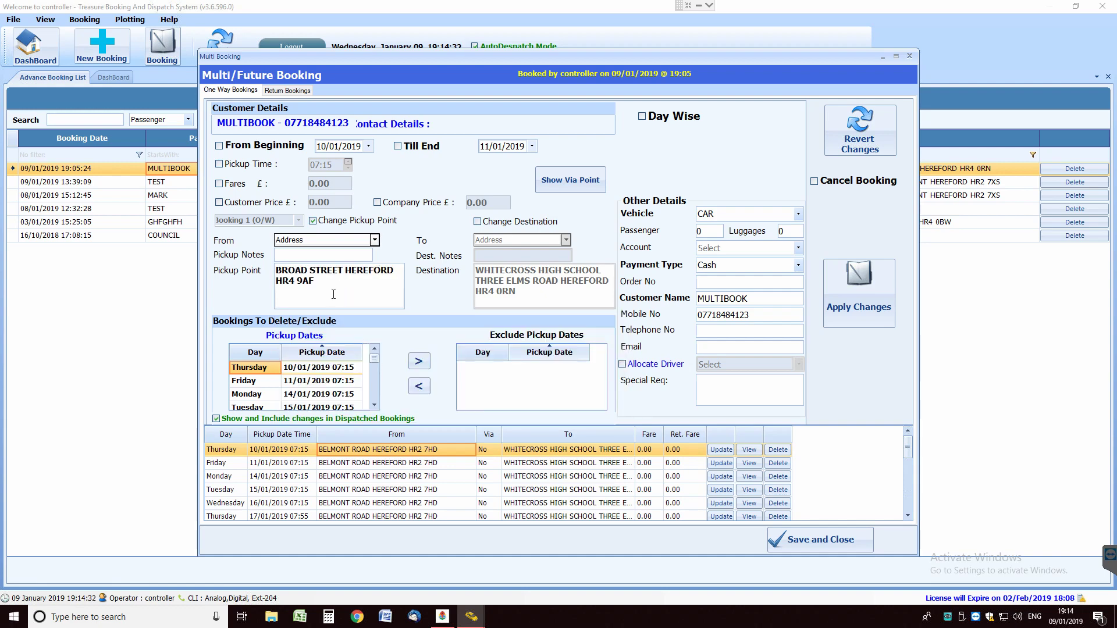
left_click(860, 280)
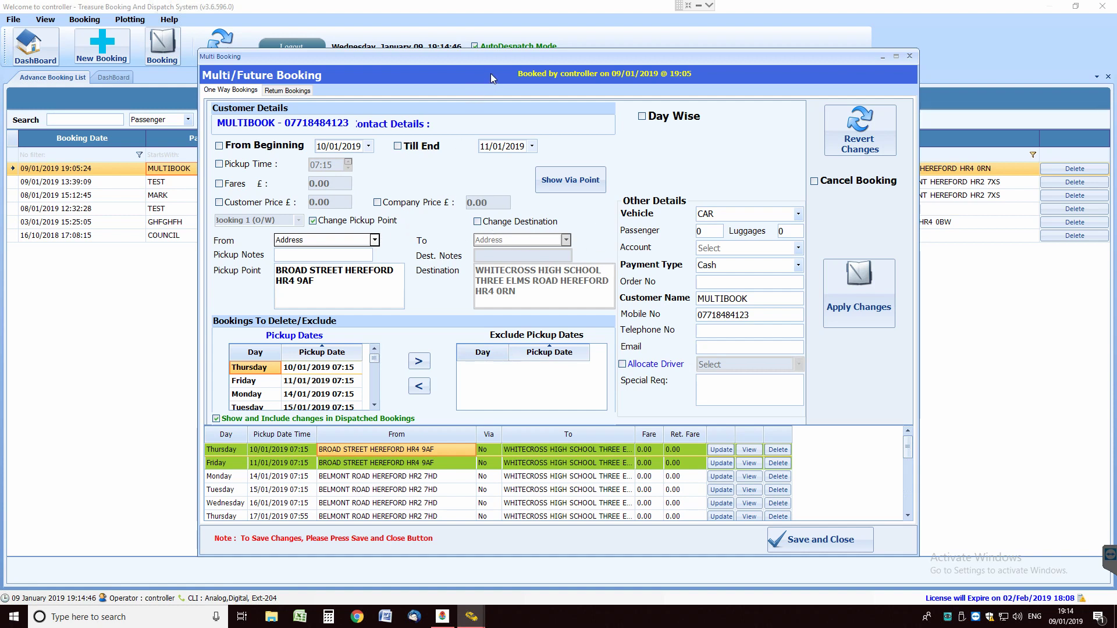
Glance at the return trips, then tick Cancel Booking on the one-way trips
left_click_drag(481, 56, 464, 55)
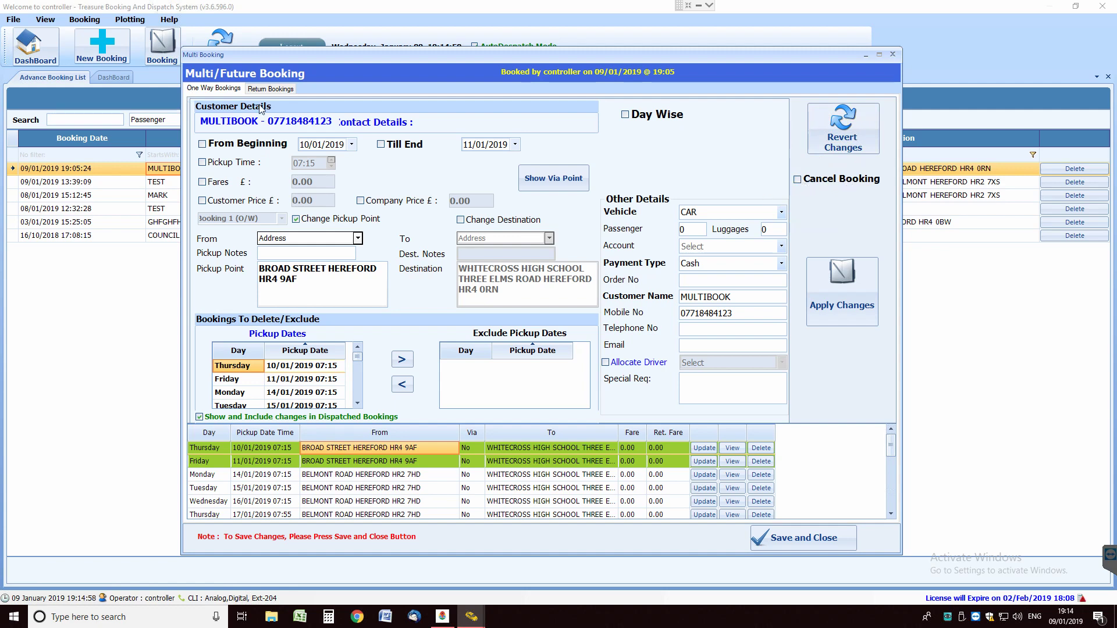
left_click(270, 89)
left_click(221, 91)
left_click(830, 180)
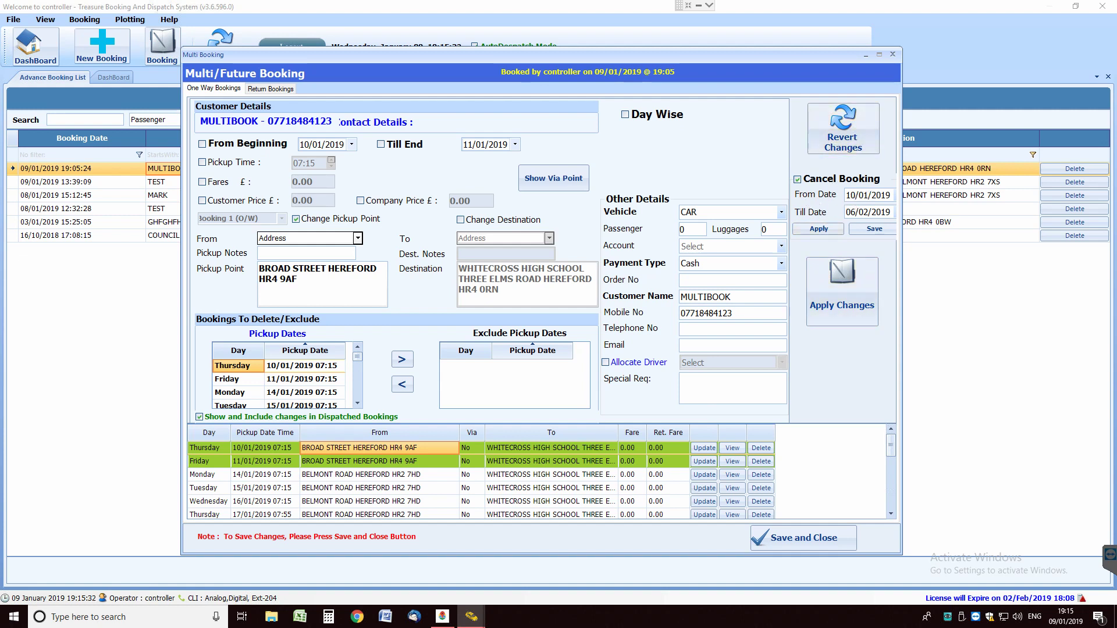
Set the cancel Till Date to 16/01/2019, apply the 10–16 January outbound cancellation, and save and close the booking
left_click(854, 210)
left_click(866, 213)
left_click(828, 228)
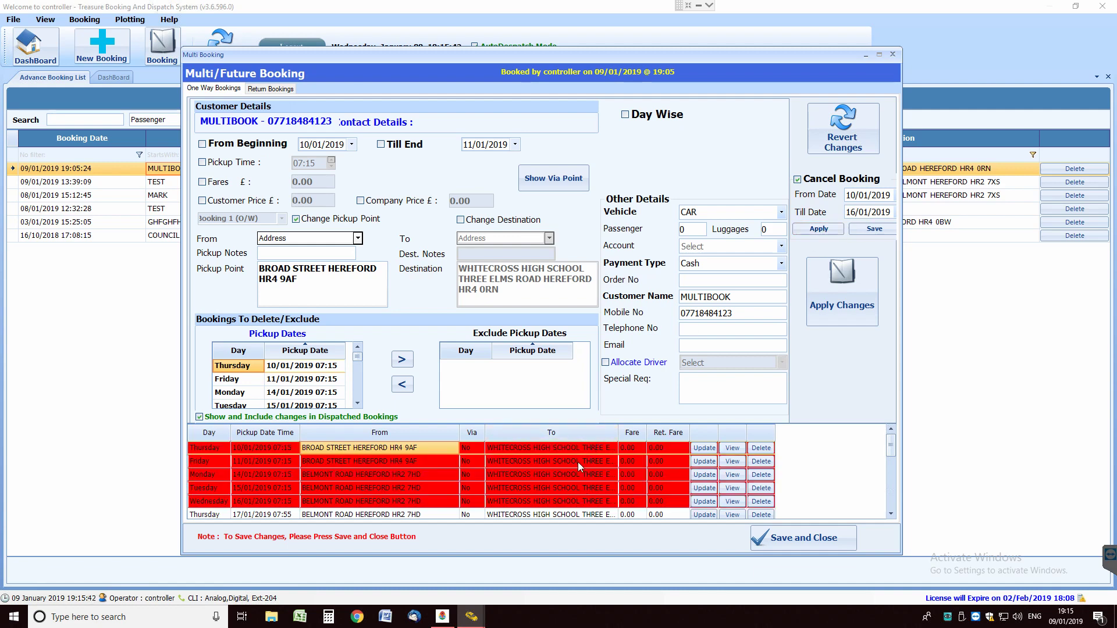
left_click(819, 538)
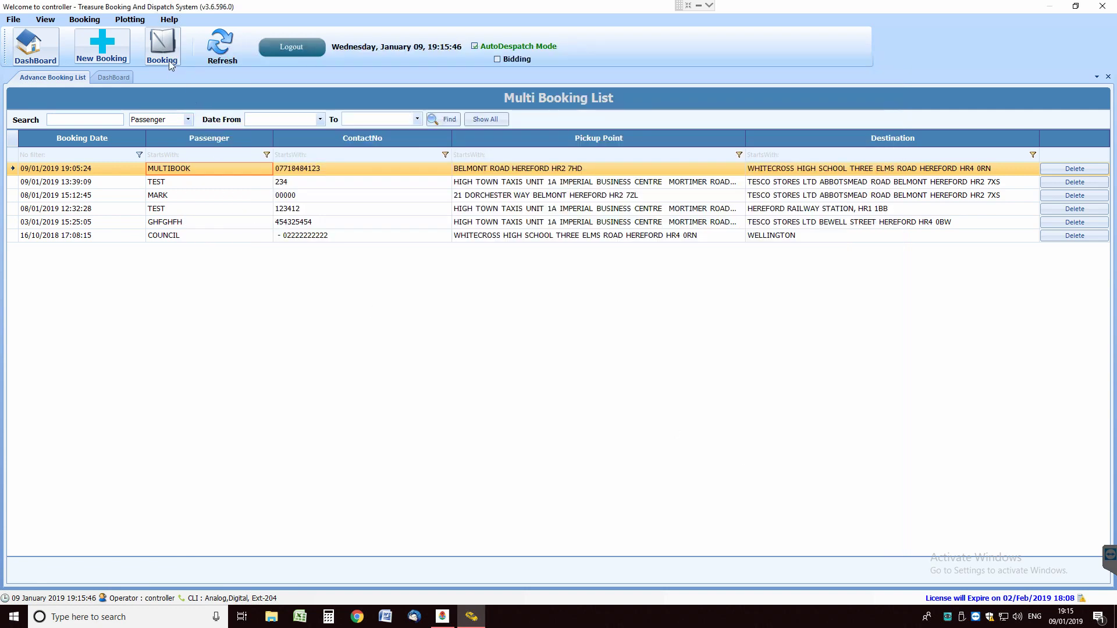
Refresh the dashboard and the Pre Bookings list to check the updated trips
left_click(36, 40)
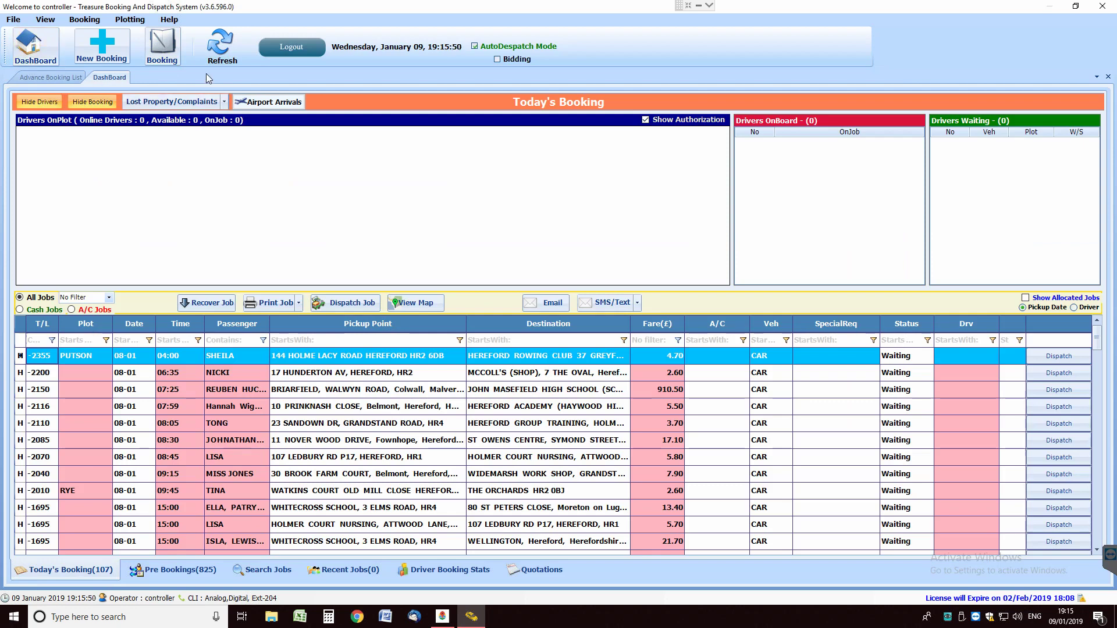
left_click(223, 49)
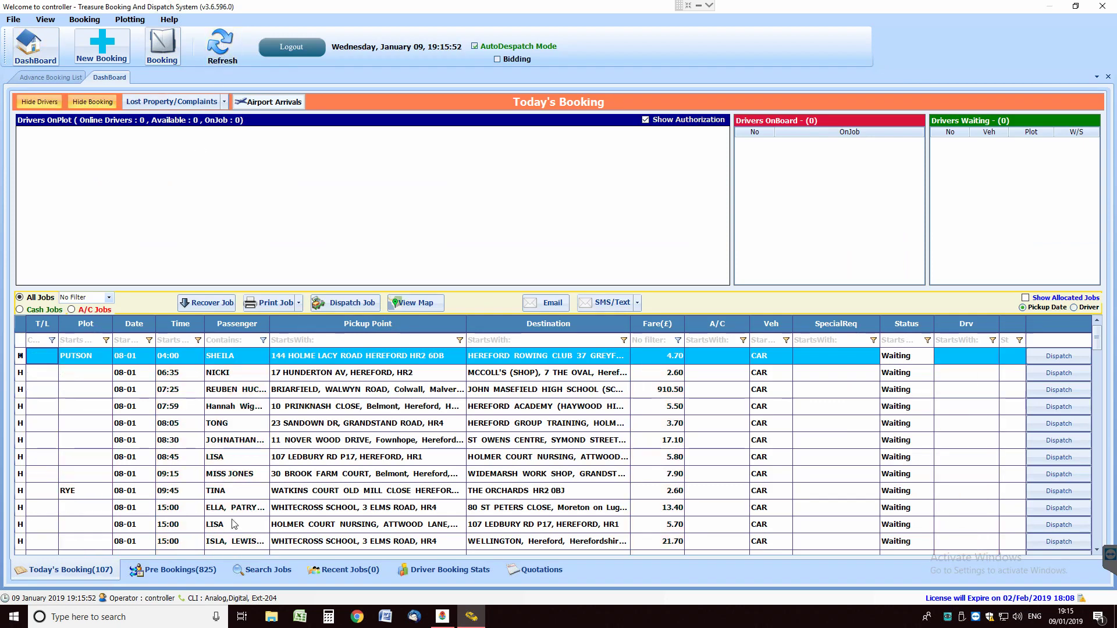
left_click(177, 573)
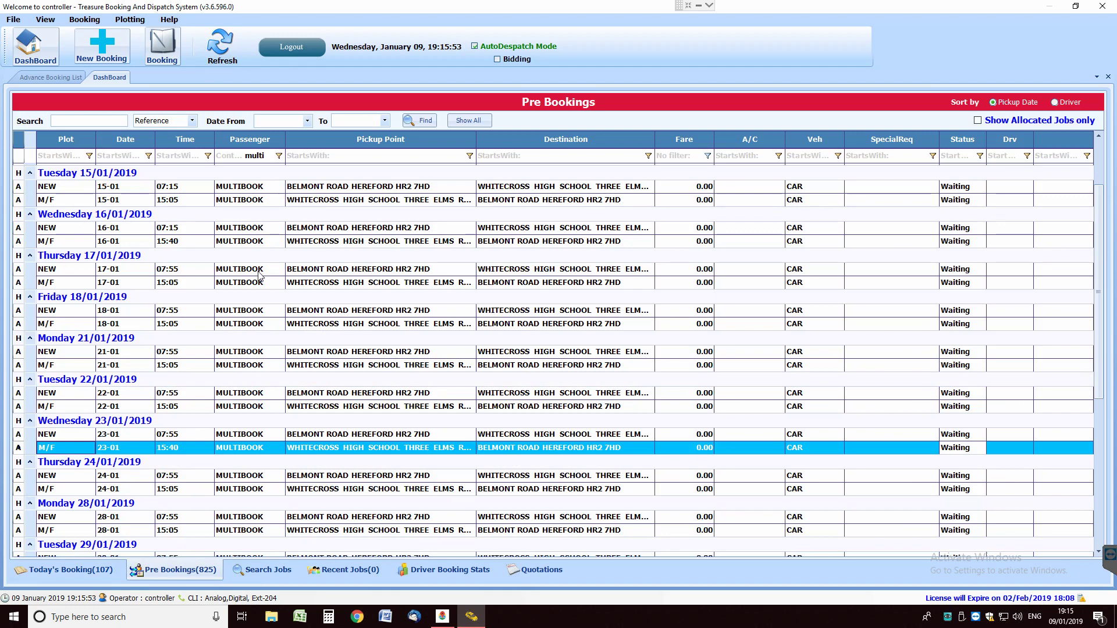
scroll(259, 273, "up", 2)
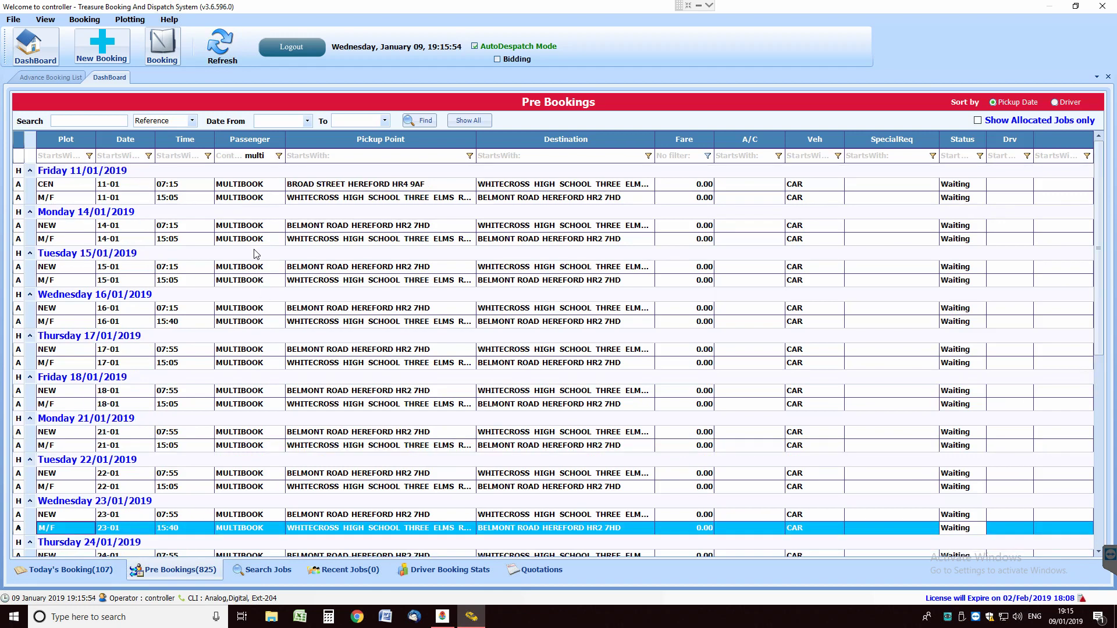
left_click(222, 43)
Bring up the Multi Booking List from the Booking menu
left_click_drag(1104, 205, 1104, 258)
scroll(1104, 258, "up", 2)
left_click(84, 19)
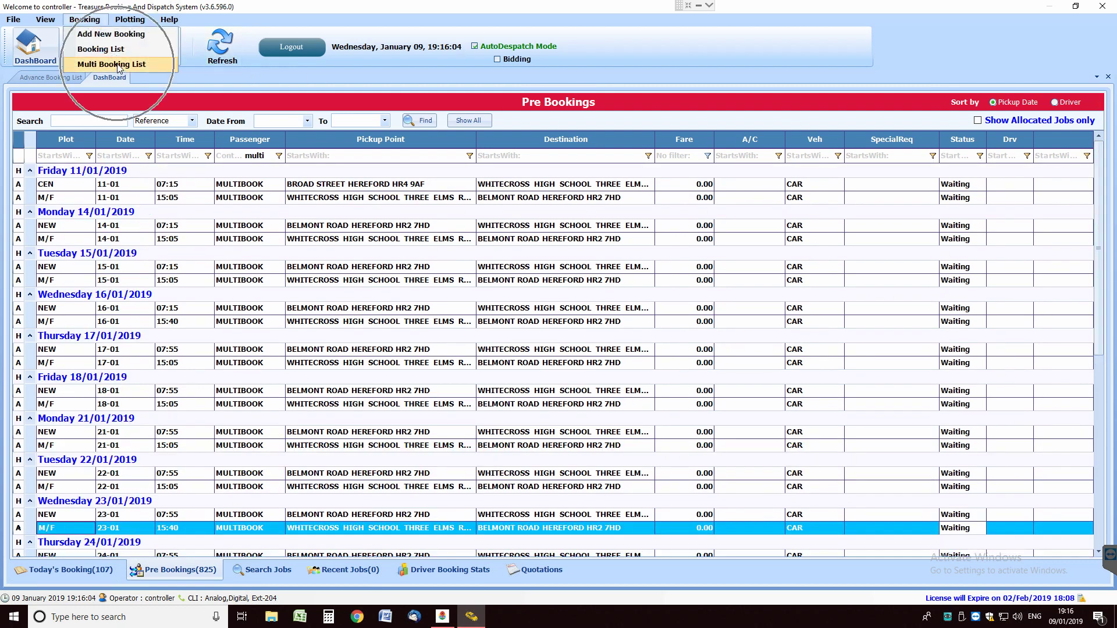
left_click(117, 64)
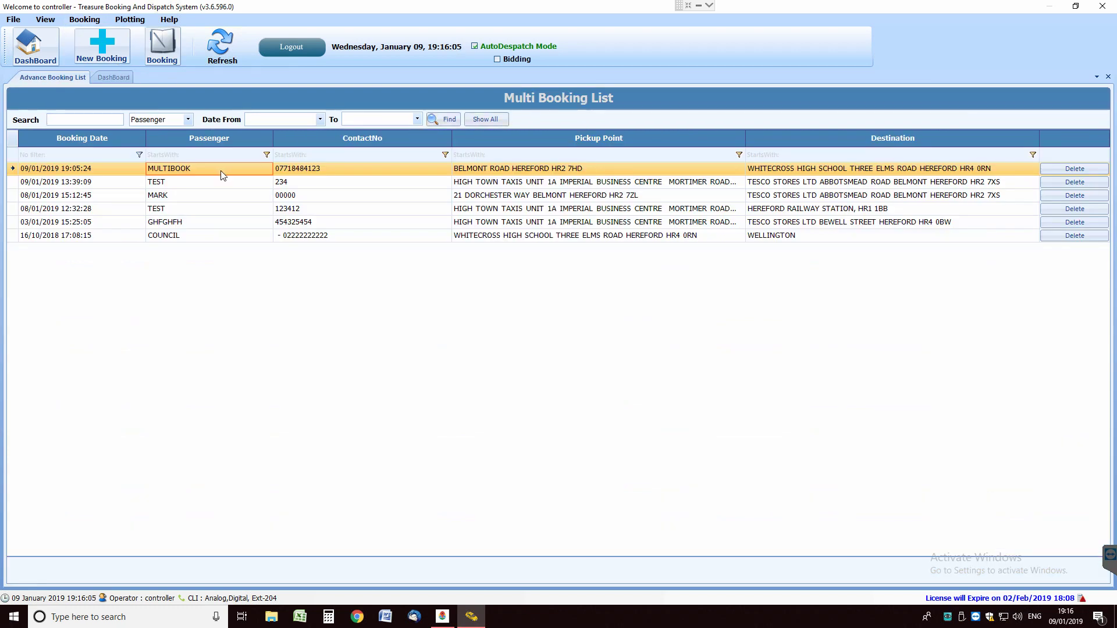
Reopen MULTIBOOK, cancel its outbound trips through Till Date 16/01/2019, and save
double_click(222, 174)
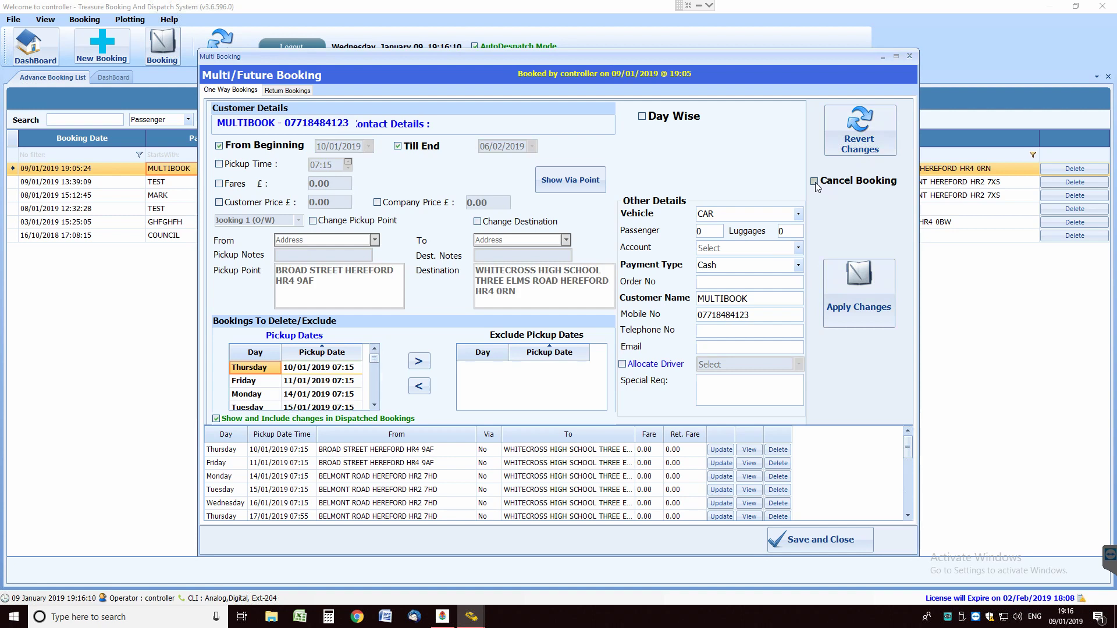
left_click(814, 181)
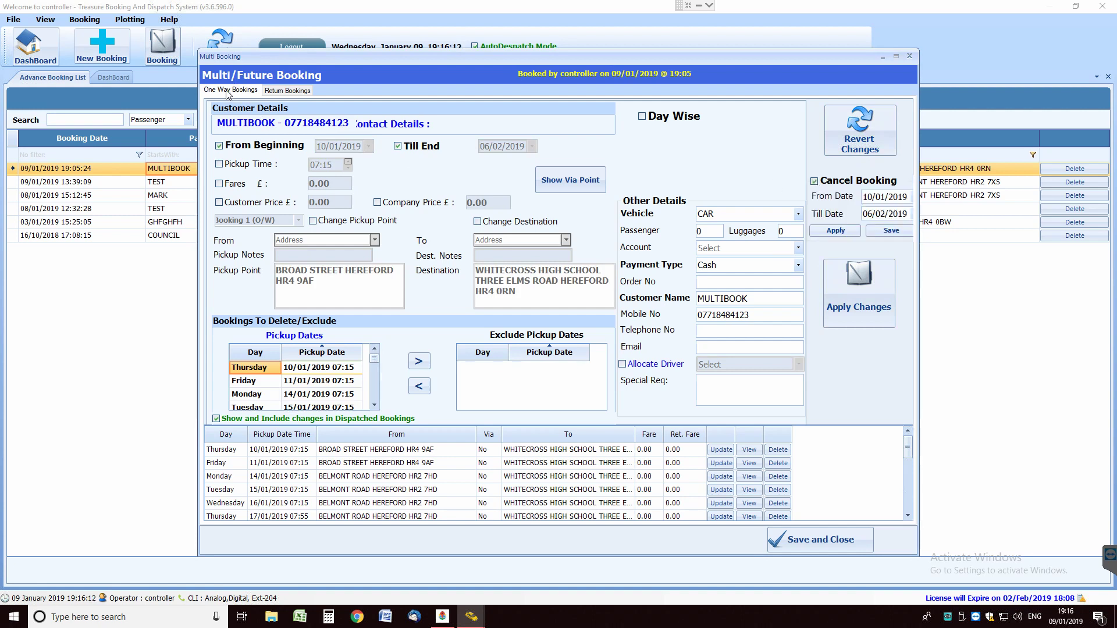
left_click(867, 214)
left_click(880, 212)
left_click(836, 231)
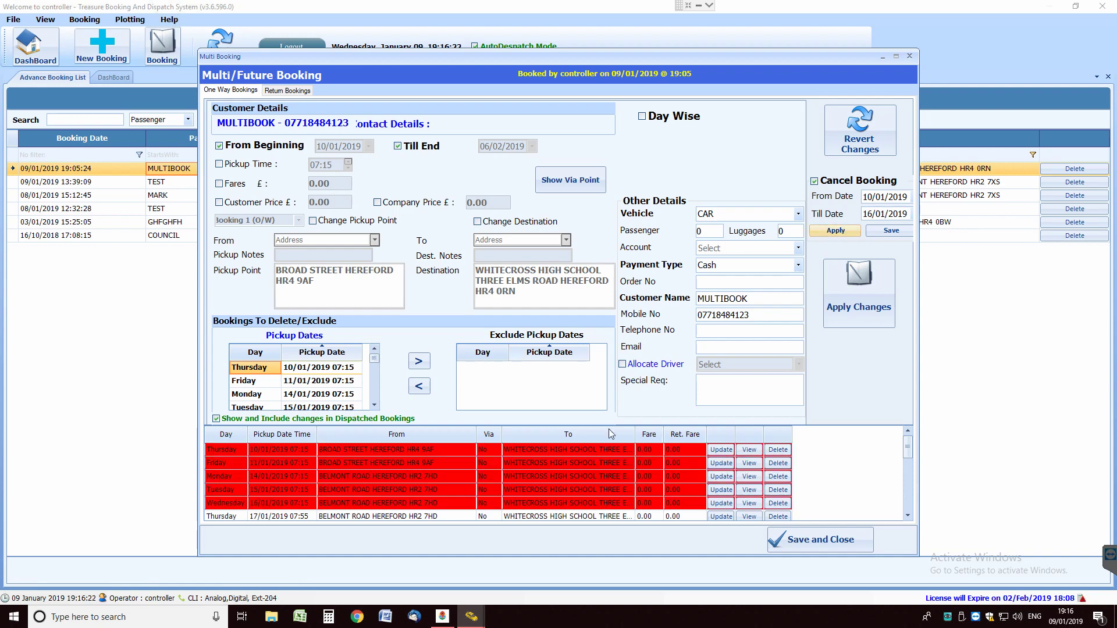
left_click(899, 231)
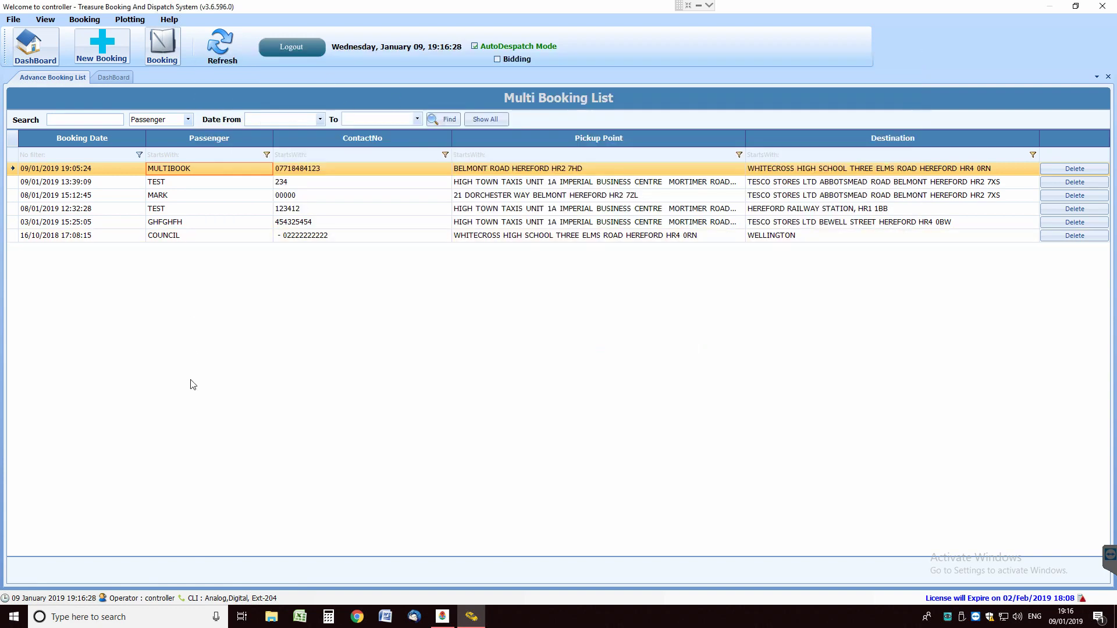
left_click(31, 45)
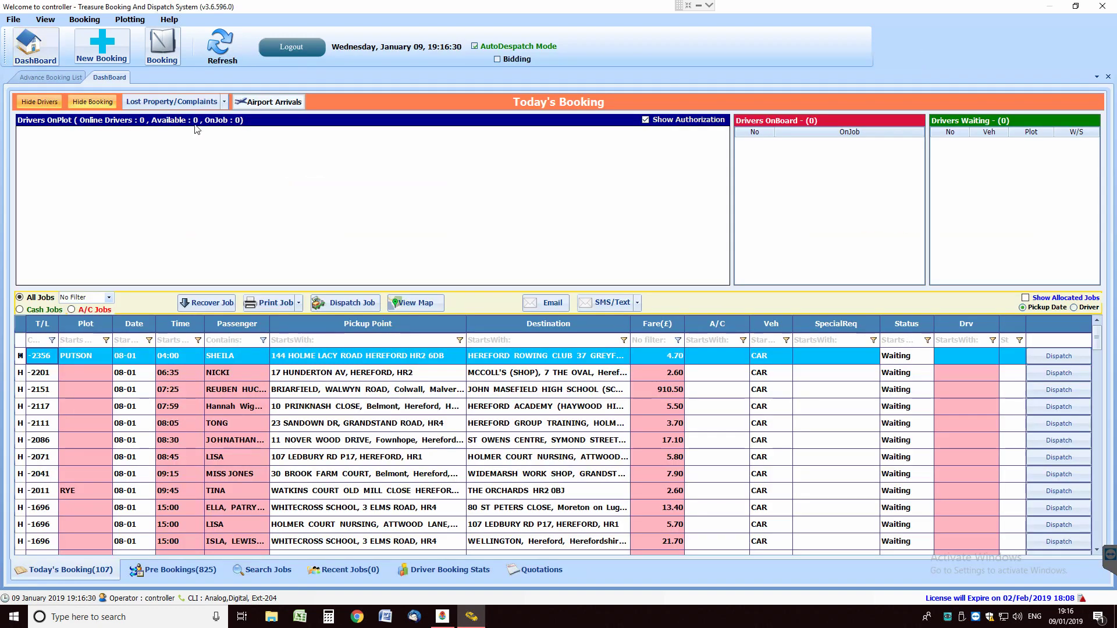
left_click(180, 570)
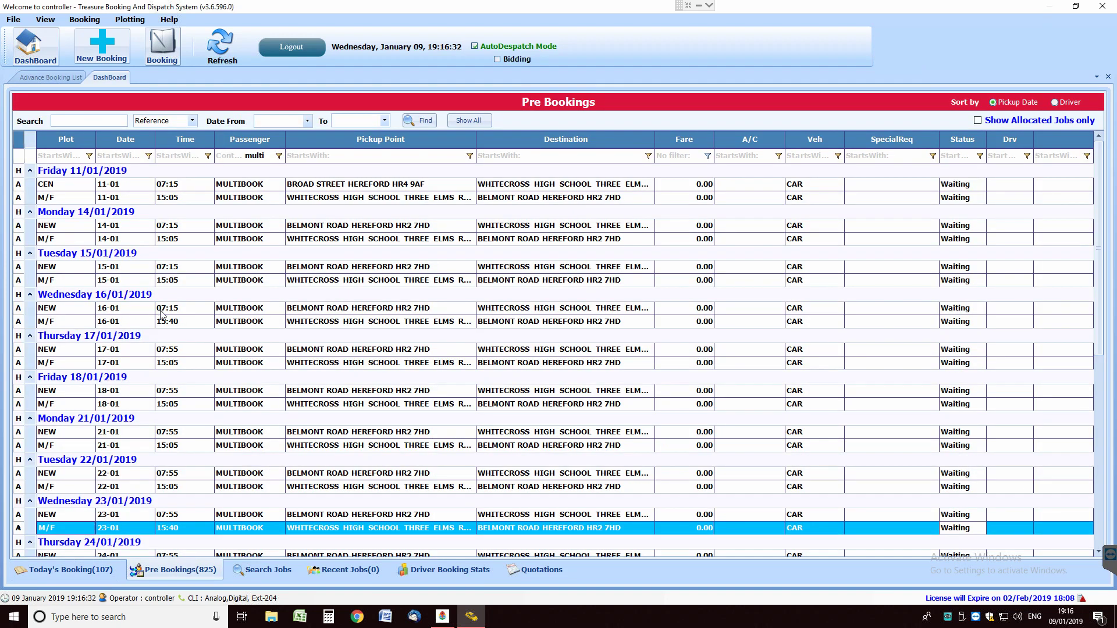
left_click(226, 45)
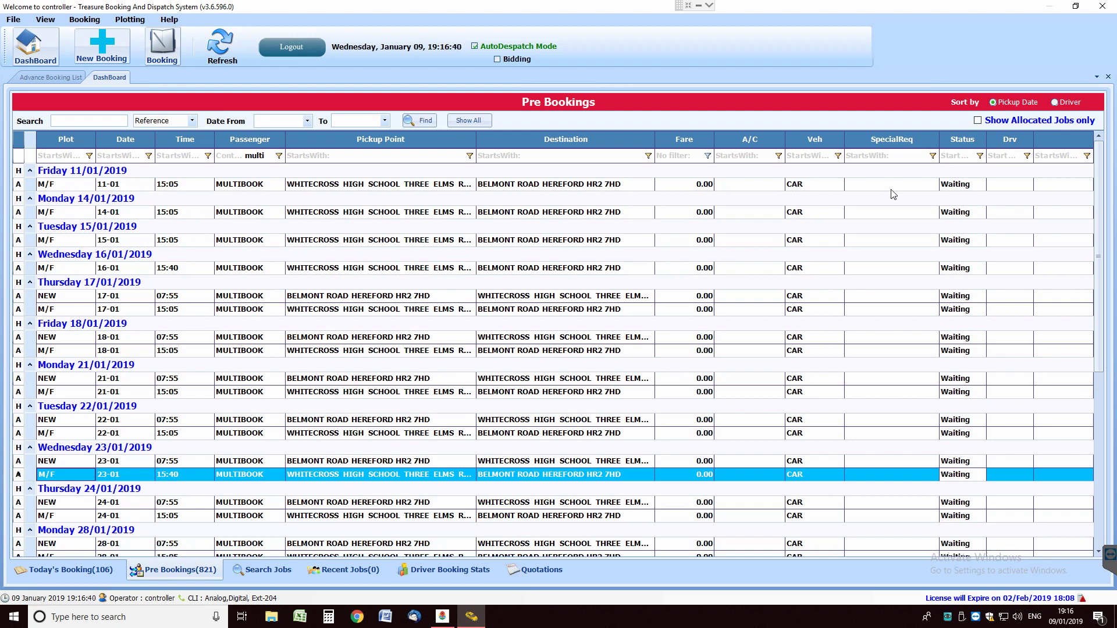
left_click(84, 19)
left_click(121, 66)
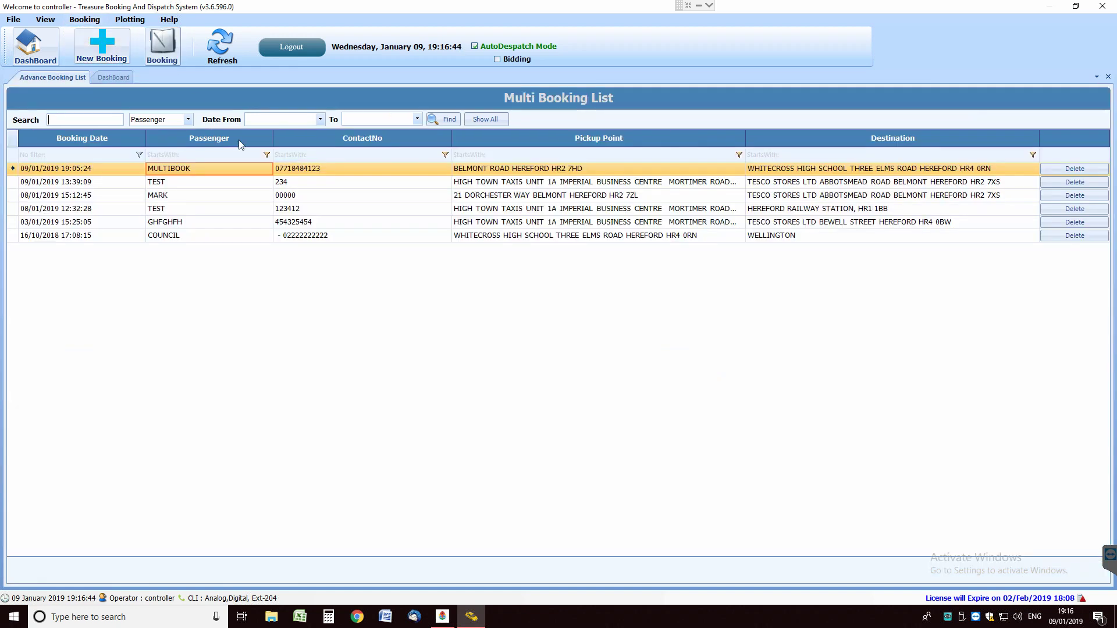
Reopen MULTIBOOK and, on Return Bookings, cancel return trips through Till Date 16/01/2019, then save
double_click(222, 173)
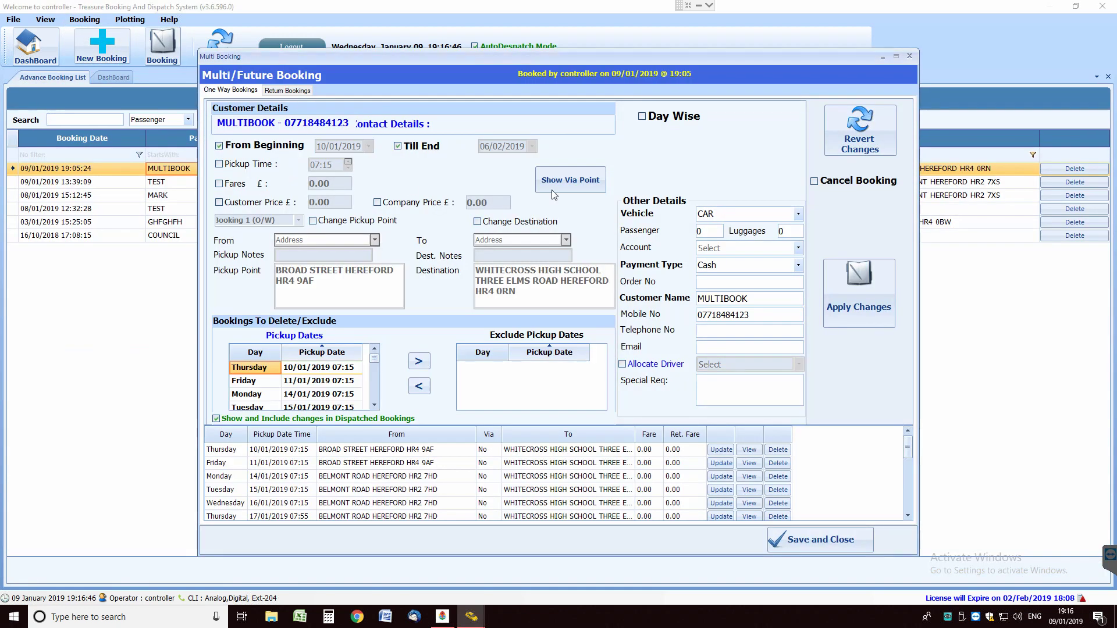
left_click(287, 90)
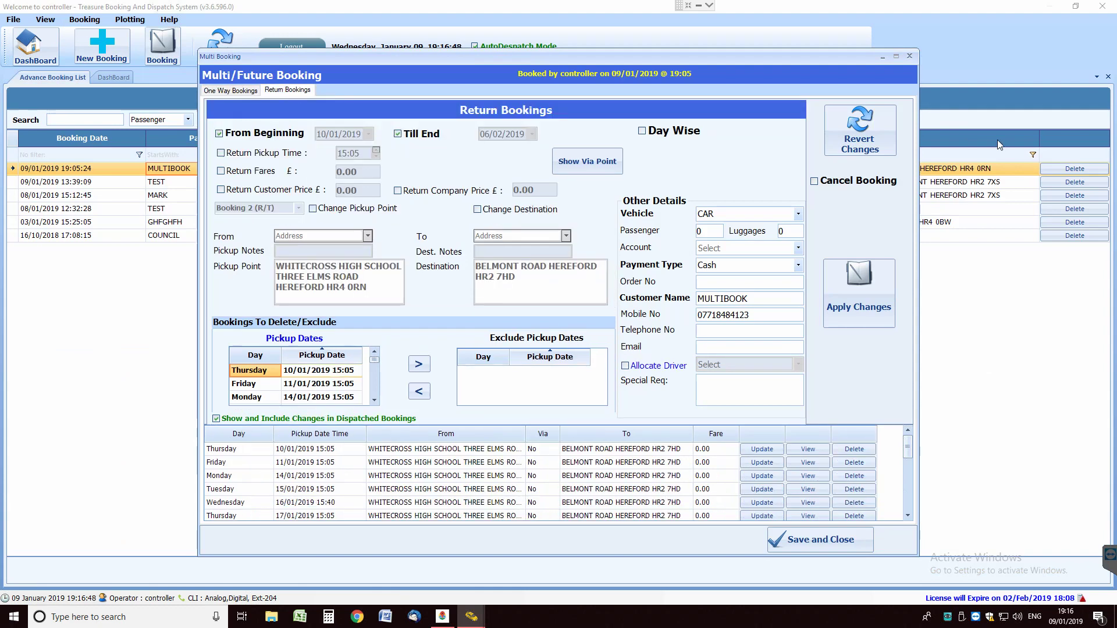
left_click(815, 181)
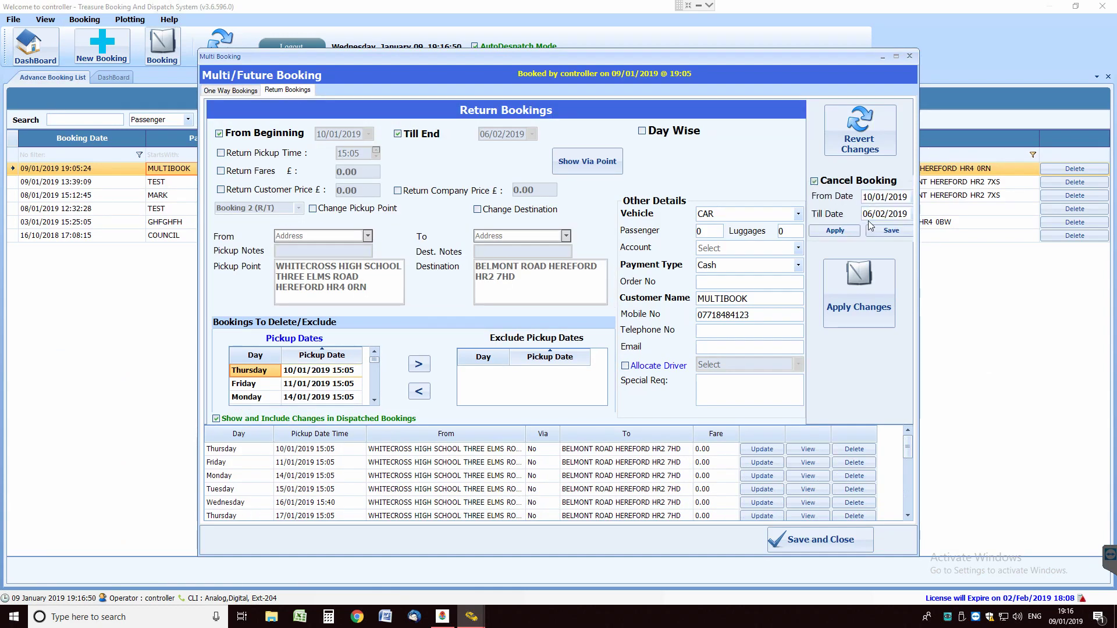
left_click(868, 214)
left_click(868, 214)
type("1")
left_click(884, 214)
left_click(847, 232)
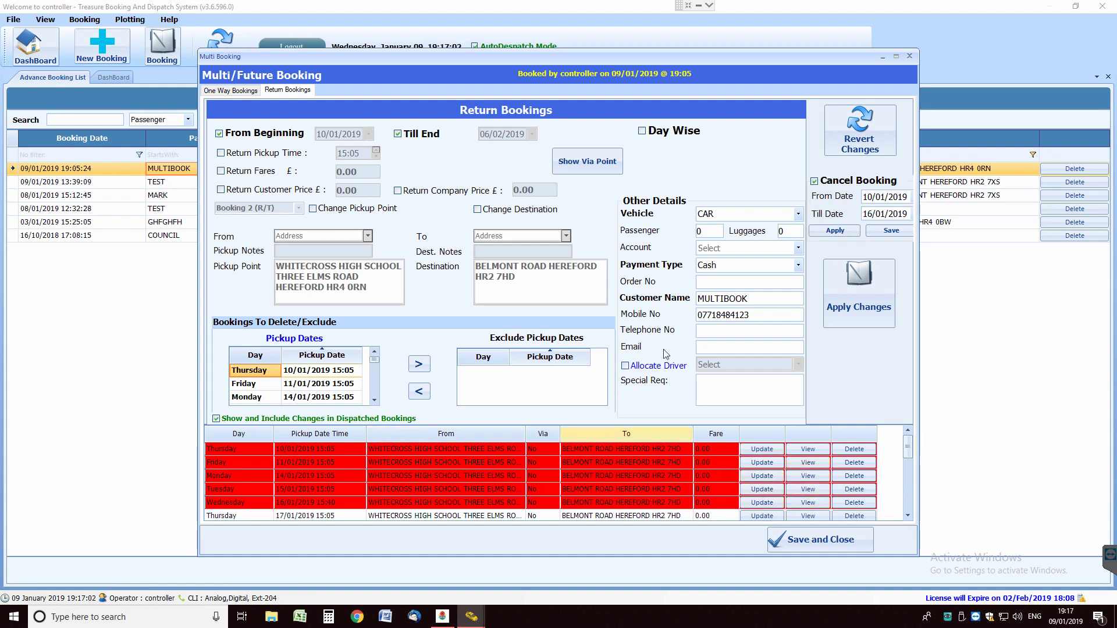
left_click(889, 232)
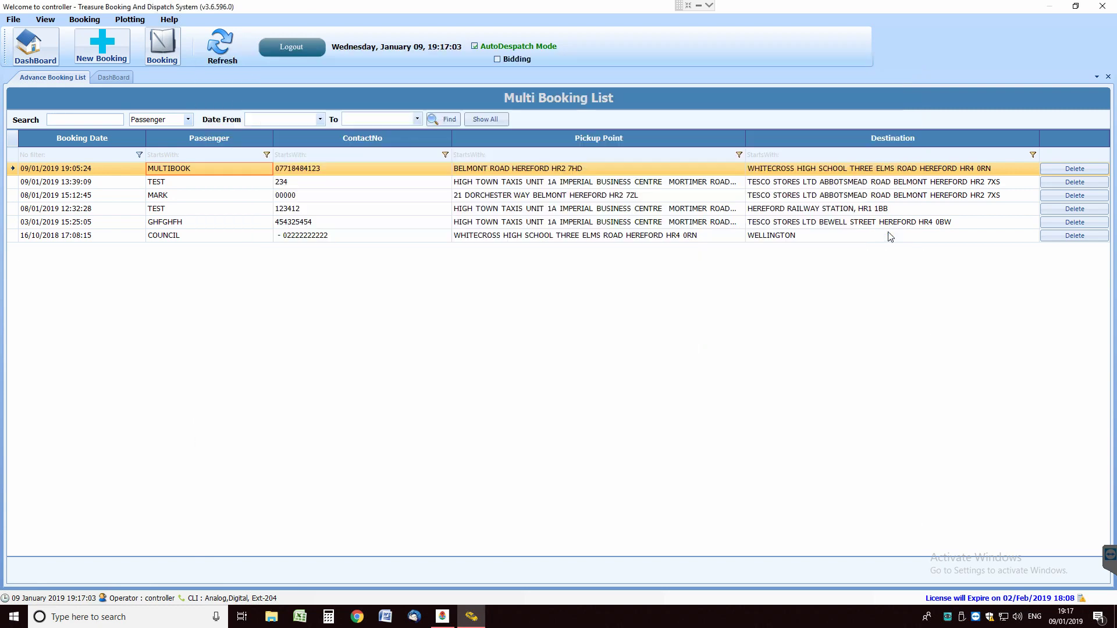
left_click(40, 50)
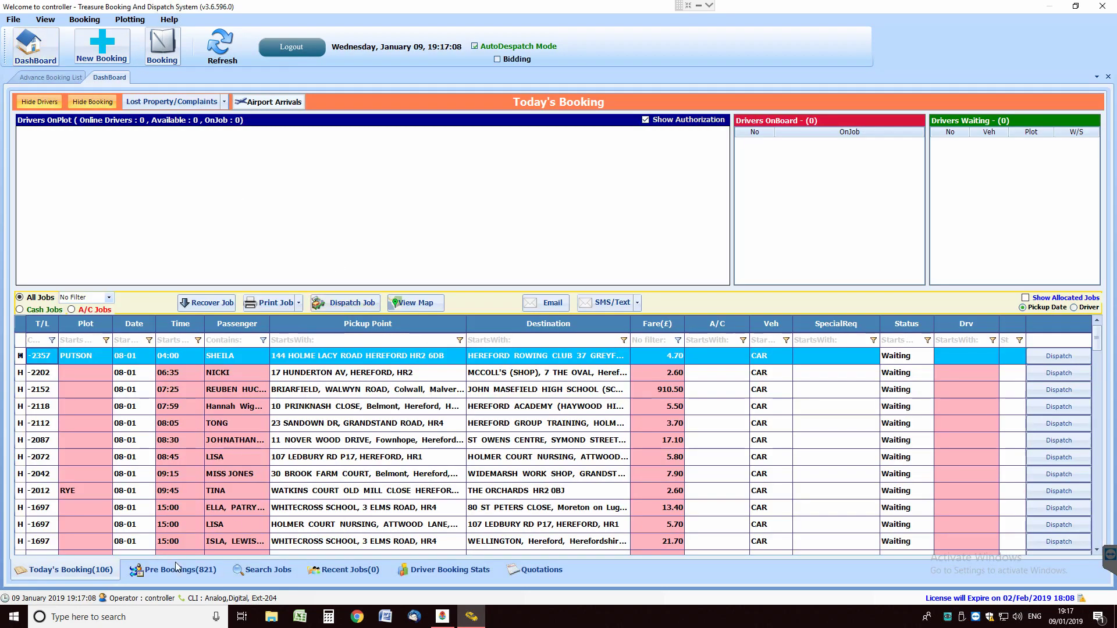
left_click(181, 572)
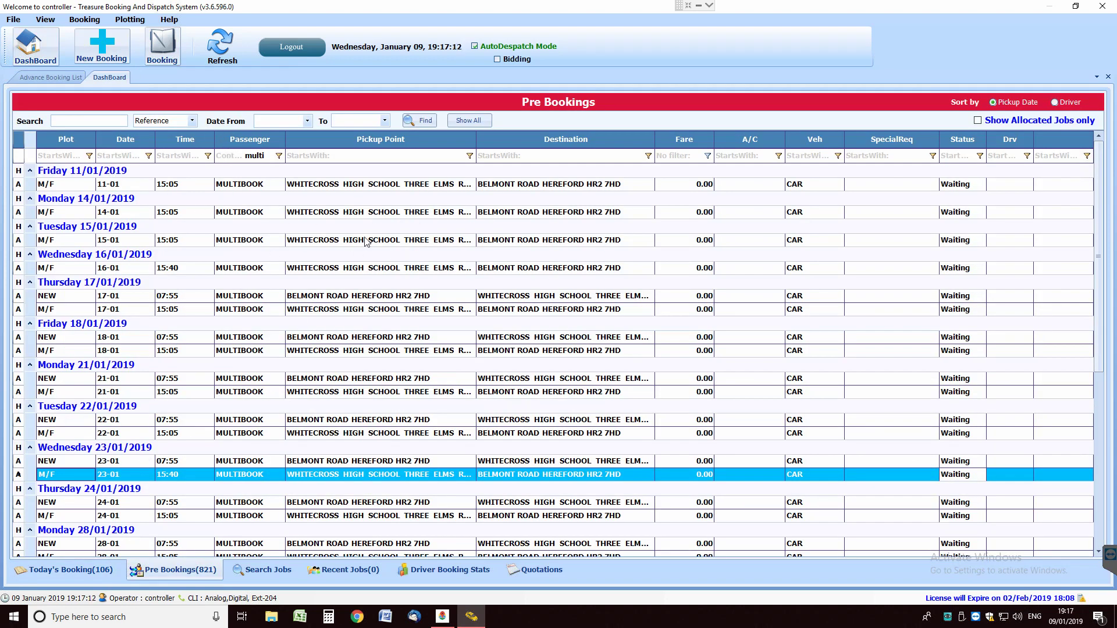
left_click(219, 47)
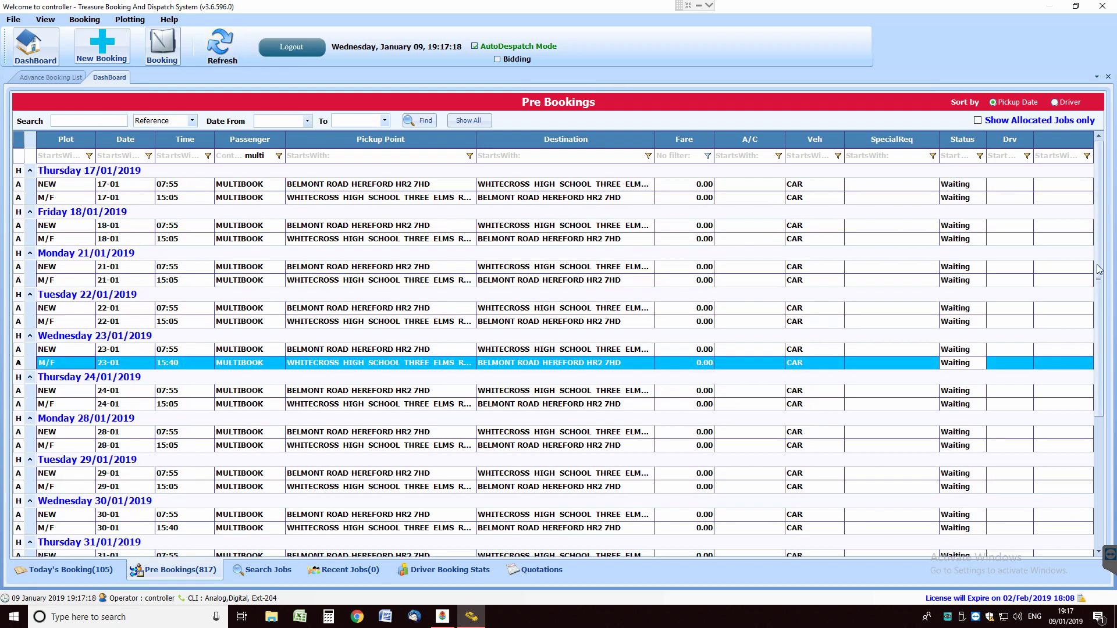
left_click_drag(1100, 268, 1103, 173)
mouse_move(366, 317)
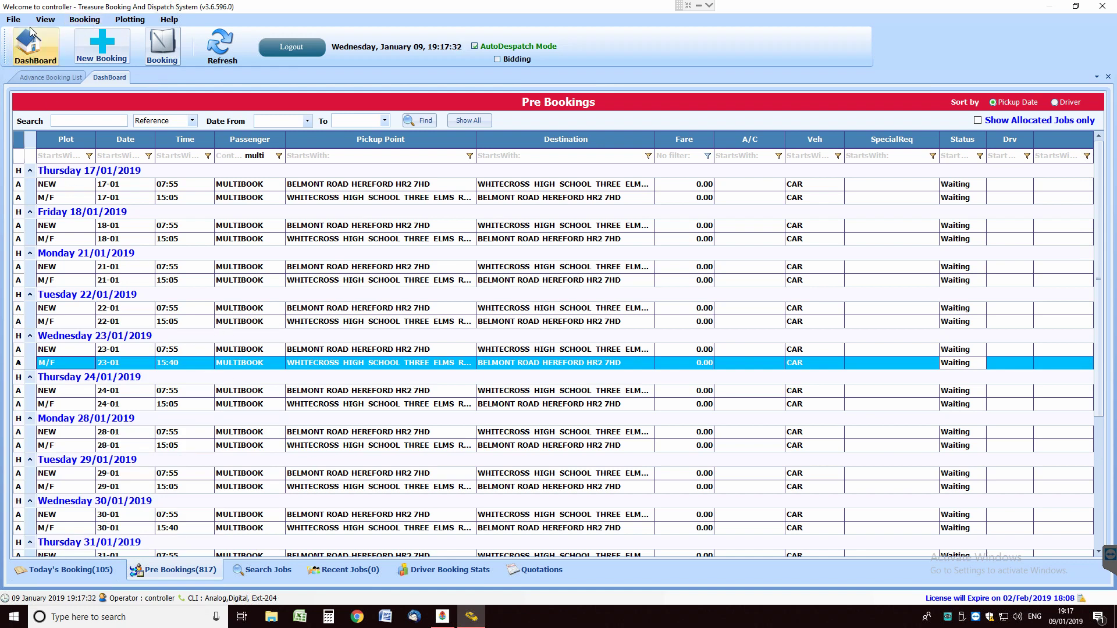
left_click(34, 45)
left_click(85, 20)
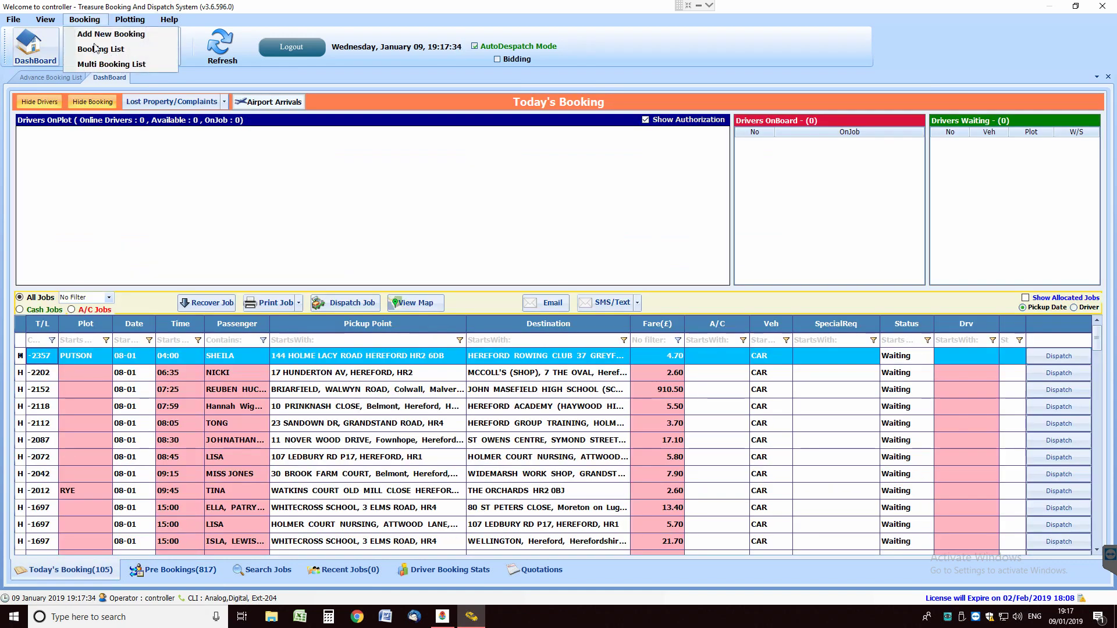
left_click(112, 64)
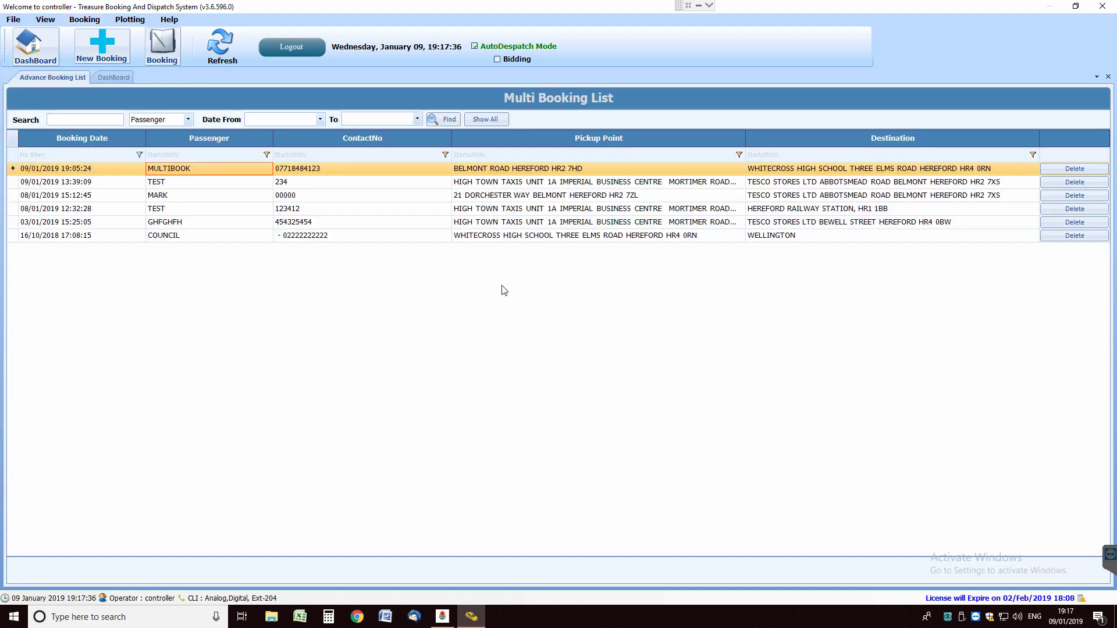
double_click(205, 177)
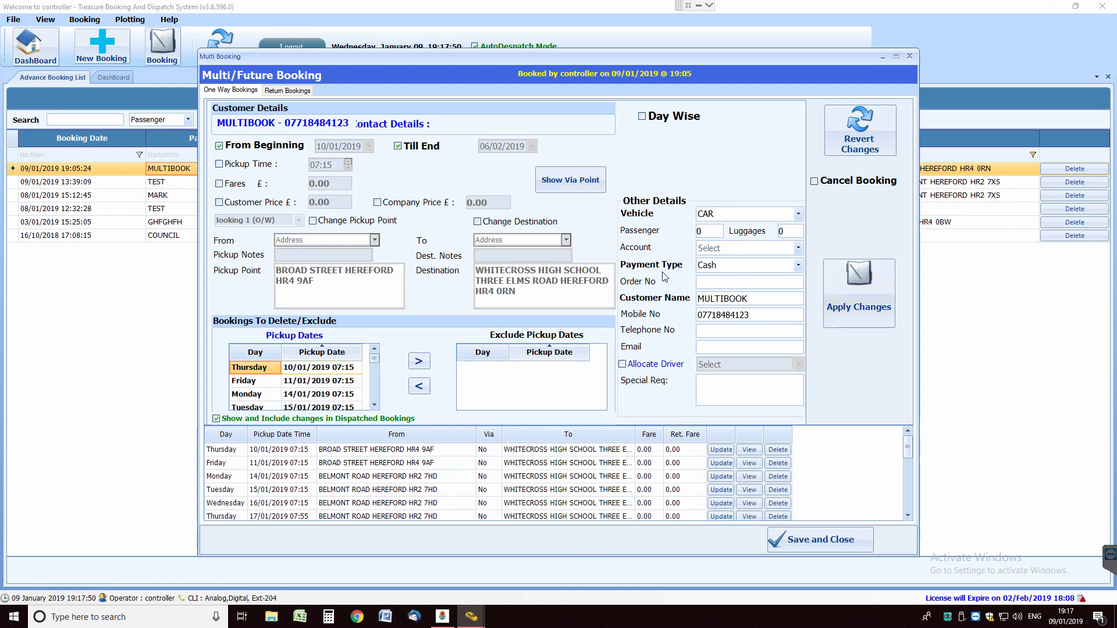
left_click(642, 116)
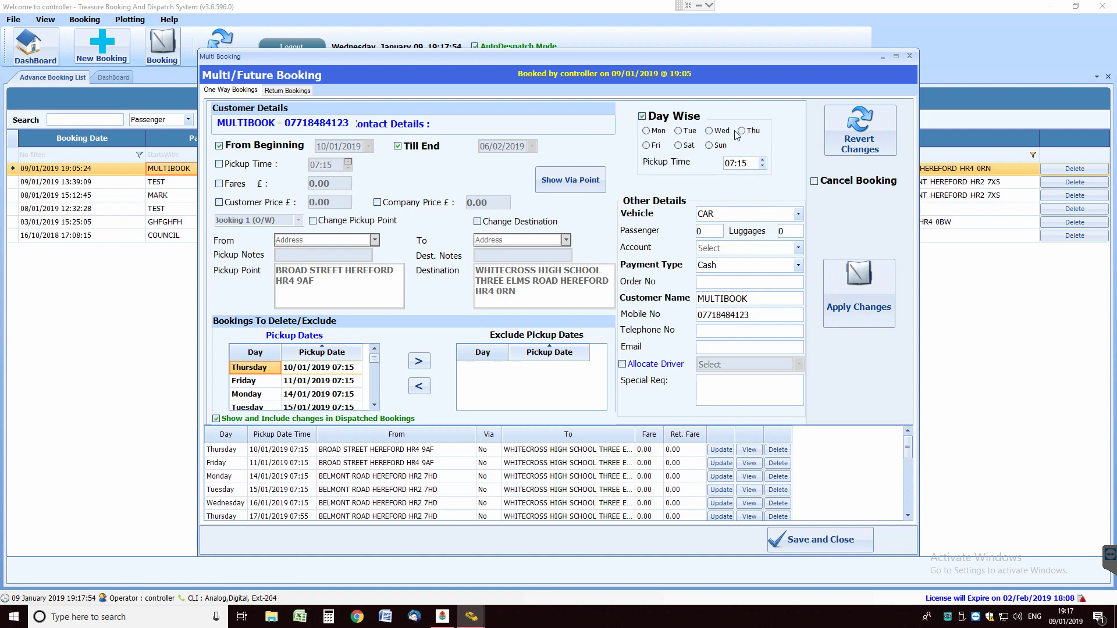
left_click(642, 116)
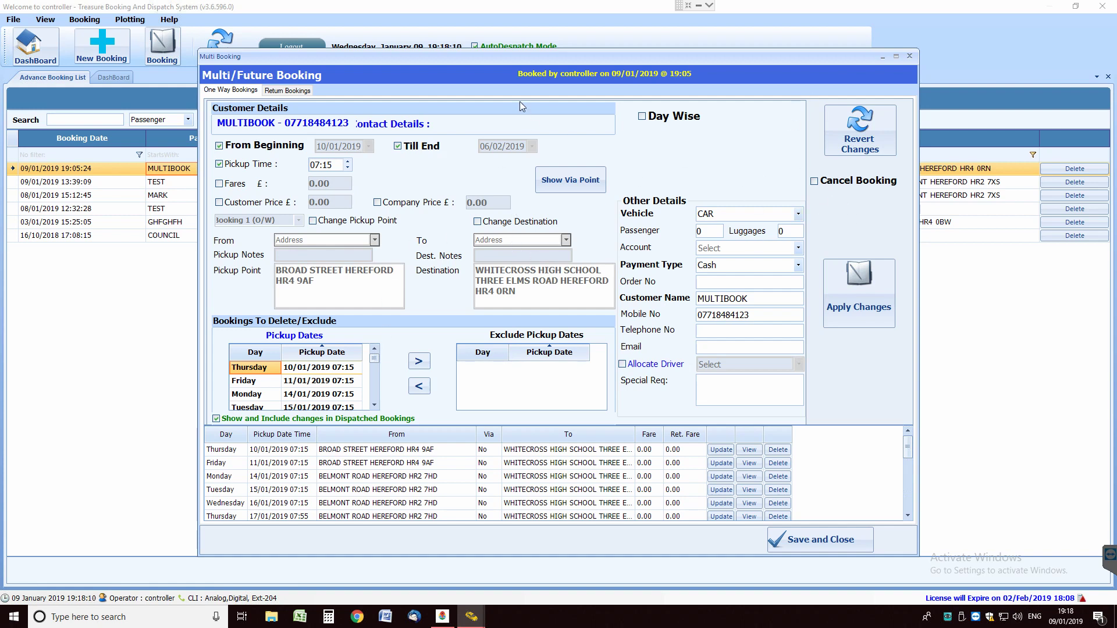
left_click(814, 181)
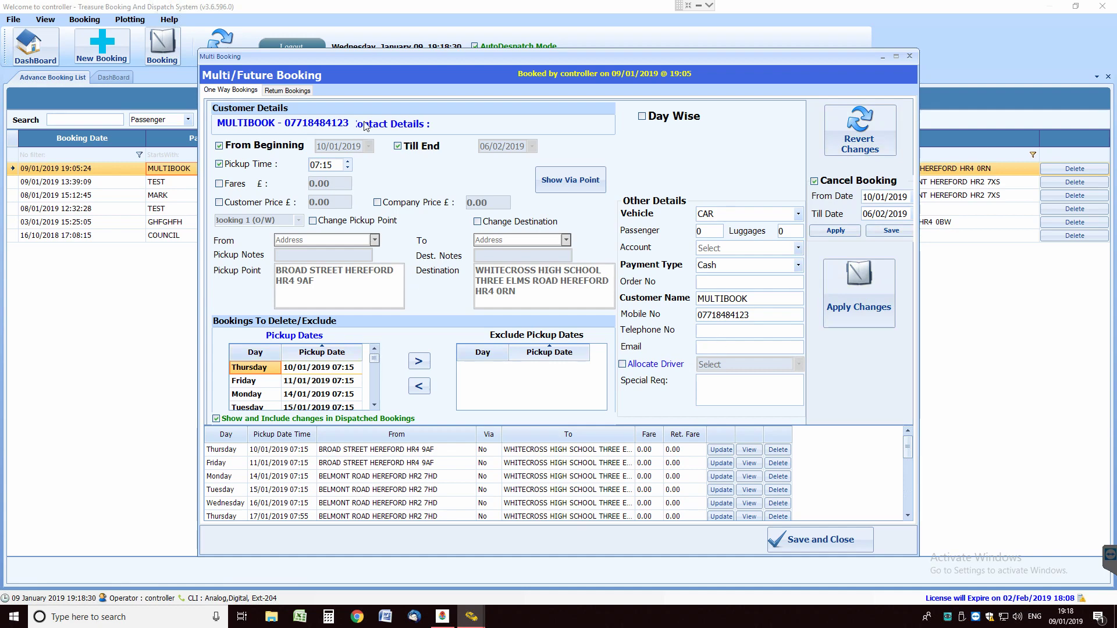
left_click(275, 92)
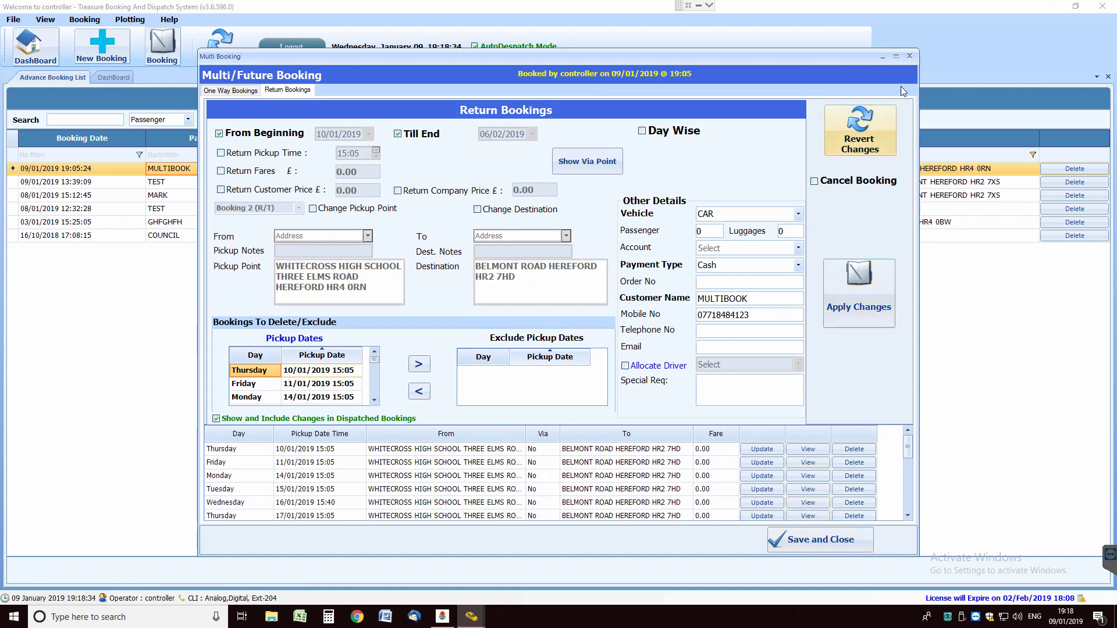
left_click(909, 56)
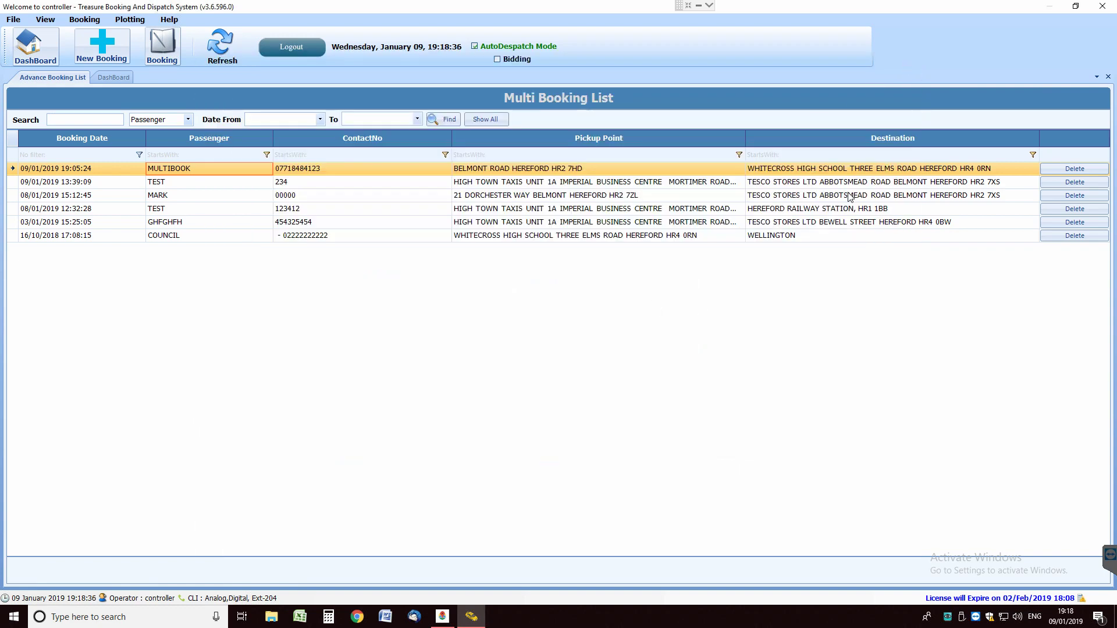
left_click(333, 234)
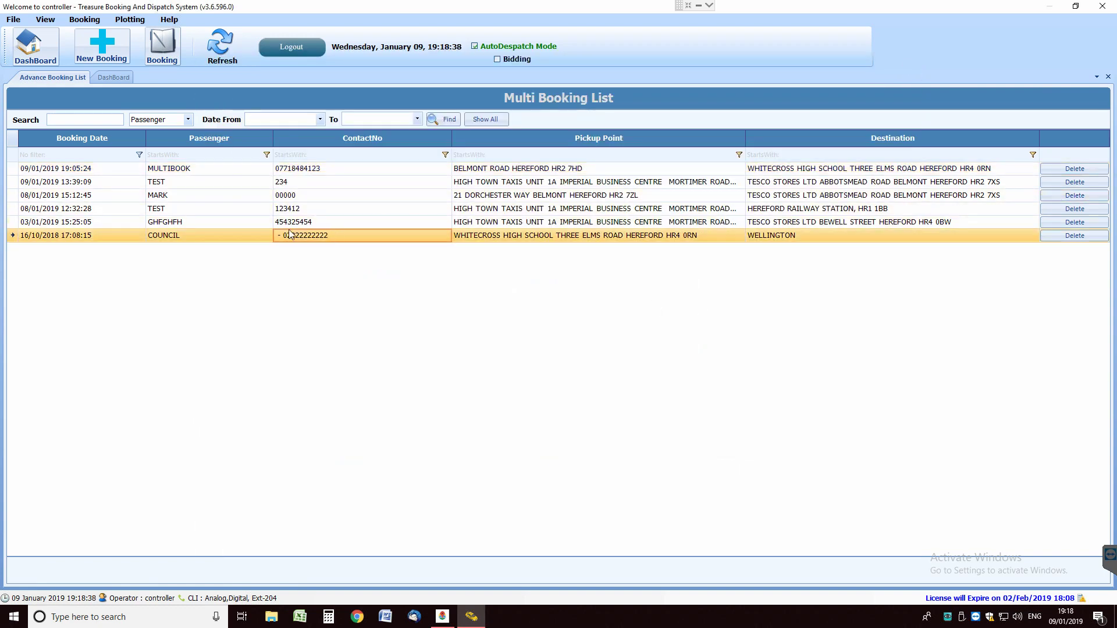
left_click(679, 227)
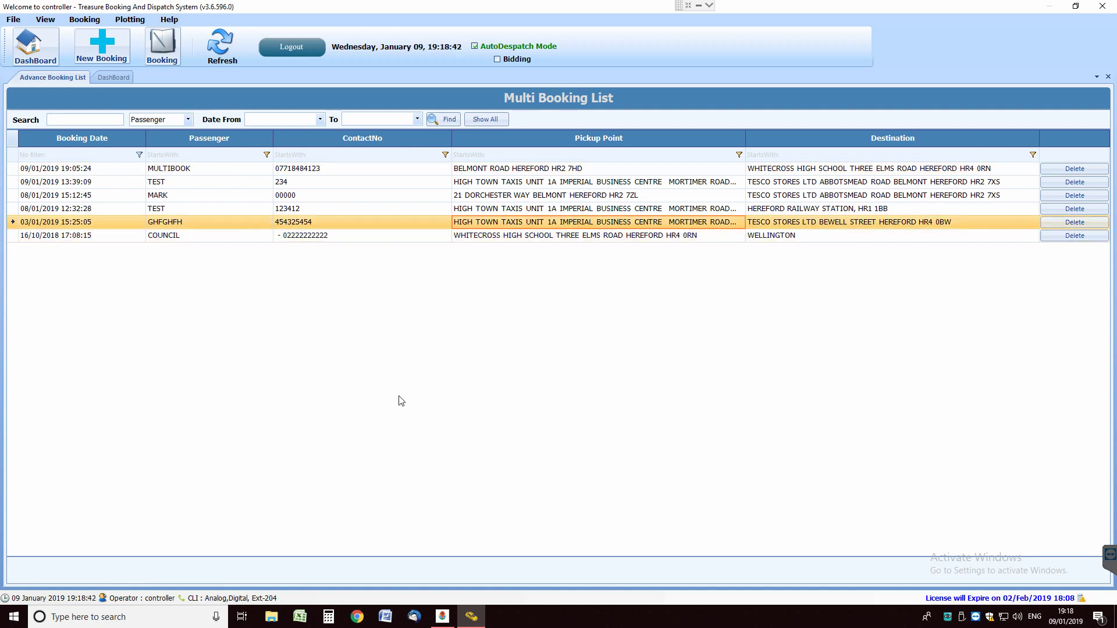